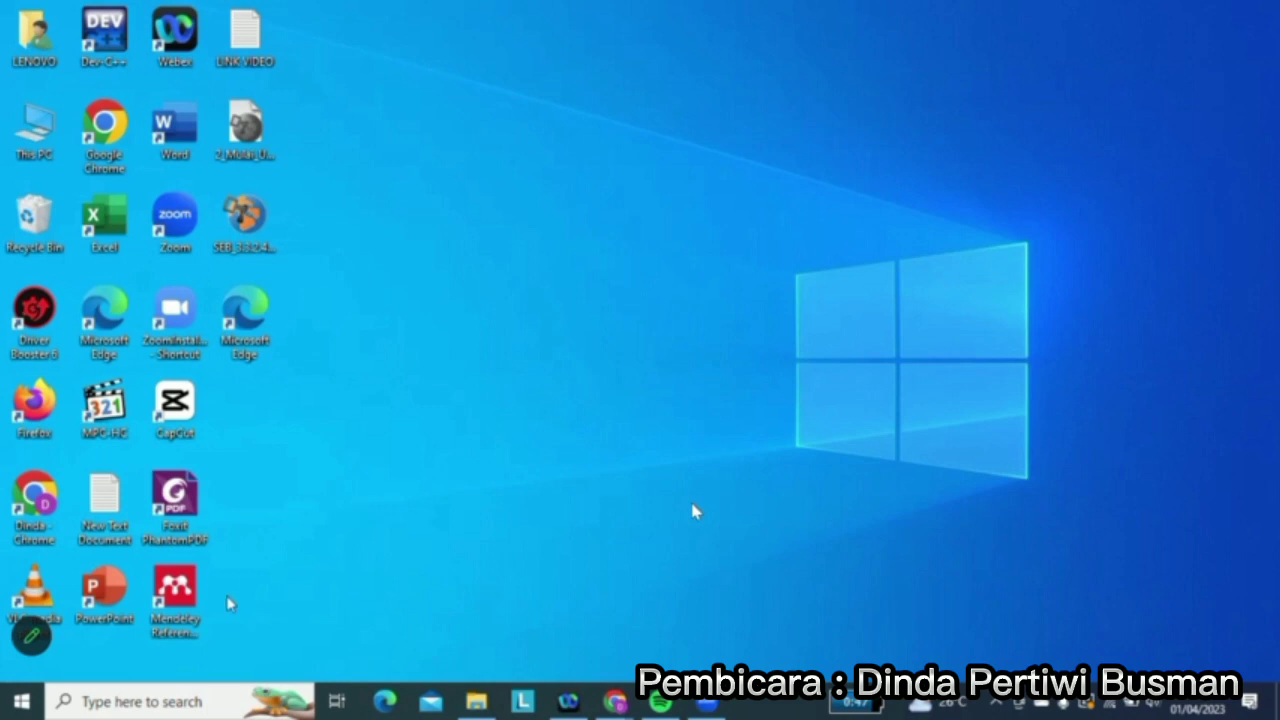
Search for 'acc' in the Windows search box and launch Access 2013
{"action": "left_click", "coordinate": [172, 705]}
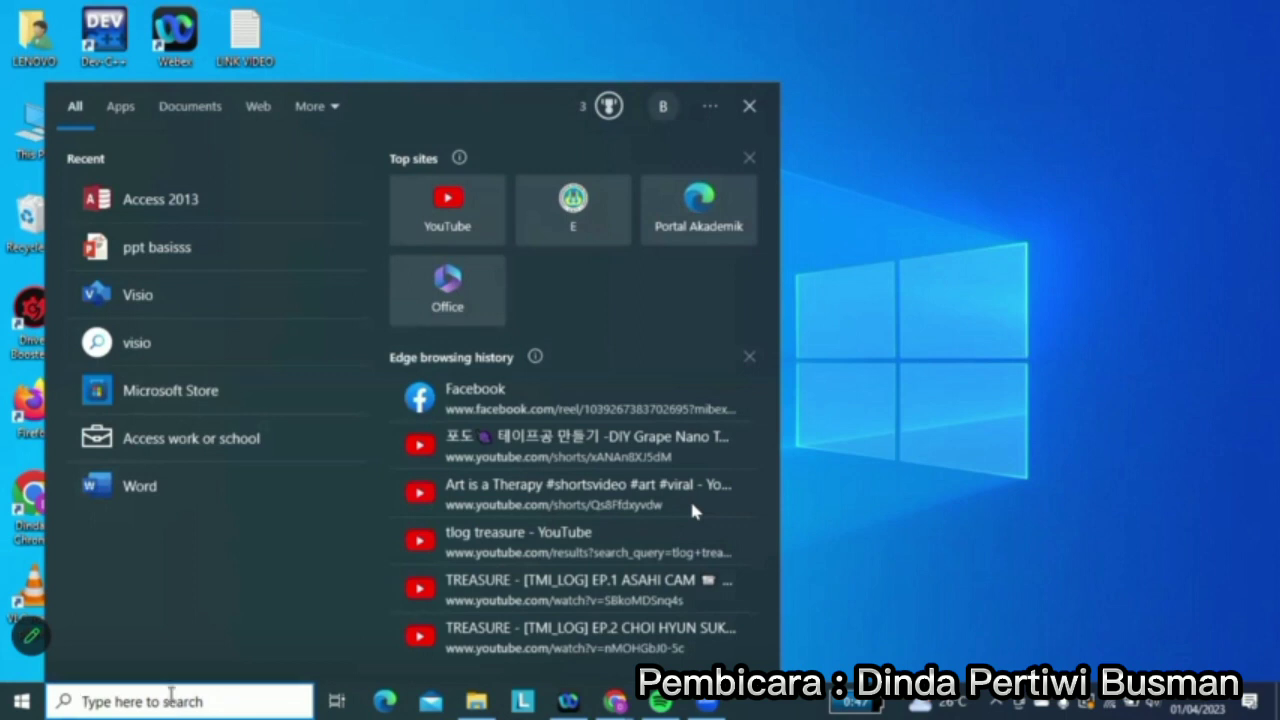
{"action": "type", "text": "acc"}
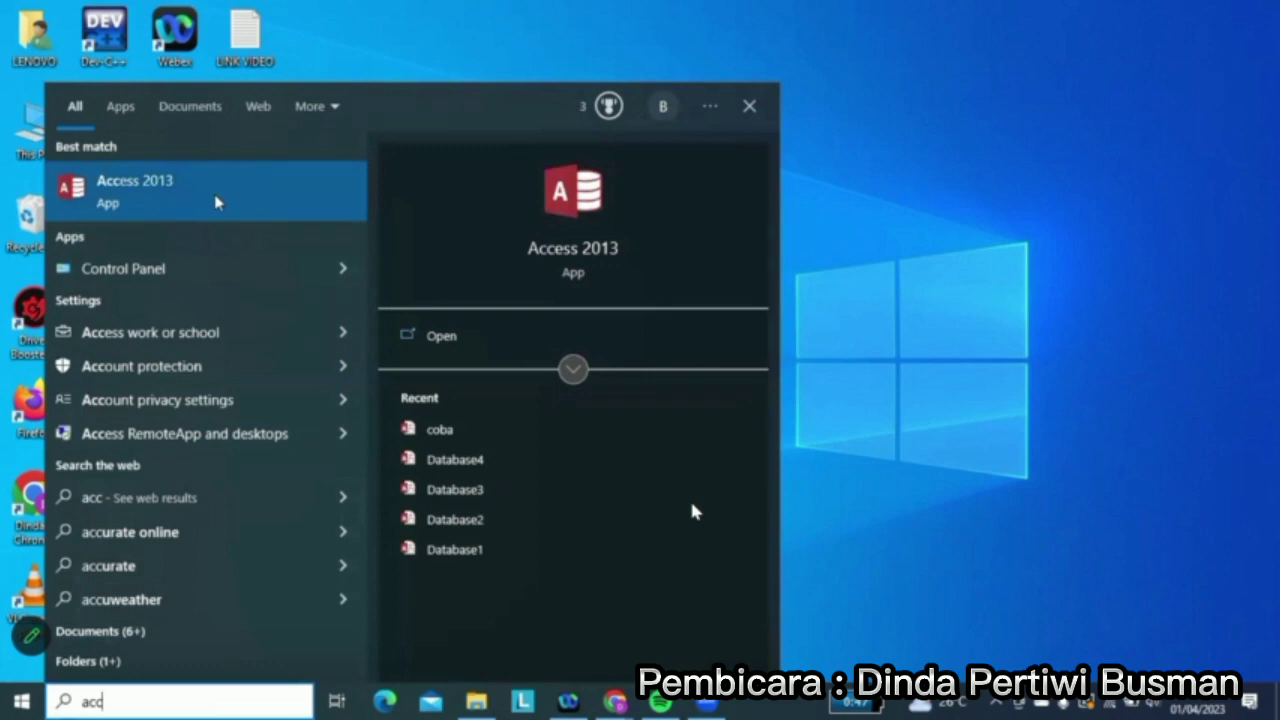
{"action": "left_click", "coordinate": [276, 201]}
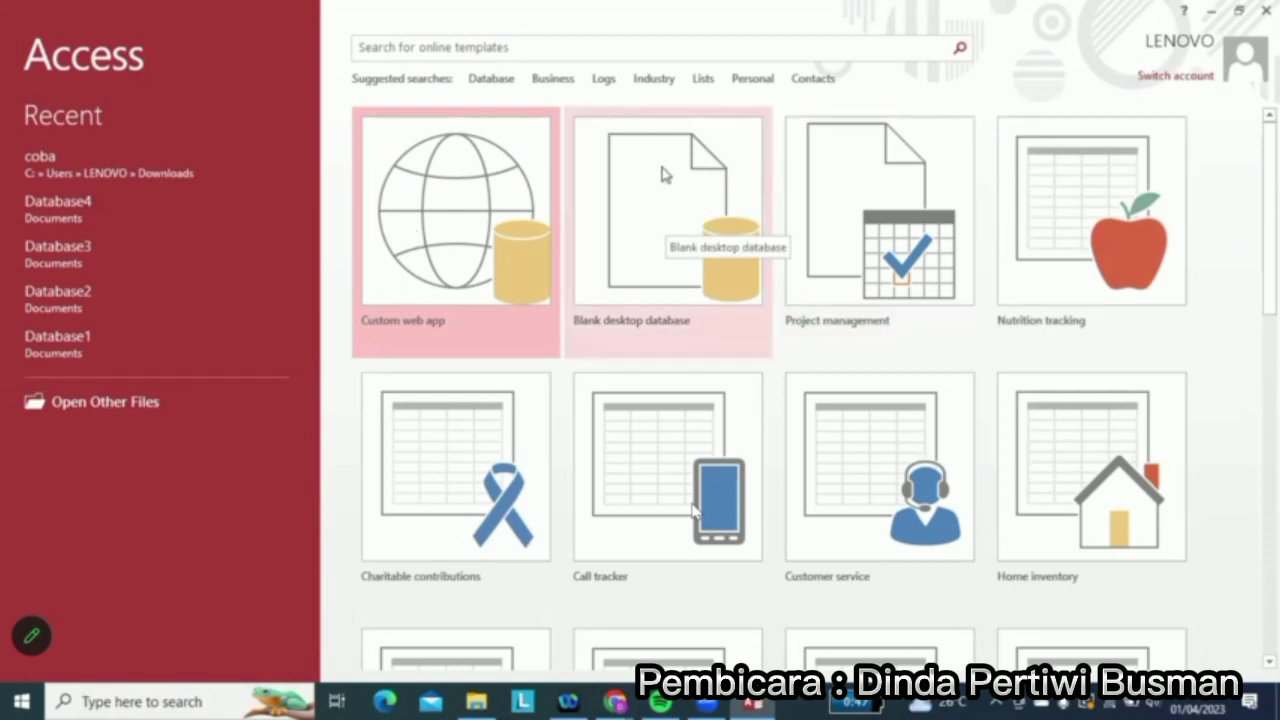
Start a blank desktop database named 'Project 1 basis data'
{"action": "left_click", "coordinate": [672, 189]}
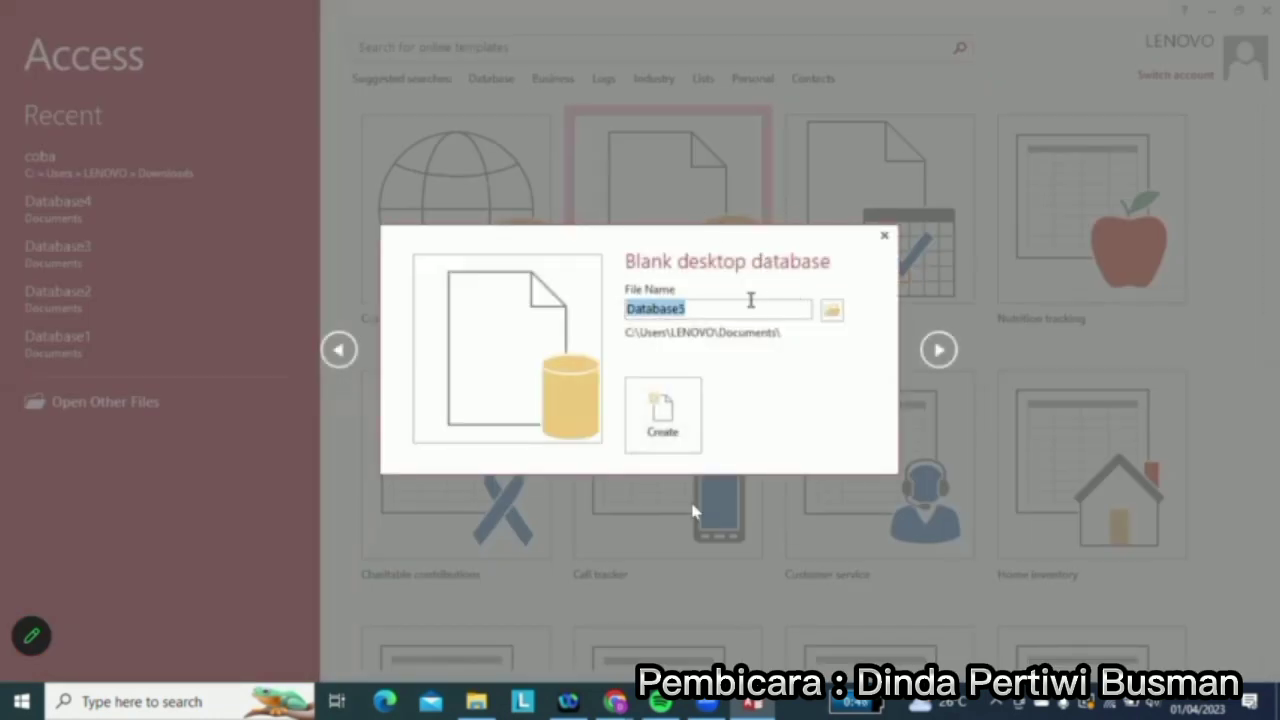
{"action": "left_click", "coordinate": [722, 310]}
{"action": "key", "text": "BackSpace"}
{"action": "key", "text": "BackSpace"}
{"action": "key", "text": "BackSpace"}
{"action": "key", "text": "BackSpace"}
{"action": "key", "text": "BackSpace"}
{"action": "key", "text": "BackSpace"}
{"action": "key", "text": "BackSpace"}
{"action": "key", "text": "BackSpace"}
{"action": "key", "text": "BackSpace"}
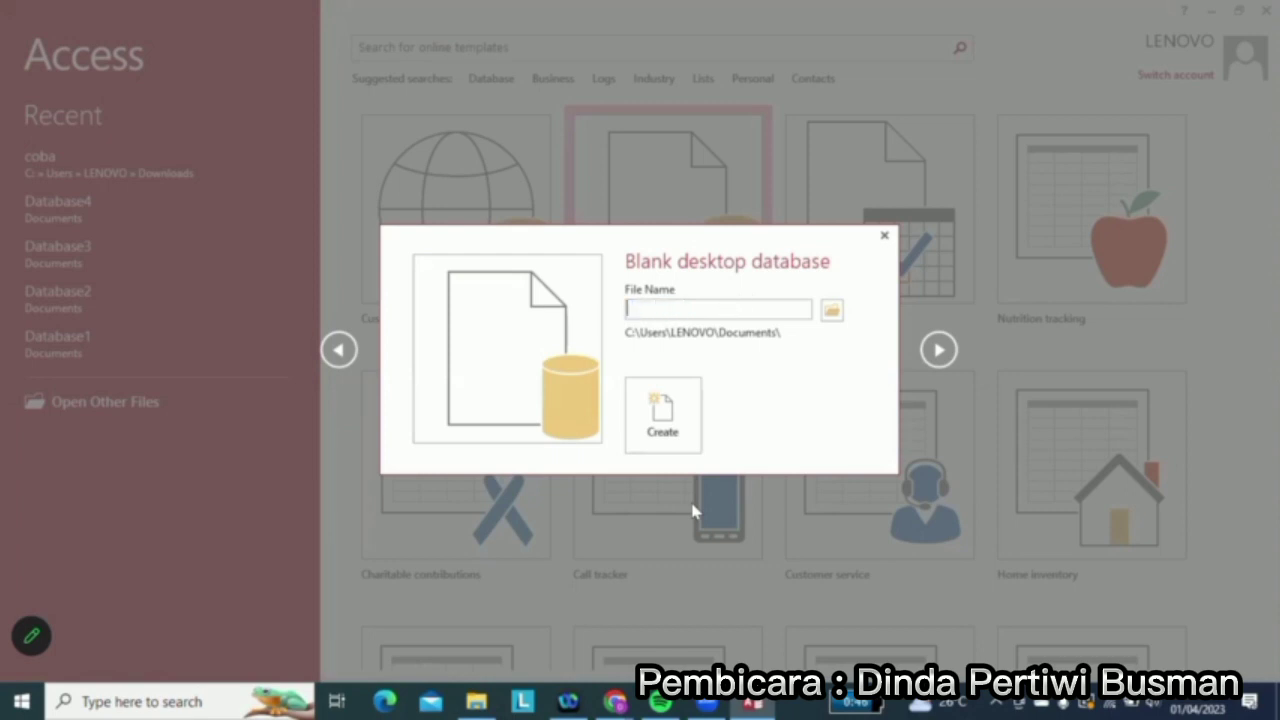
{"action": "type", "text": "Project 1 basis data"}
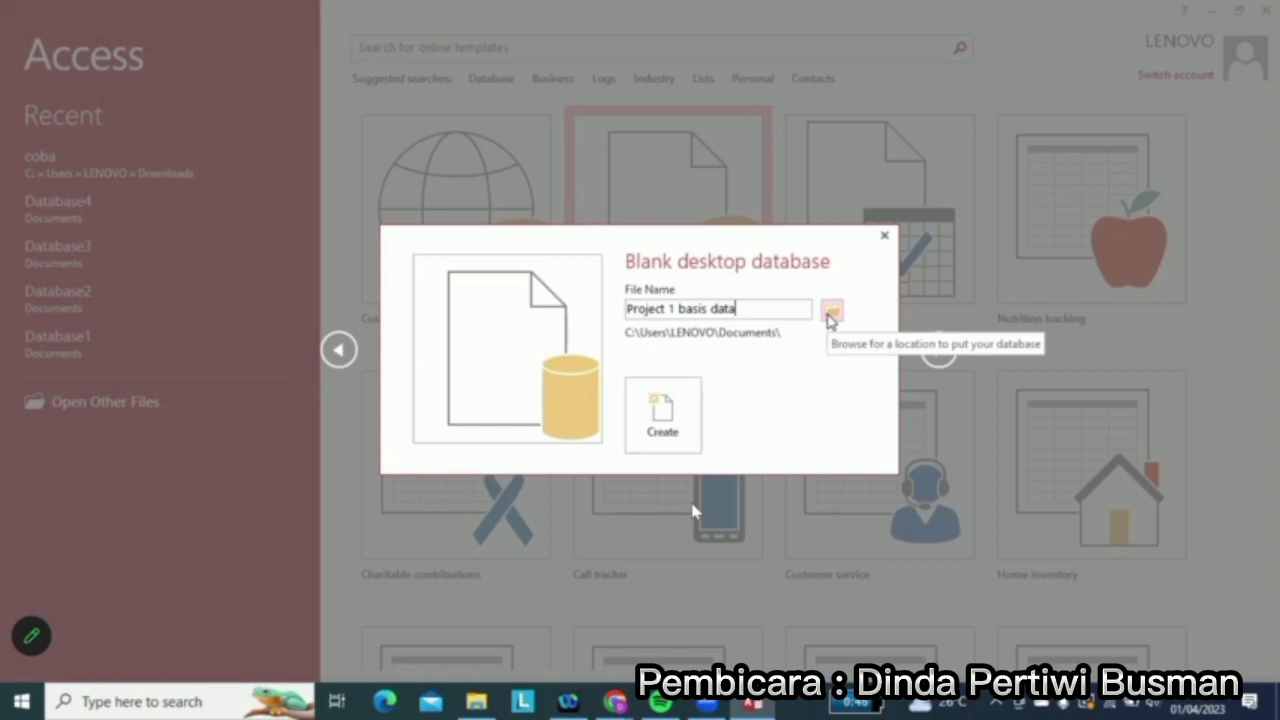
Set the Downloads folder as its save location and create the database
{"action": "left_click", "coordinate": [830, 314]}
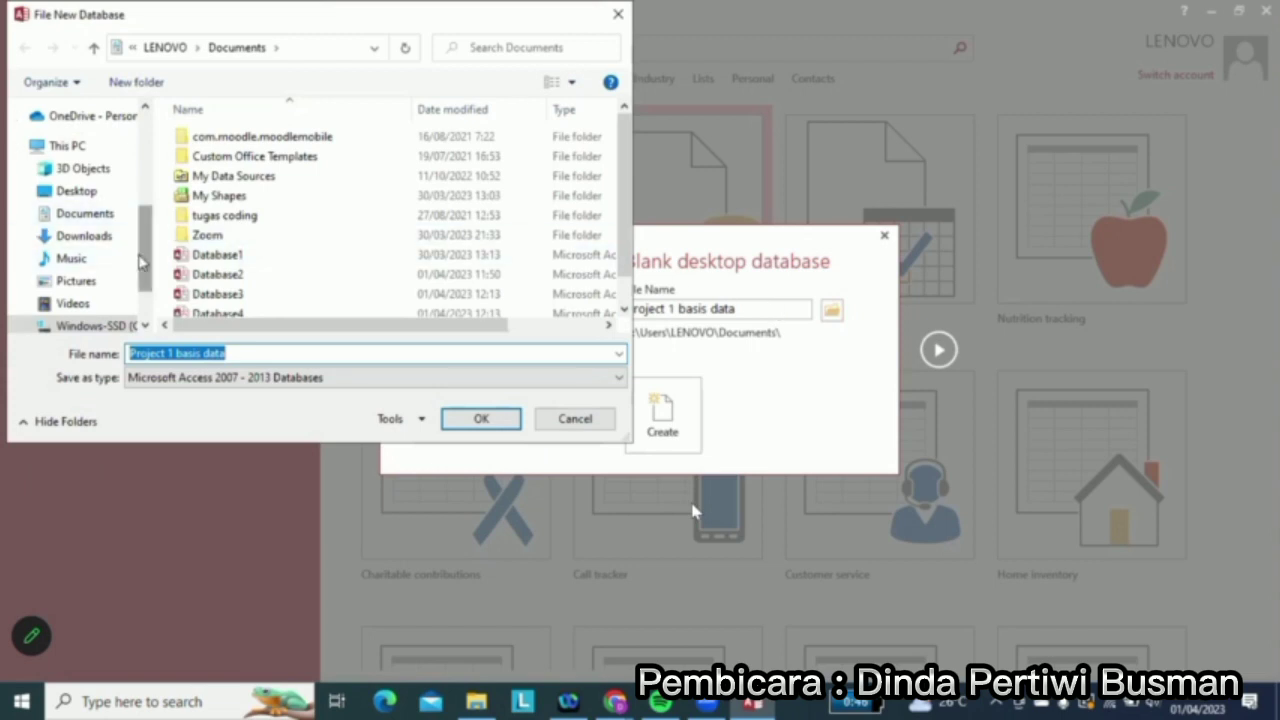
{"action": "scroll", "coordinate": [145, 275], "scroll_direction": "up", "scroll_amount": 1}
{"action": "scroll", "coordinate": [146, 284], "scroll_direction": "down", "scroll_amount": 2}
{"action": "scroll", "coordinate": [145, 283], "scroll_direction": "down", "scroll_amount": 1}
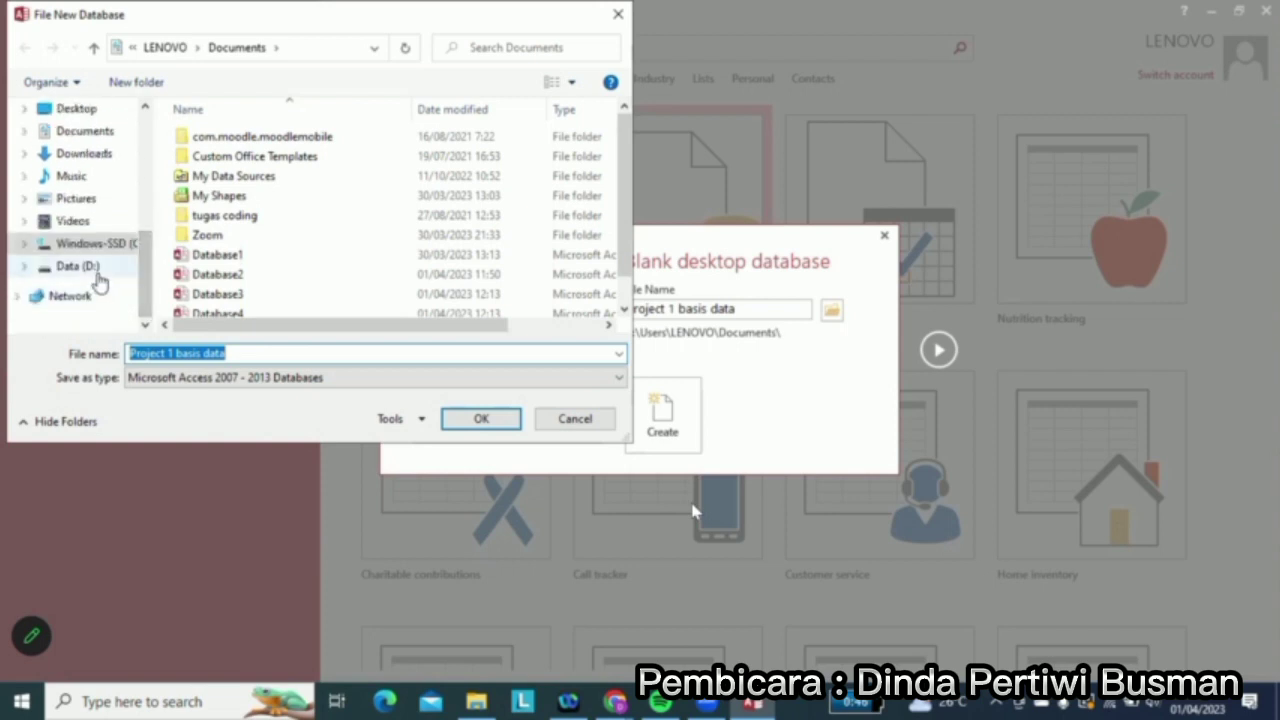
{"action": "left_click", "coordinate": [84, 154]}
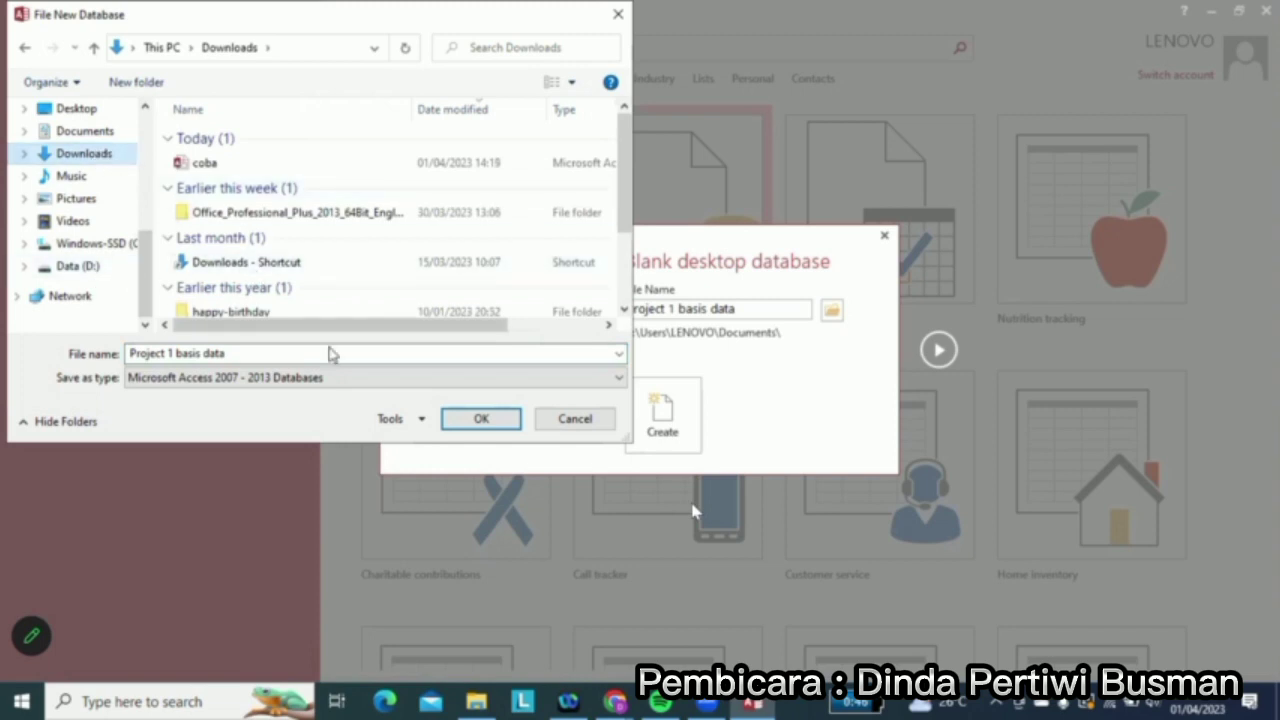
{"action": "left_click", "coordinate": [468, 424]}
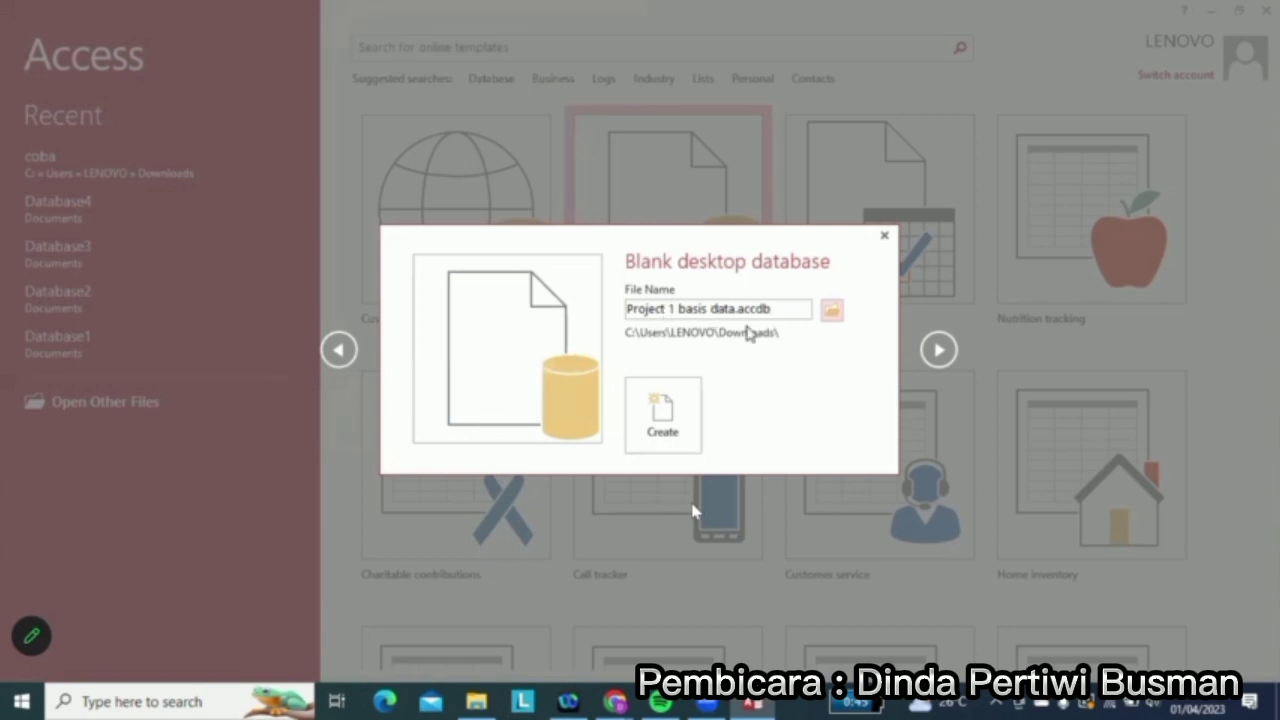
{"action": "left_click", "coordinate": [664, 414]}
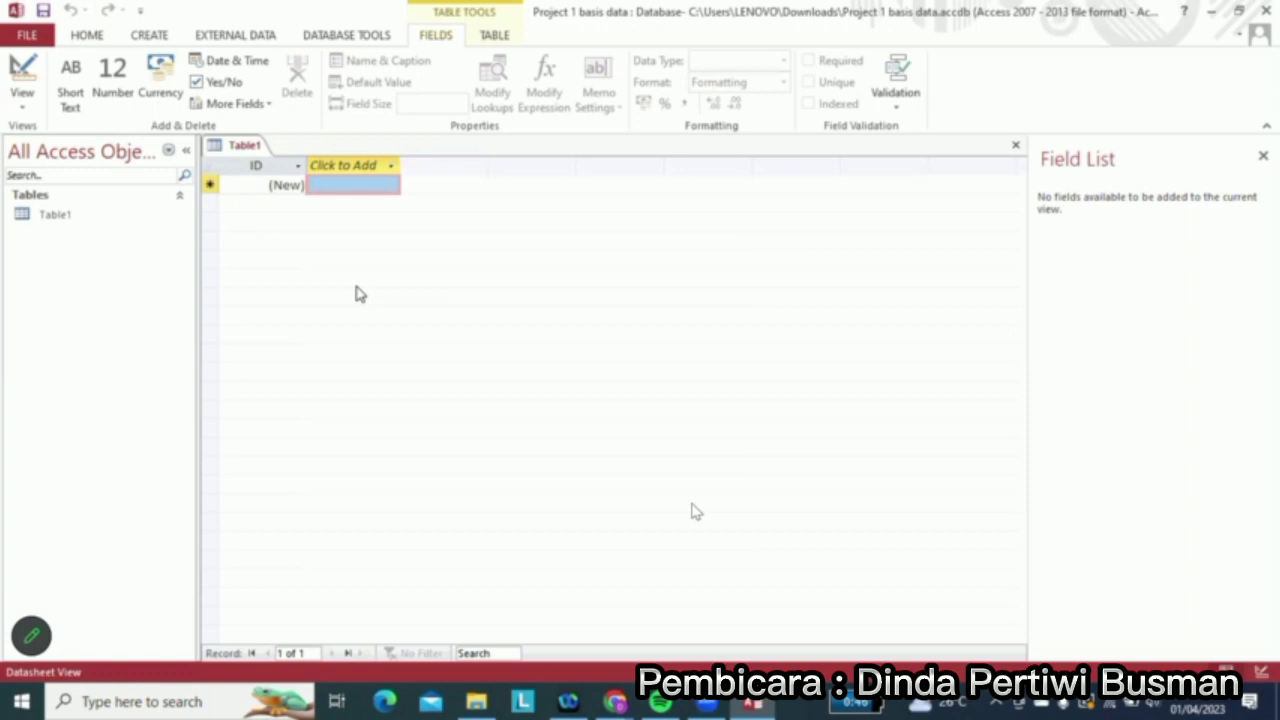
Switch Table1 to Design View, saving it under the name 'Mahasiswa'
{"action": "left_click", "coordinate": [115, 218]}
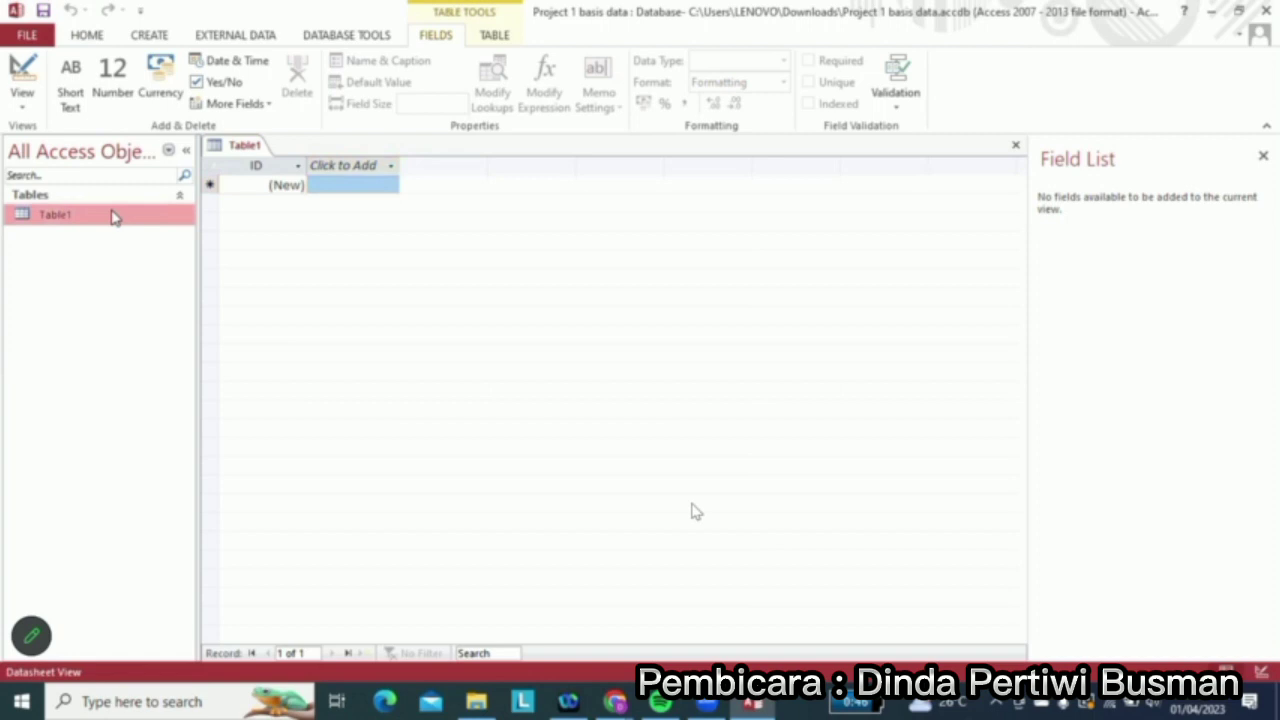
{"action": "right_click", "coordinate": [115, 218]}
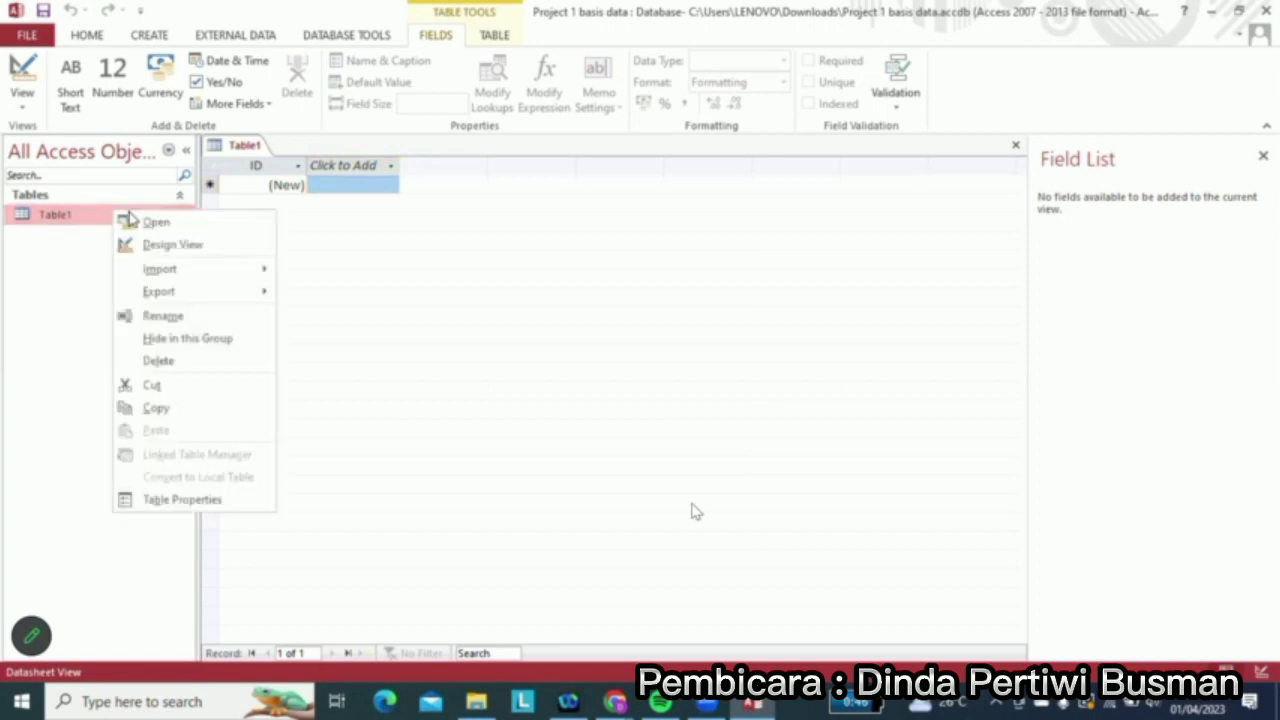
{"action": "left_click", "coordinate": [173, 245]}
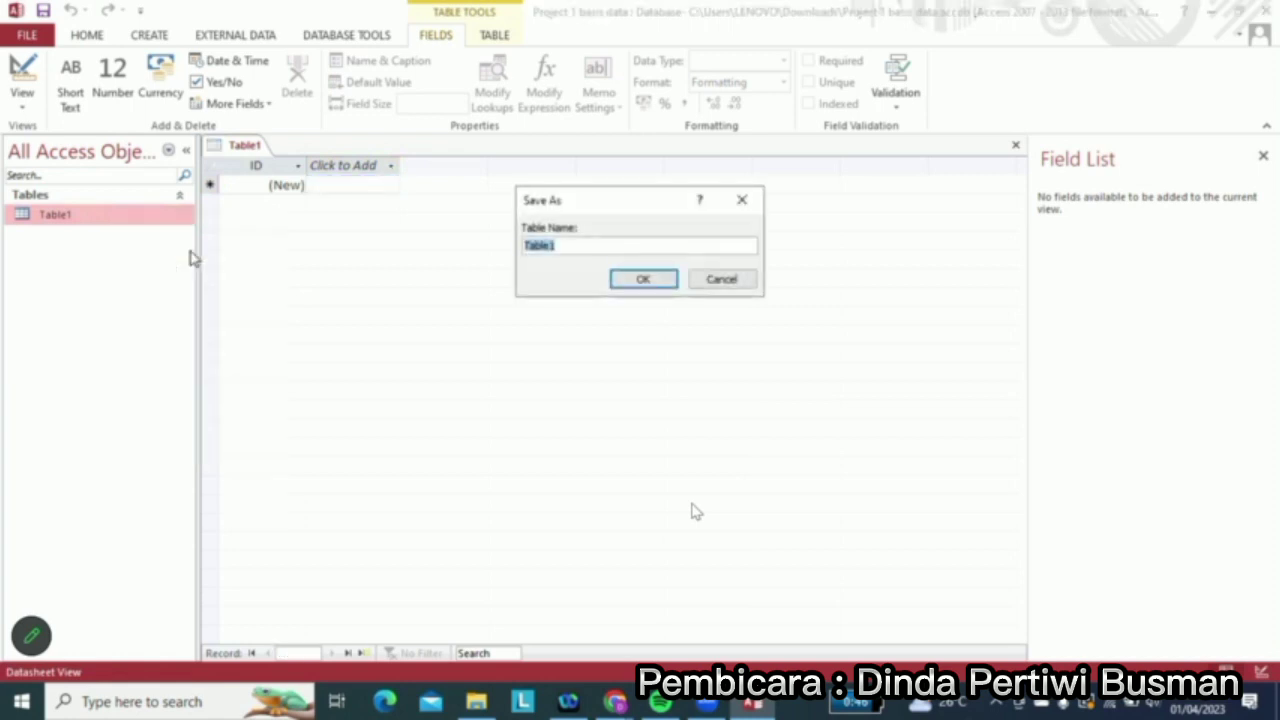
{"action": "left_click", "coordinate": [566, 243]}
{"action": "key", "text": "BackSpace"}
{"action": "key", "text": "BackSpace"}
{"action": "key", "text": "BackSpace"}
{"action": "key", "text": "BackSpace"}
{"action": "key", "text": "BackSpace"}
{"action": "key", "text": "BackSpace"}
{"action": "type", "text": "Data Mahasi"}
{"action": "key", "text": "ctrl+a"}
{"action": "key", "text": "BackSpace"}
{"action": "type", "text": "Mahasiswa"}
{"action": "left_click", "coordinate": [640, 282]}
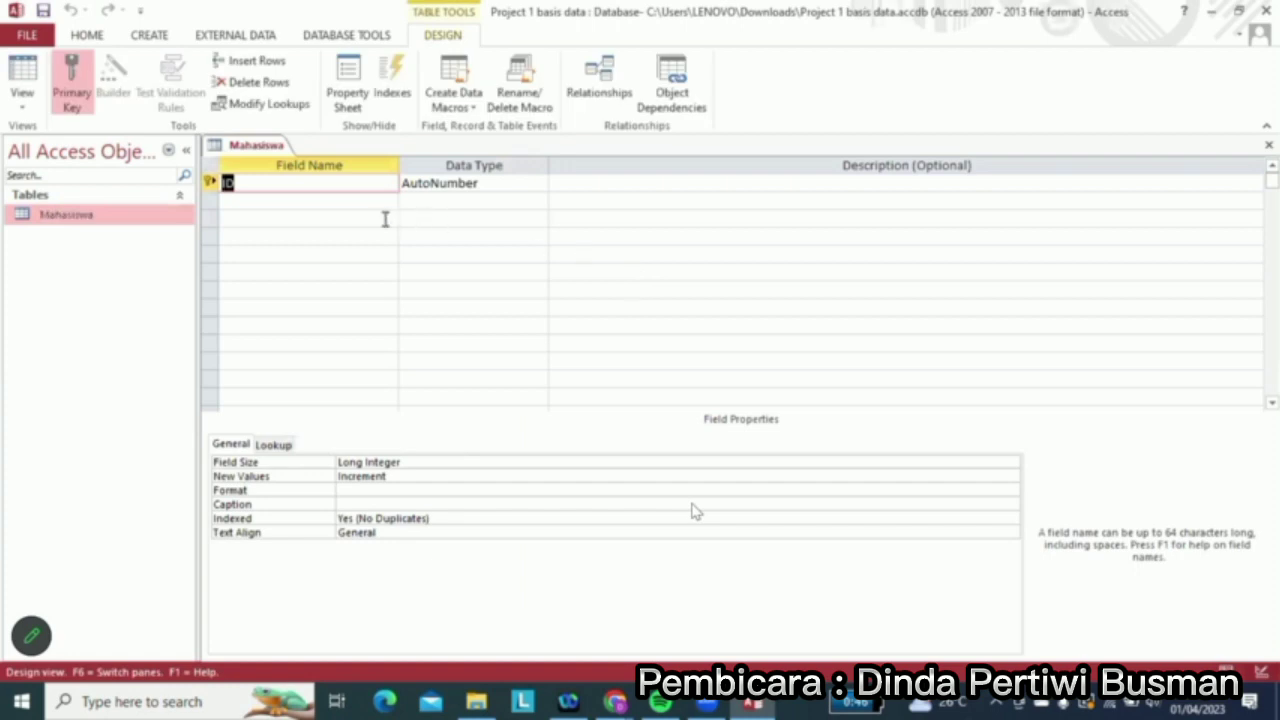
Rename the ID field to NIM
{"action": "left_click", "coordinate": [310, 188]}
{"action": "key", "text": "BackSpace"}
{"action": "key", "text": "BackSpace"}
{"action": "key", "text": "Caps_Lock"}
{"action": "type", "text": "NIM"}
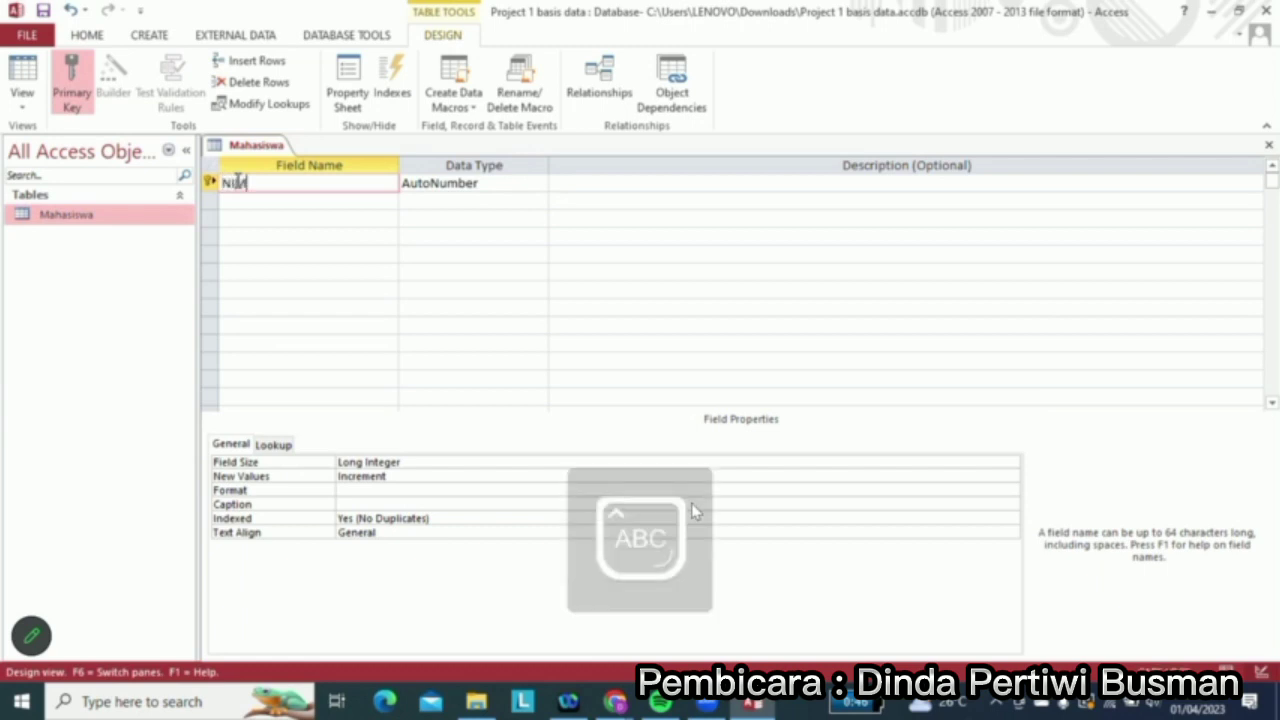
{"action": "key", "text": "Down"}
{"action": "key", "text": "Caps_Lock"}
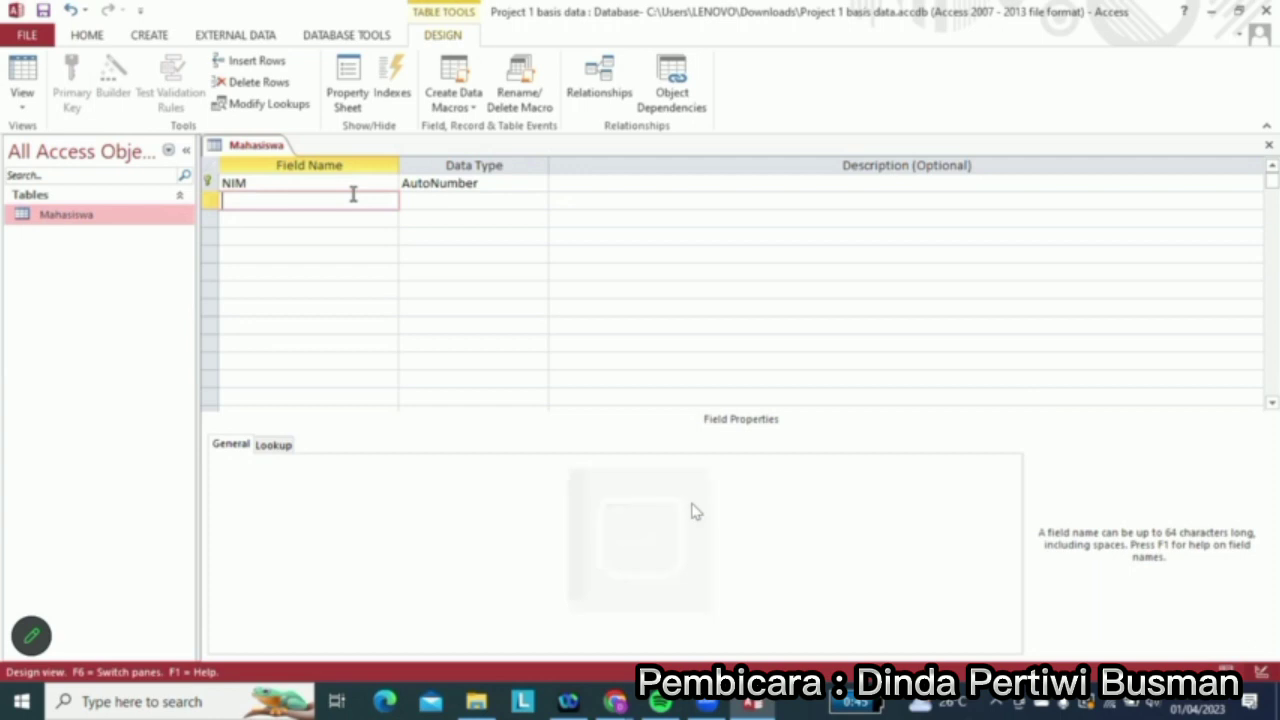
Add the fields Nama_Mhs, Kelas and Semester below NIM
{"action": "type", "text": "N"}
{"action": "key", "text": "BackSpace"}
{"action": "type", "text": "Nama"}
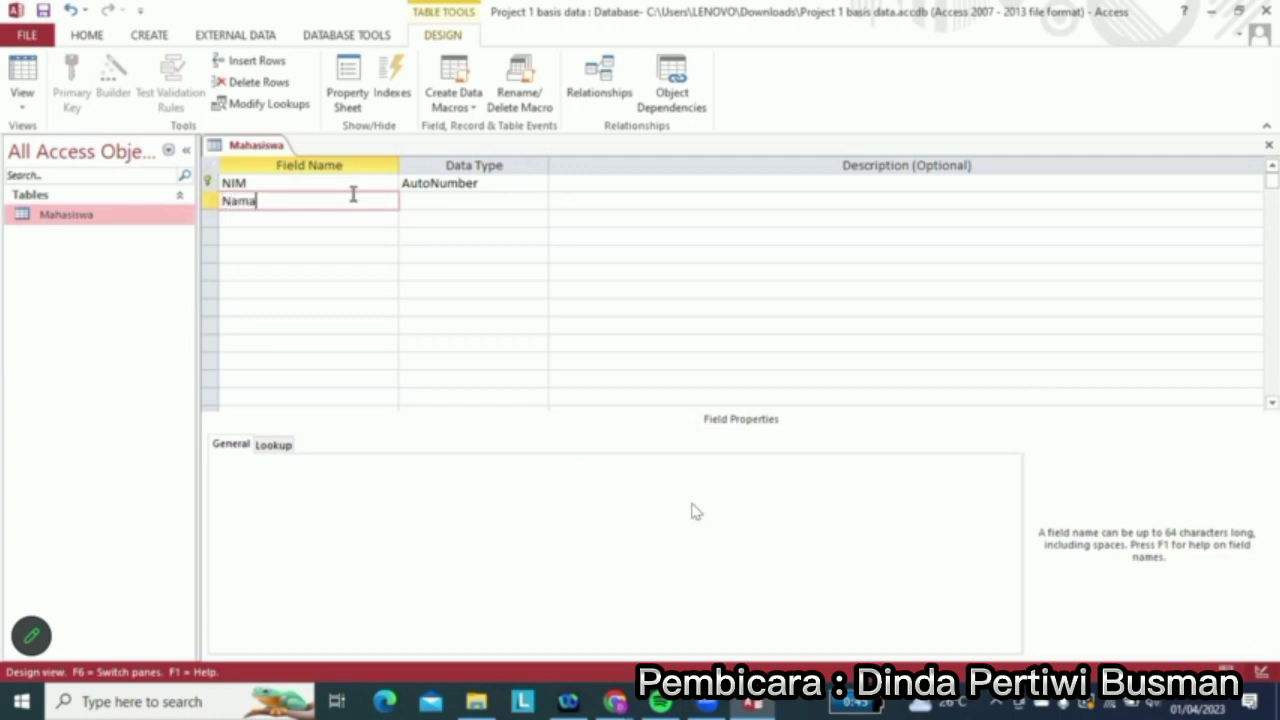
{"action": "type", "text": "_Mhs"}
{"action": "key", "text": "Down"}
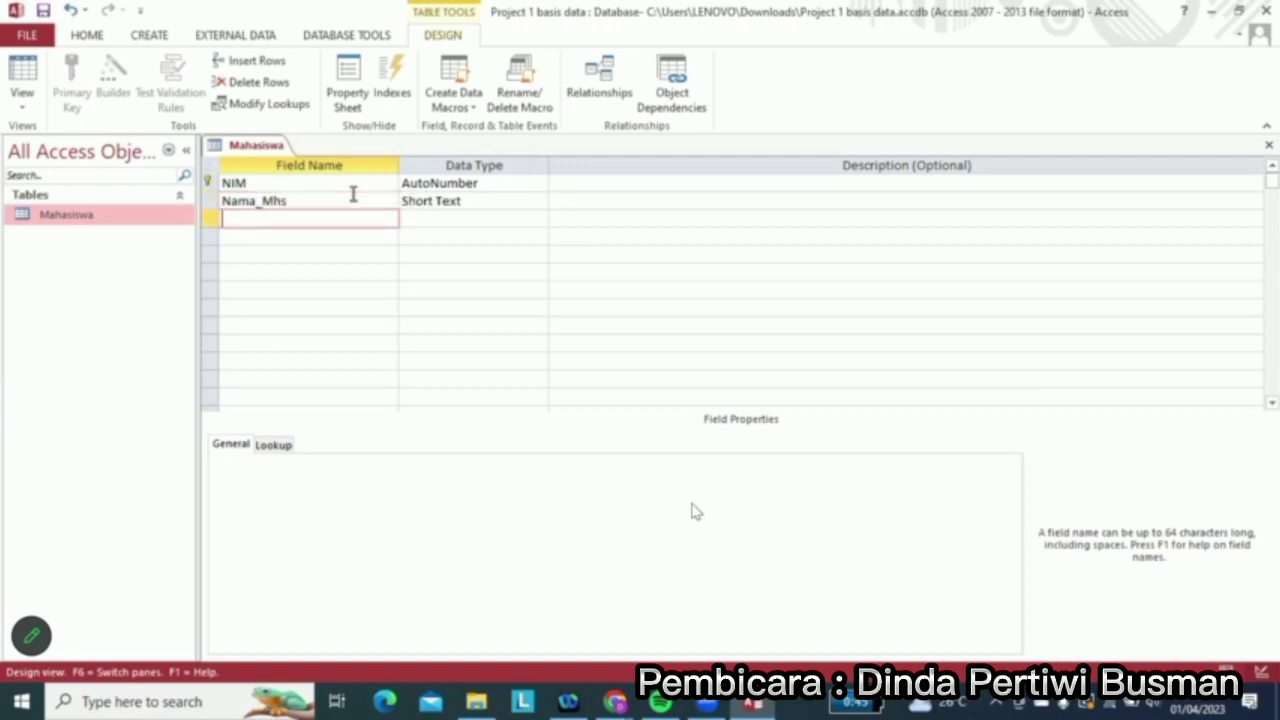
{"action": "type", "text": "Kelas"}
{"action": "key", "text": "Down"}
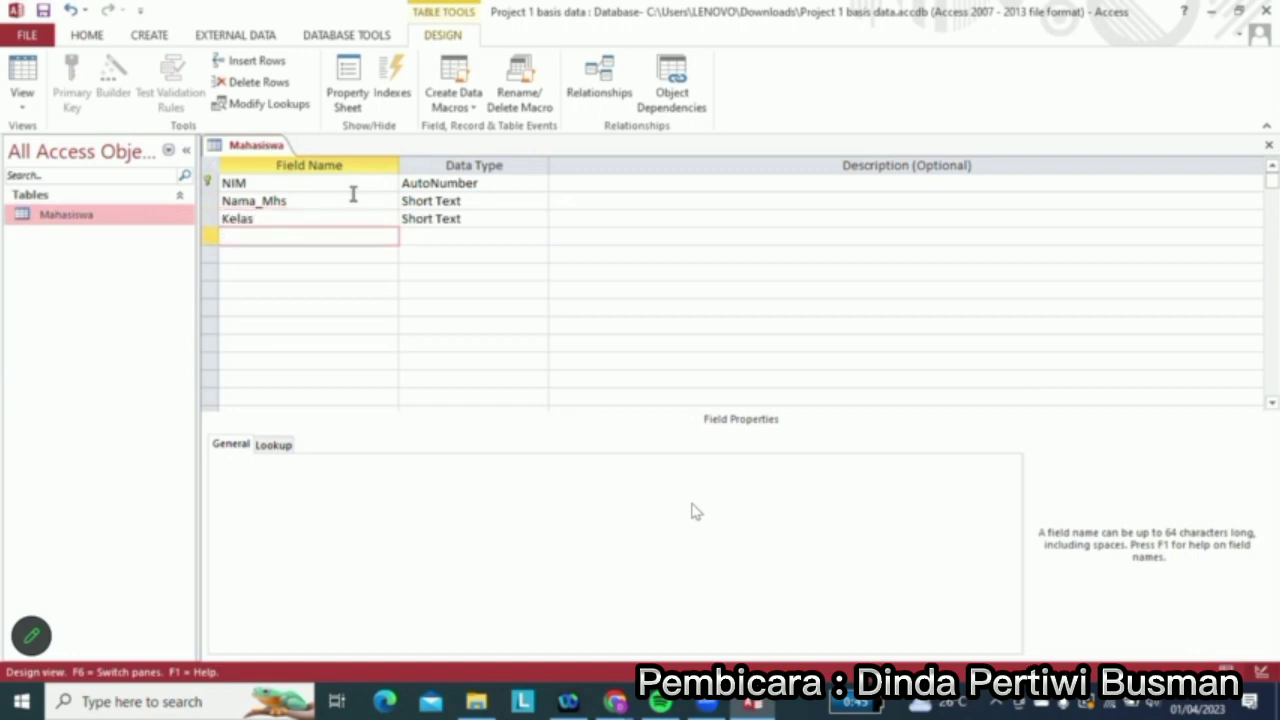
{"action": "type", "text": "Semester"}
Change NIM's data type from AutoNumber to Short Text, keeping Nama_Mhs as Short Text
{"action": "left_click", "coordinate": [469, 237]}
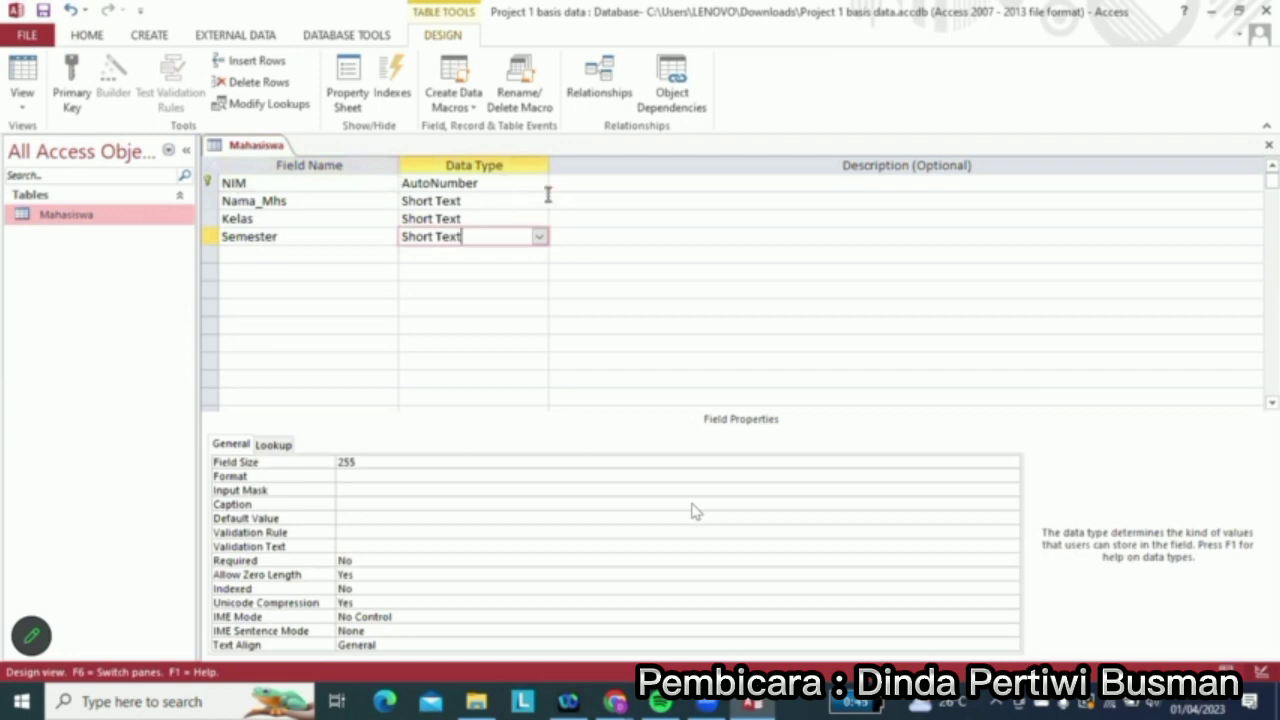
{"action": "left_click", "coordinate": [466, 201]}
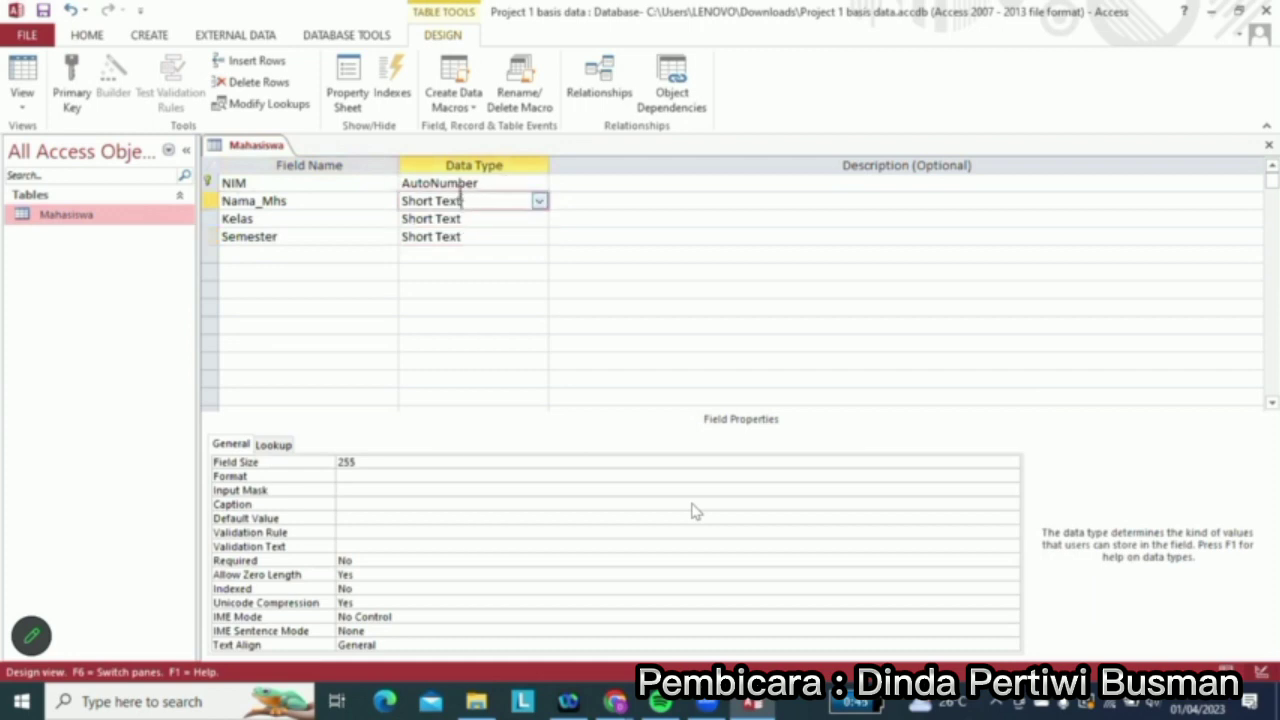
{"action": "left_click", "coordinate": [496, 183]}
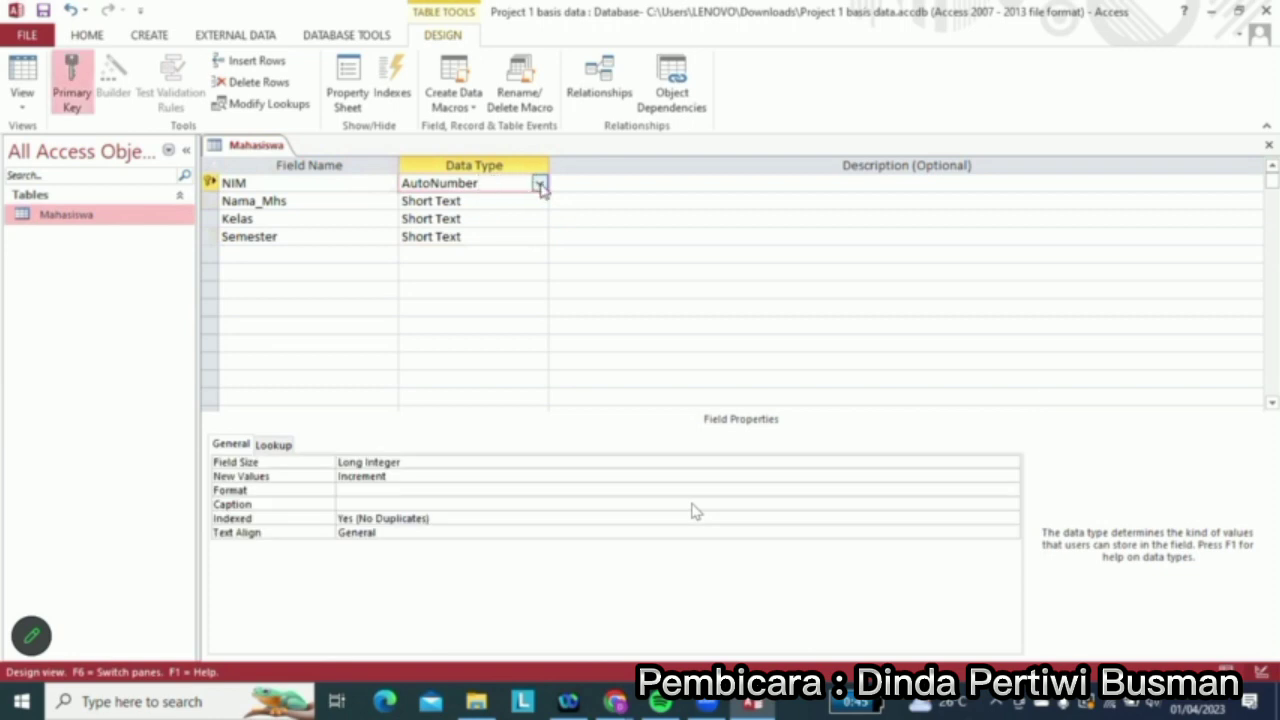
{"action": "left_click", "coordinate": [539, 185]}
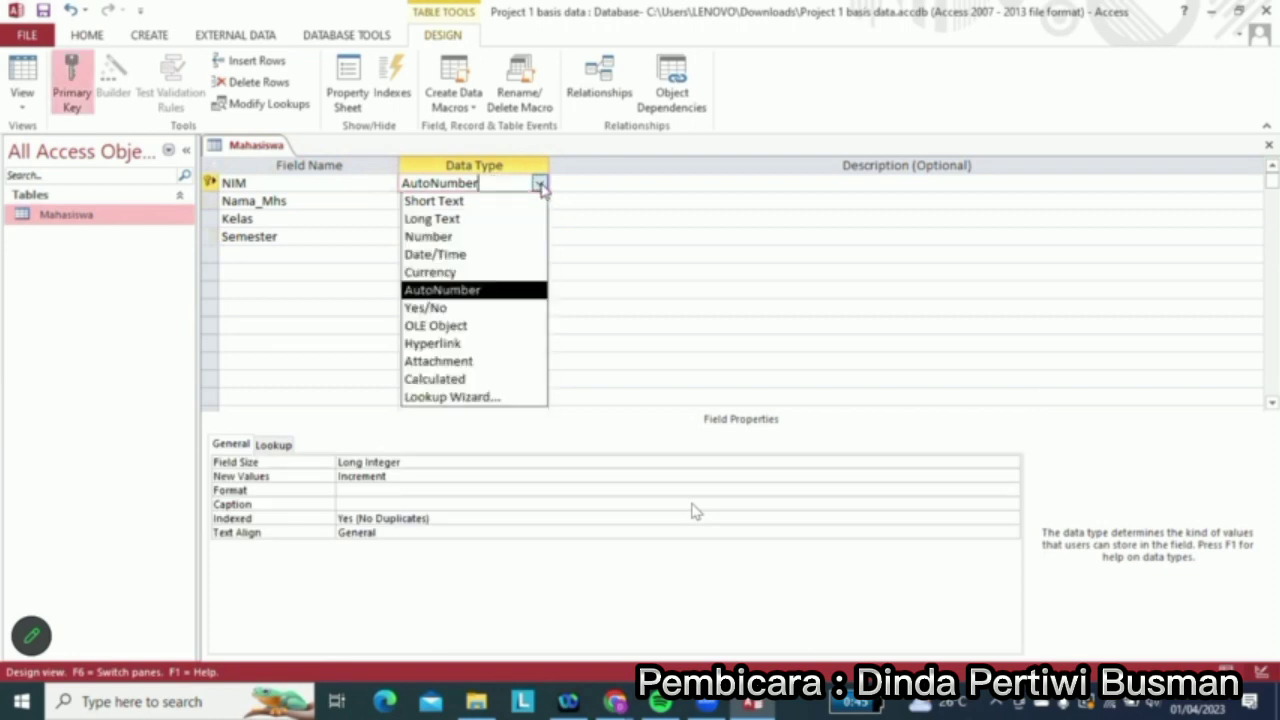
{"action": "left_click", "coordinate": [493, 201]}
{"action": "left_click", "coordinate": [481, 200]}
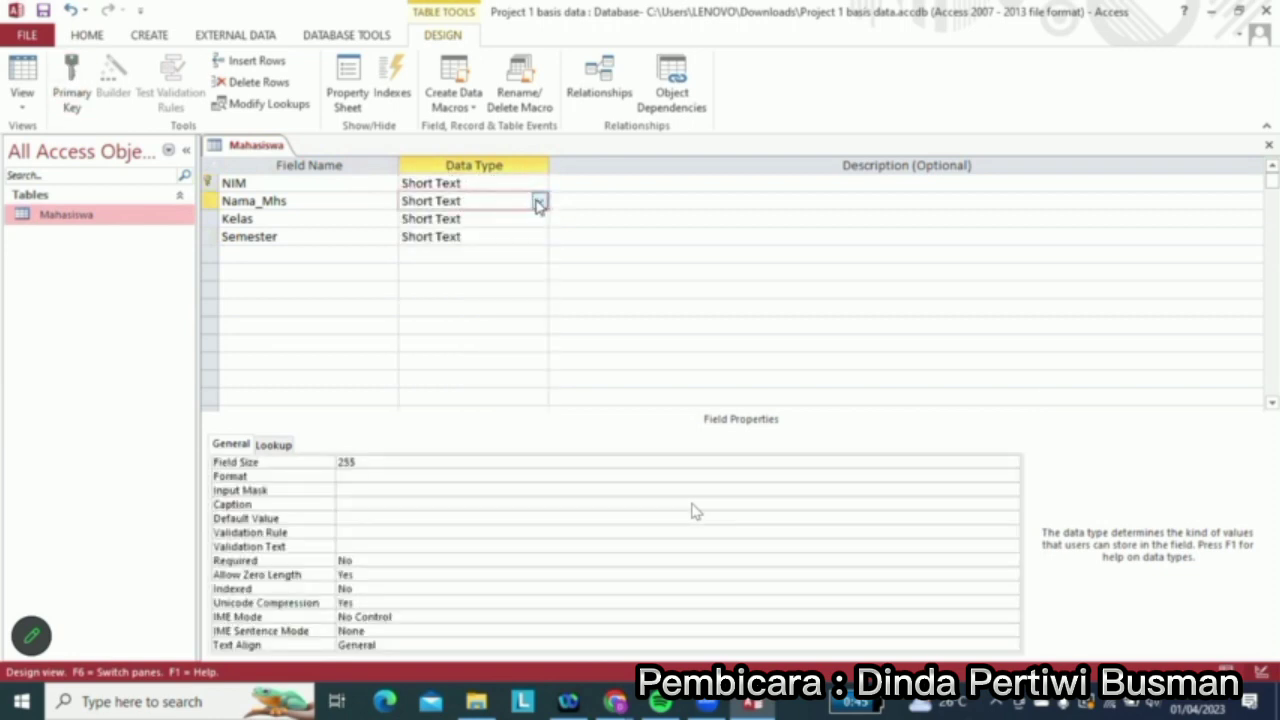
{"action": "left_click", "coordinate": [539, 202]}
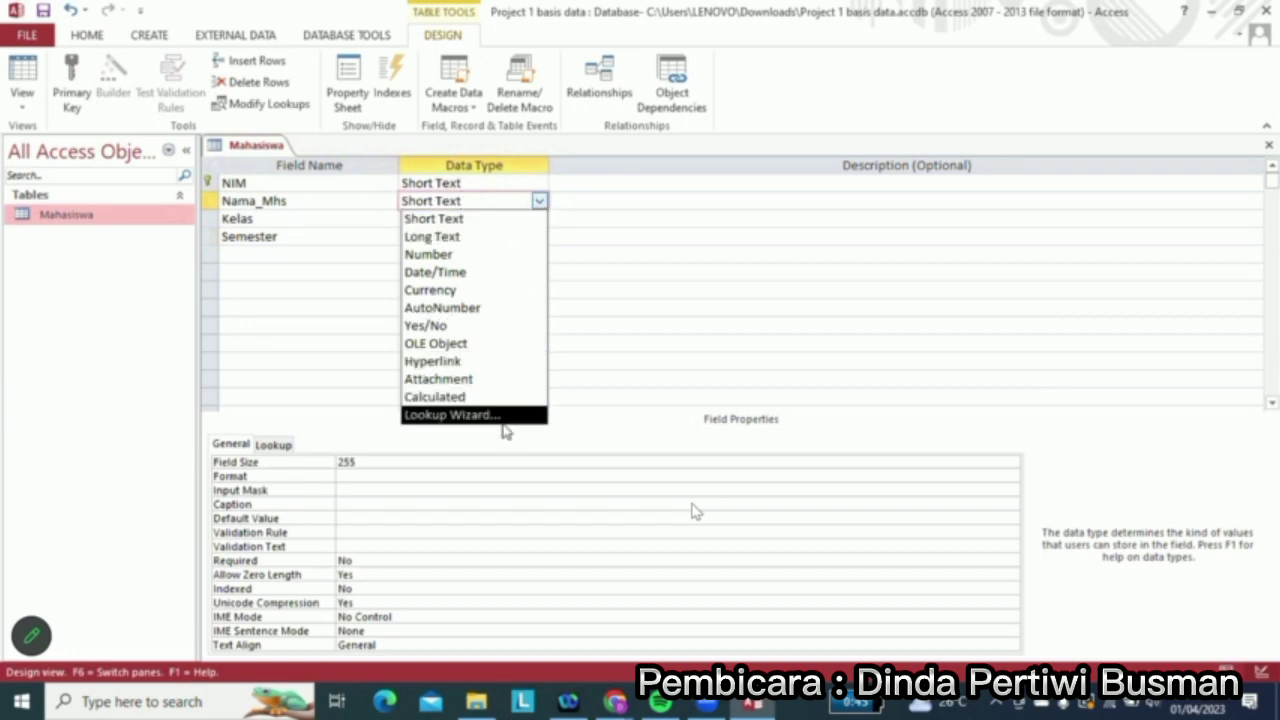
{"action": "left_click", "coordinate": [496, 228]}
{"action": "left_click", "coordinate": [472, 183]}
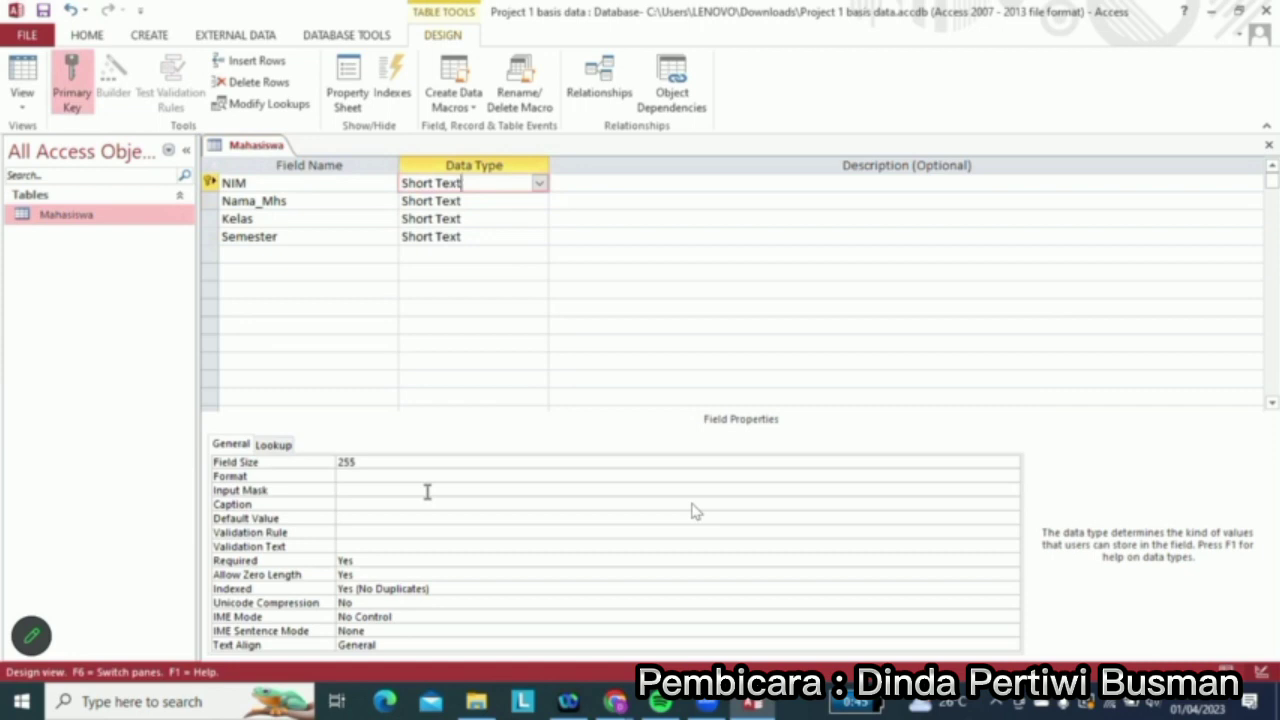
Set field sizes of 8 for NIM, 30 for Nama_Mhs and 3 for Kelas
{"action": "left_click", "coordinate": [369, 462]}
{"action": "key", "text": "BackSpace"}
{"action": "key", "text": "BackSpace"}
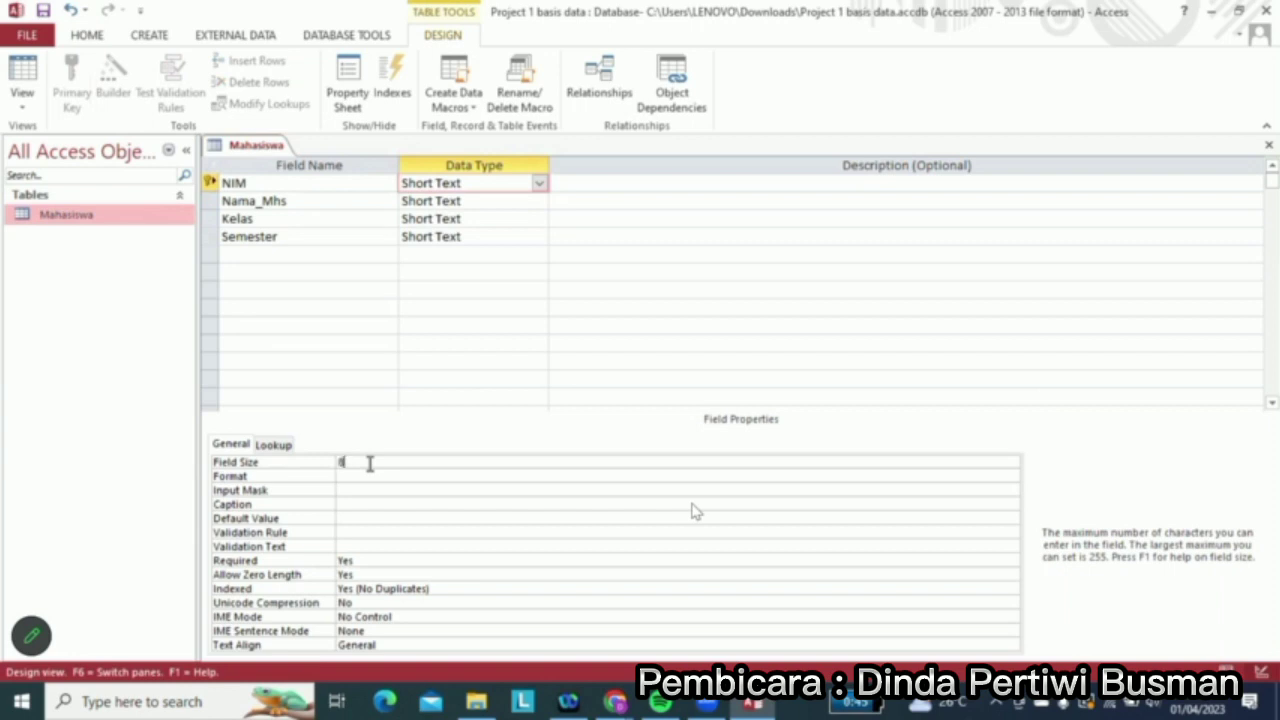
{"action": "left_click", "coordinate": [480, 200]}
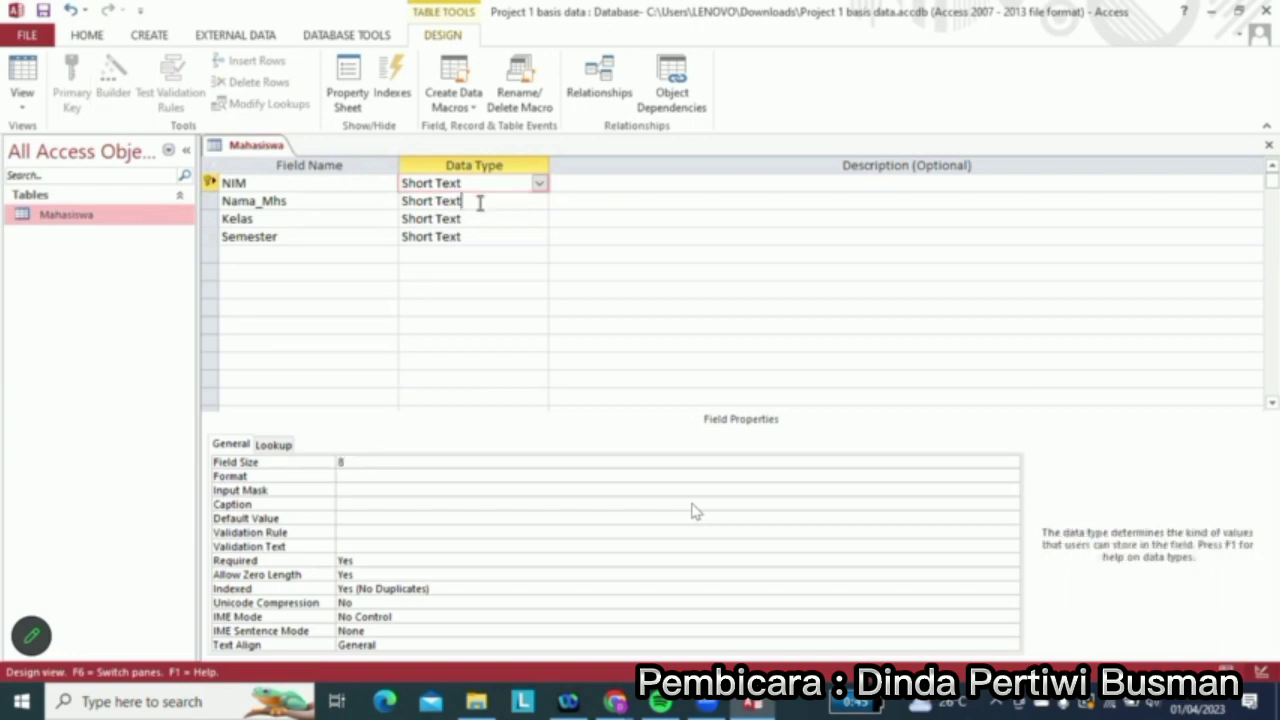
{"action": "left_click", "coordinate": [367, 463]}
{"action": "key", "text": "BackSpace"}
{"action": "key", "text": "BackSpace"}
{"action": "type", "text": "30"}
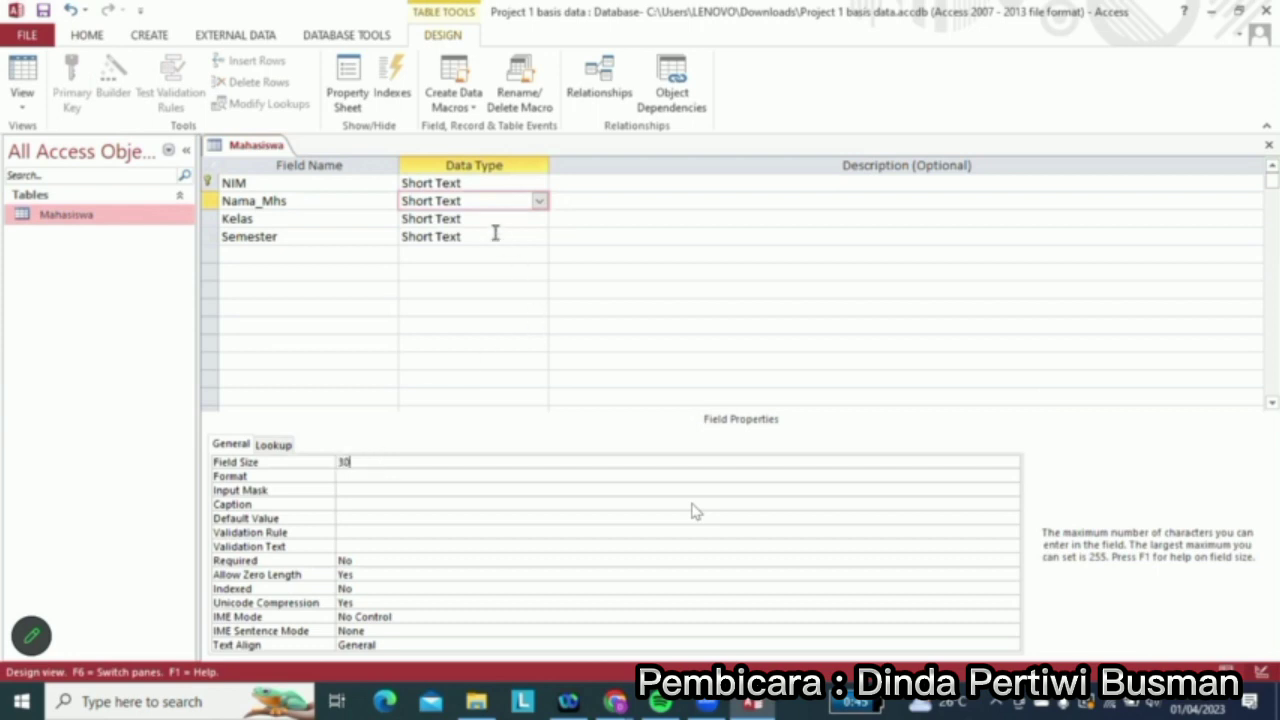
{"action": "left_click", "coordinate": [492, 220]}
{"action": "left_click", "coordinate": [366, 462]}
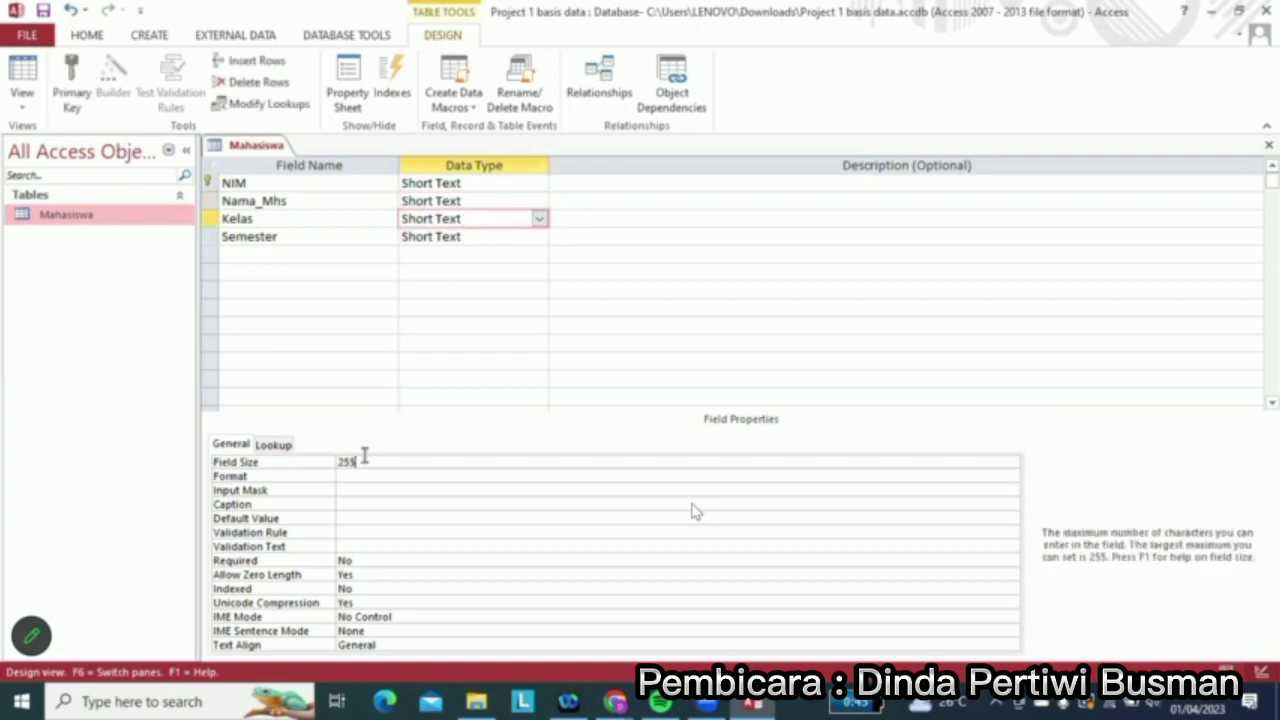
{"action": "key", "text": "BackSpace"}
{"action": "key", "text": "BackSpace"}
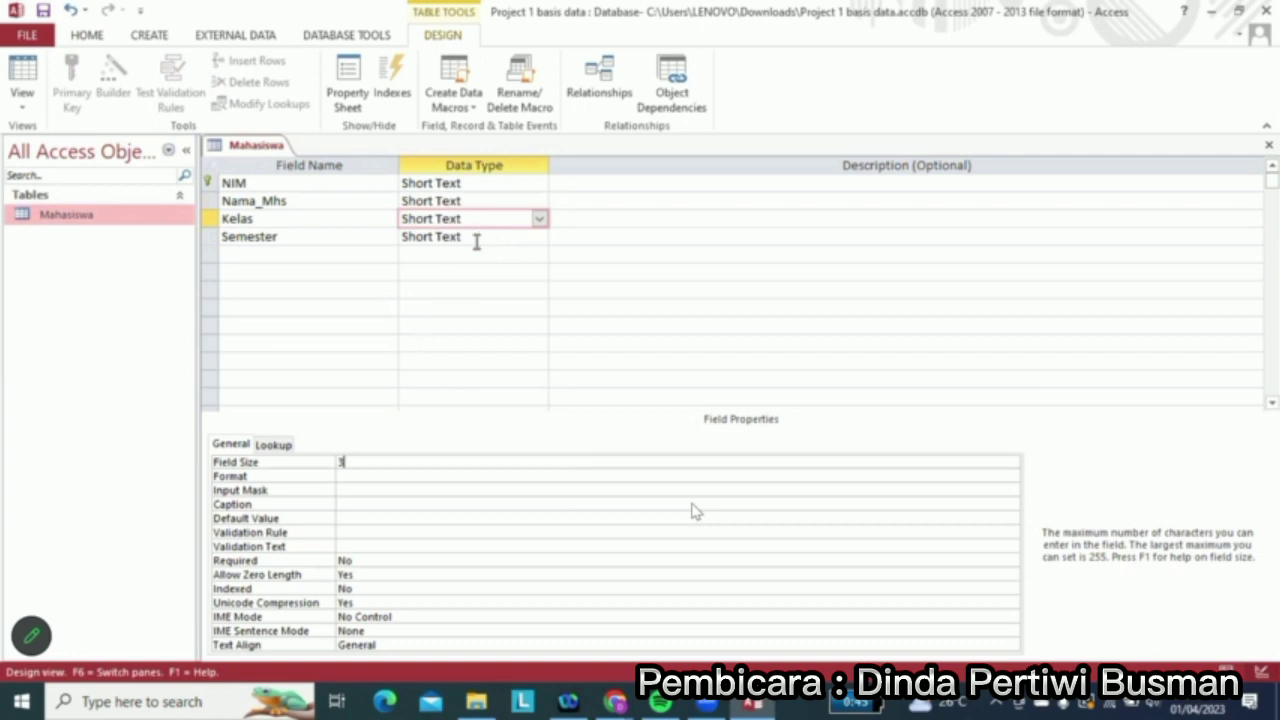
{"action": "key", "text": "F6"}
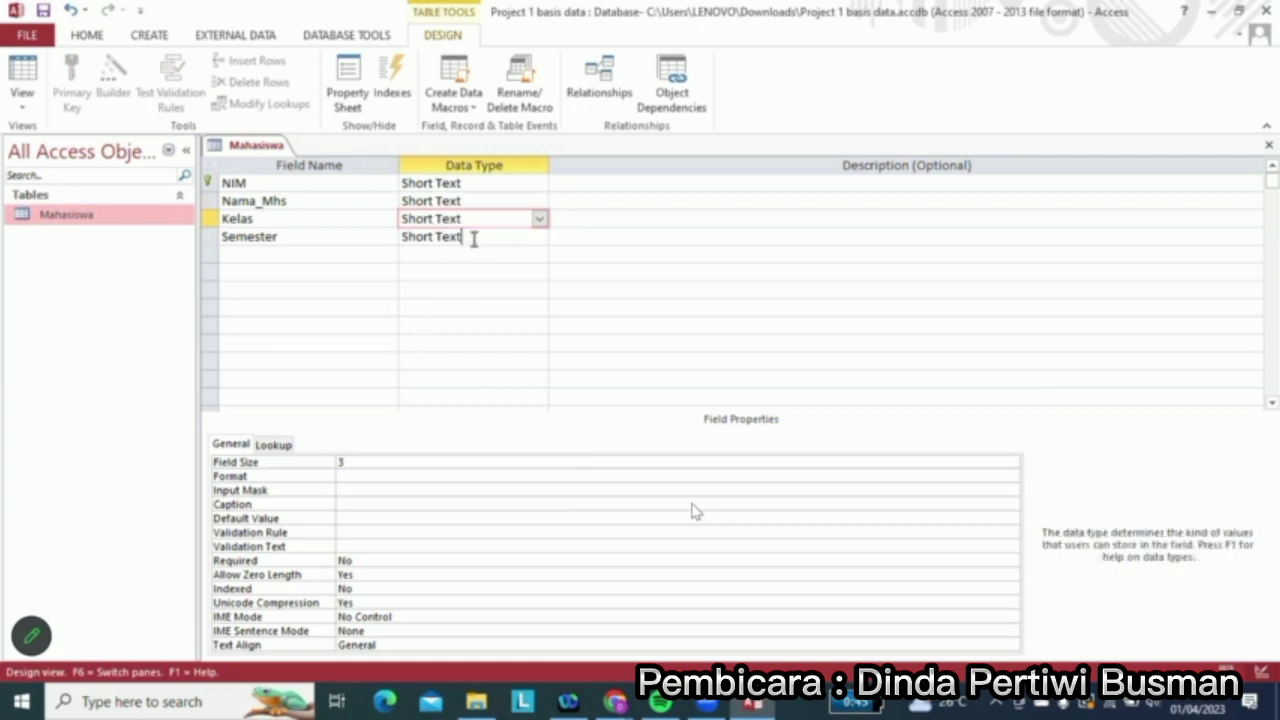
Set Semester's field size to 1, save the design, and open Mahasiswa's datasheet
{"action": "left_click", "coordinate": [474, 238]}
{"action": "left_click", "coordinate": [365, 461]}
{"action": "key", "text": "BackSpace"}
{"action": "key", "text": "BackSpace"}
{"action": "key", "text": "BackSpace"}
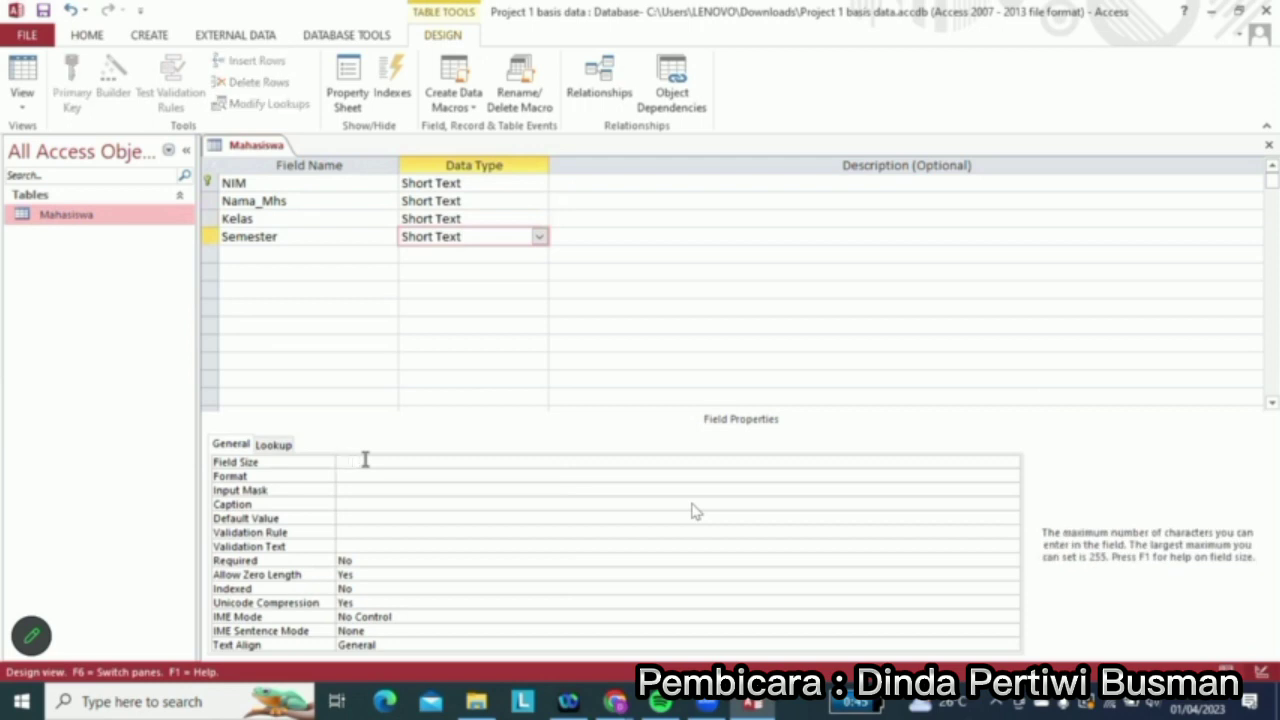
{"action": "type", "text": "1"}
{"action": "left_click", "coordinate": [455, 275]}
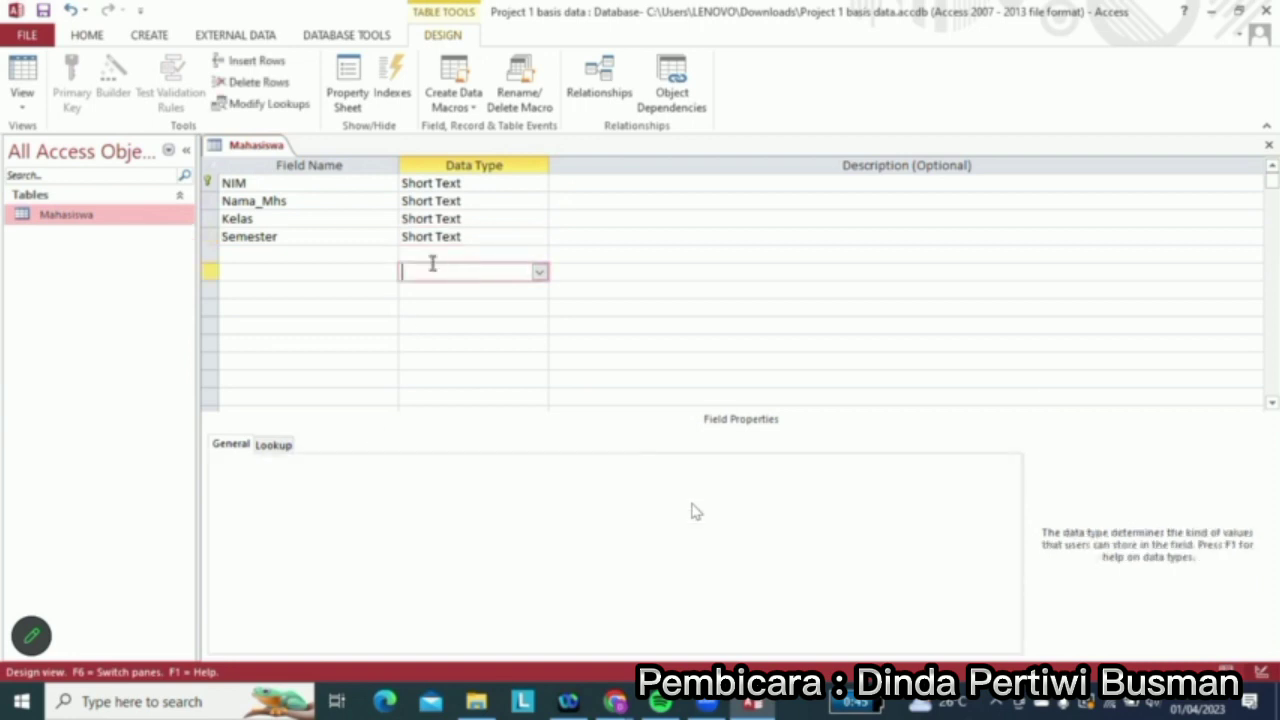
{"action": "left_click", "coordinate": [421, 234]}
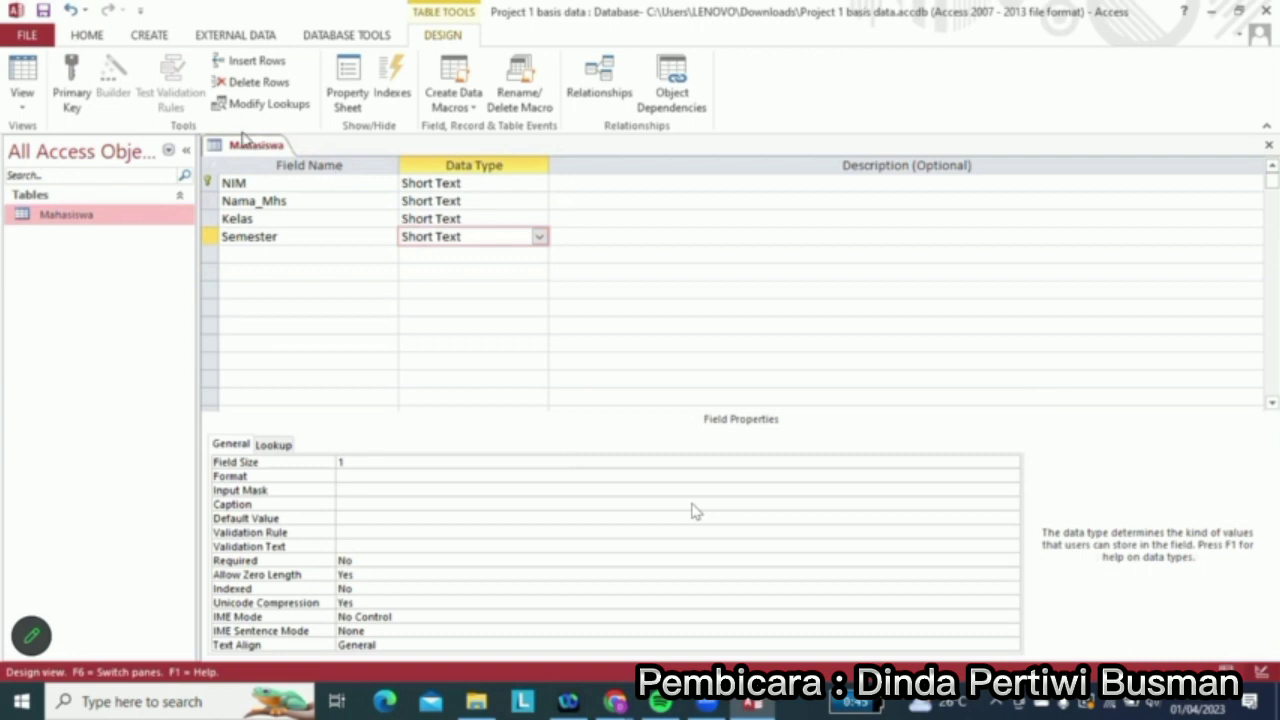
{"action": "left_click", "coordinate": [44, 13]}
{"action": "double_click", "coordinate": [75, 220]}
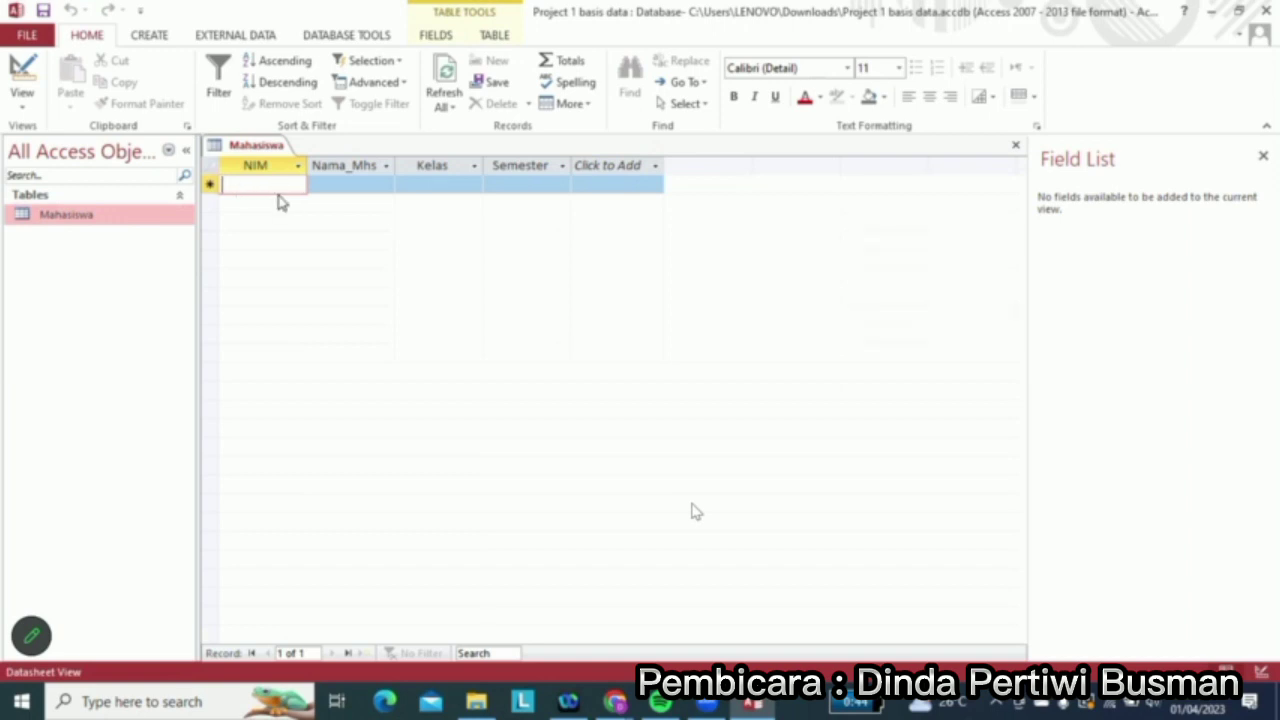
Enter the first student's ID number and name, with class PMD and semester 4
{"action": "key", "text": "Tab"}
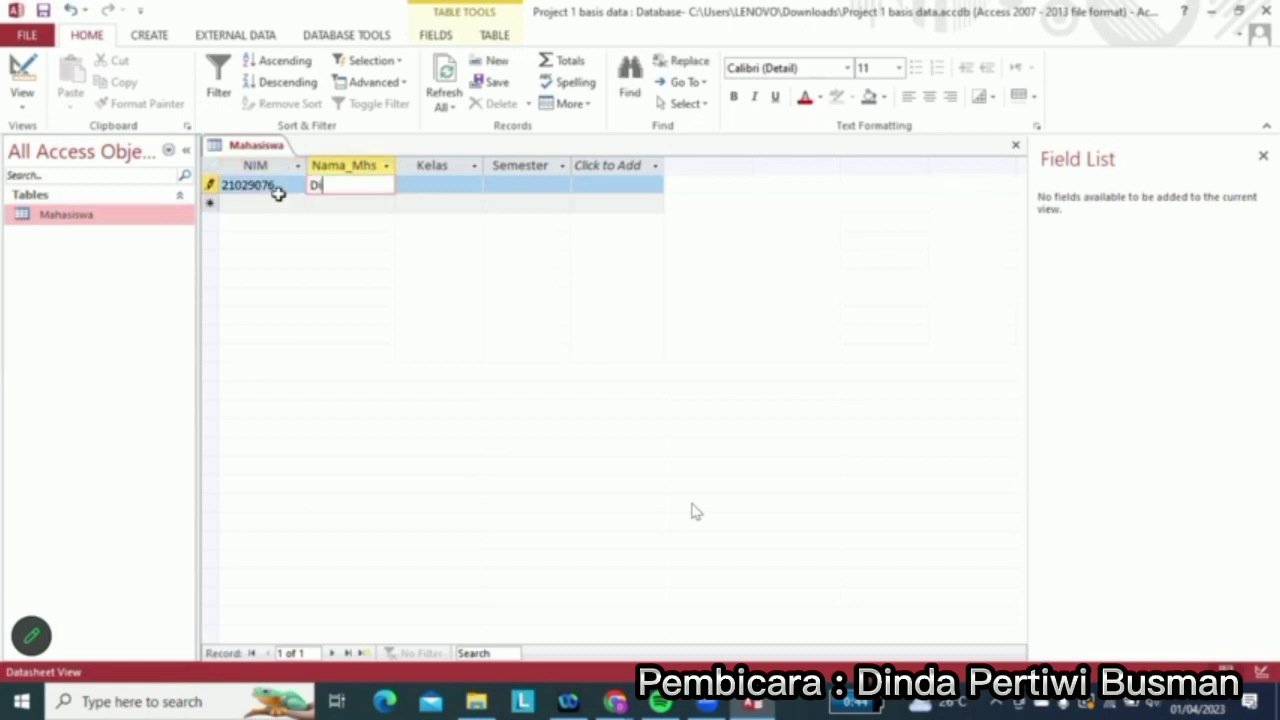
{"action": "key", "text": "Tab"}
{"action": "type", "text": "PMD"}
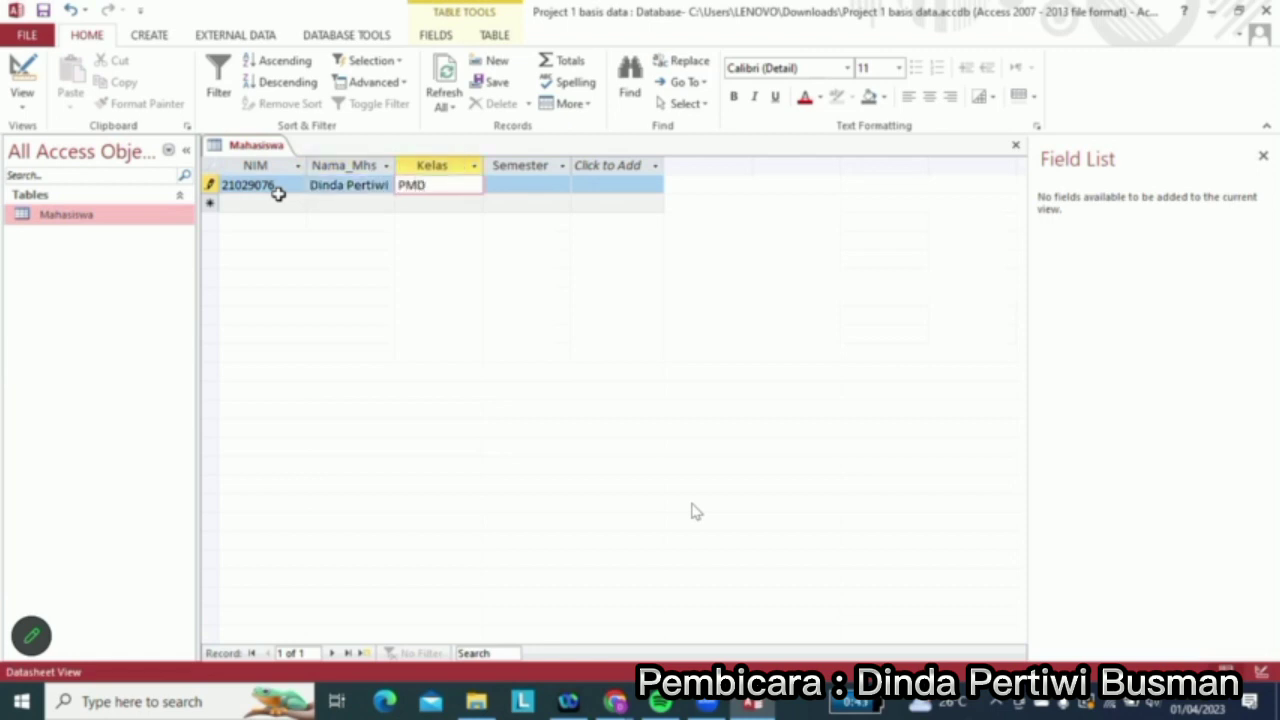
{"action": "key", "text": "Tab"}
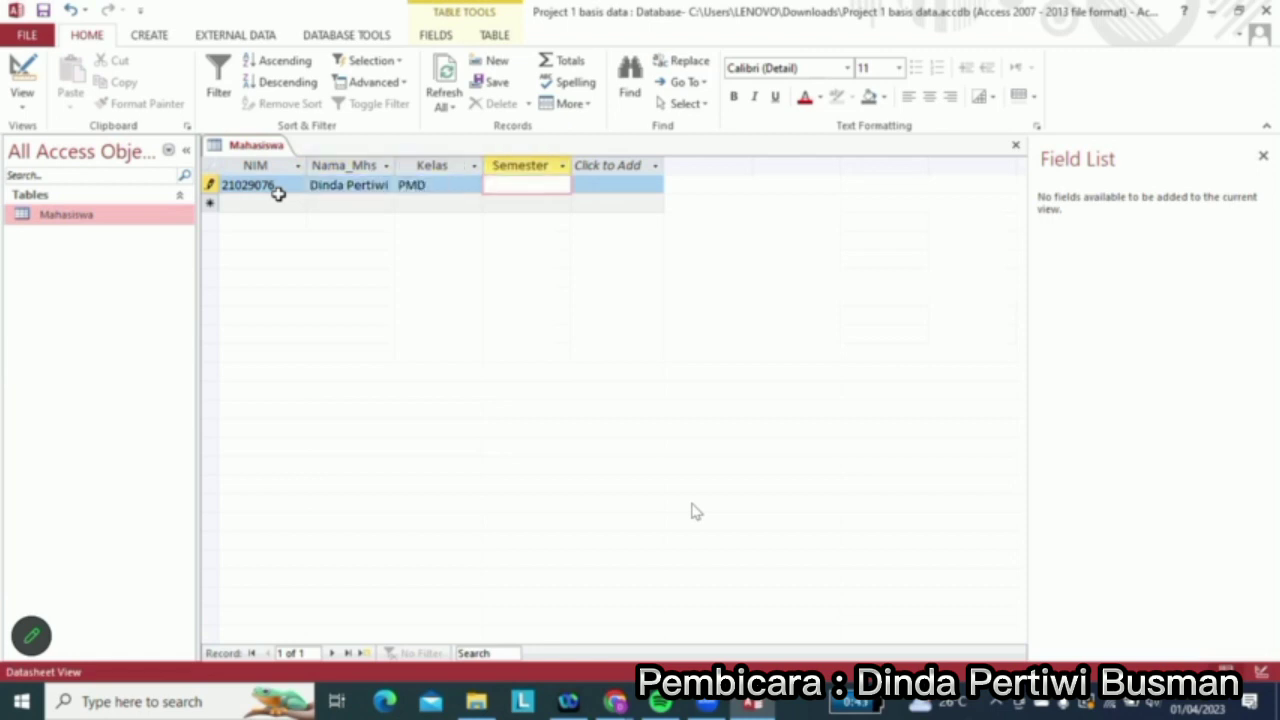
{"action": "type", "text": "4"}
{"action": "left_click", "coordinate": [270, 200]}
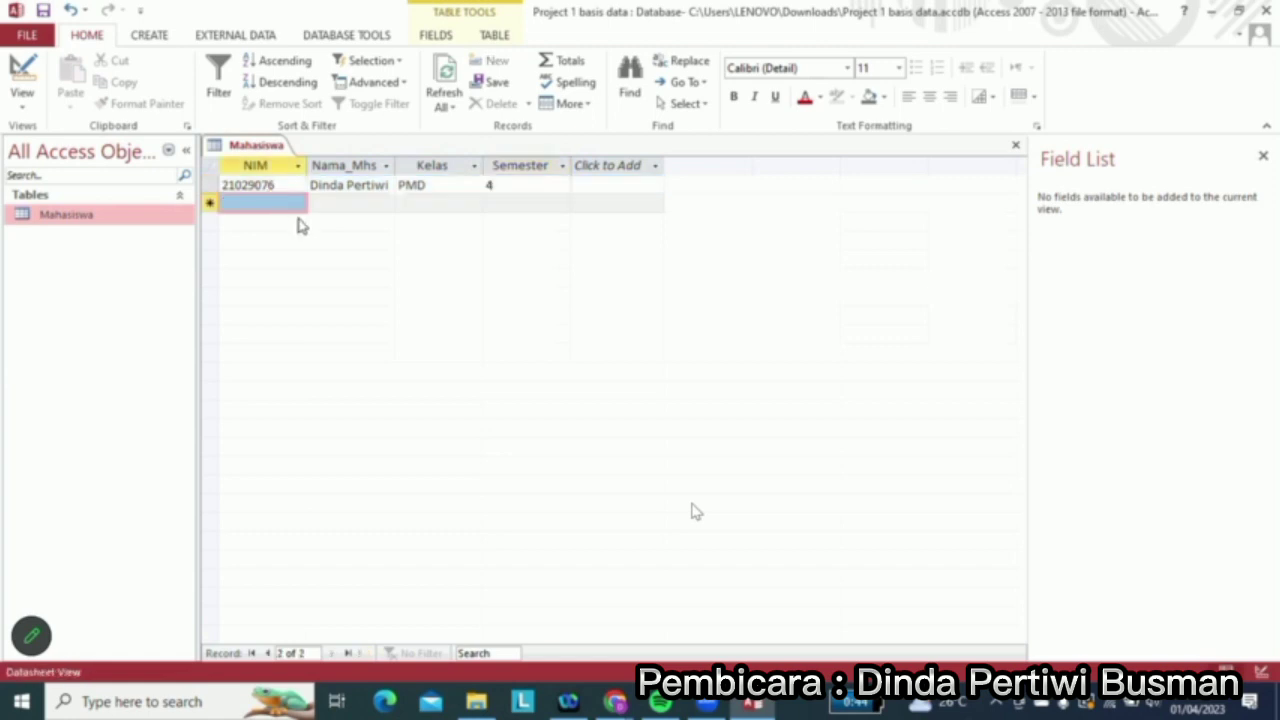
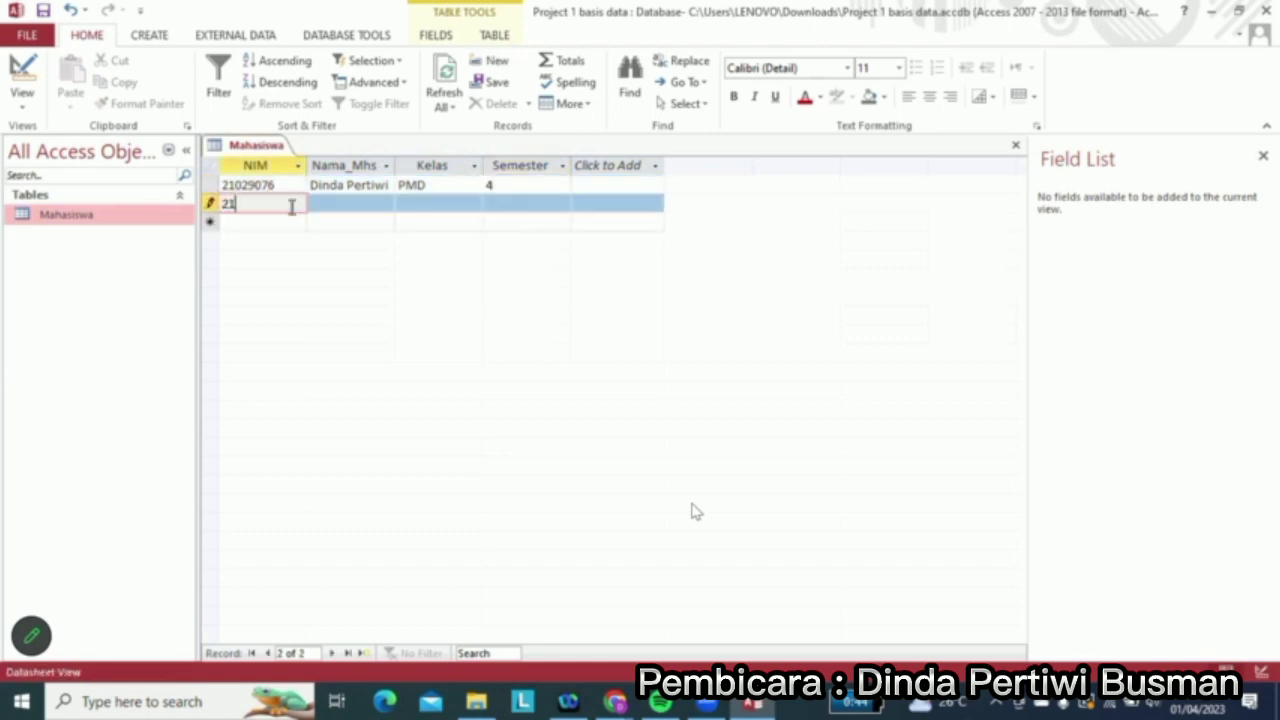
Enter the second student's ID number and name, with class PMD and semester 4
{"action": "key", "text": "Tab"}
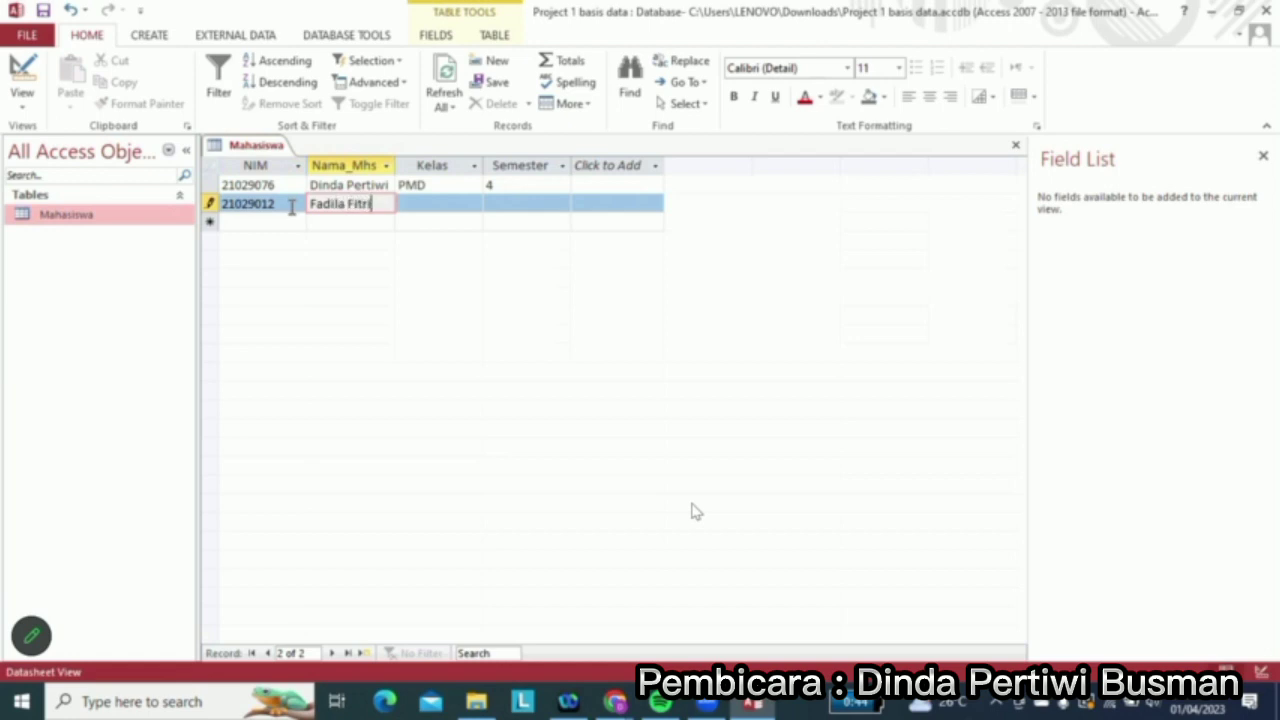
{"action": "key", "text": "Tab"}
{"action": "type", "text": "PMD"}
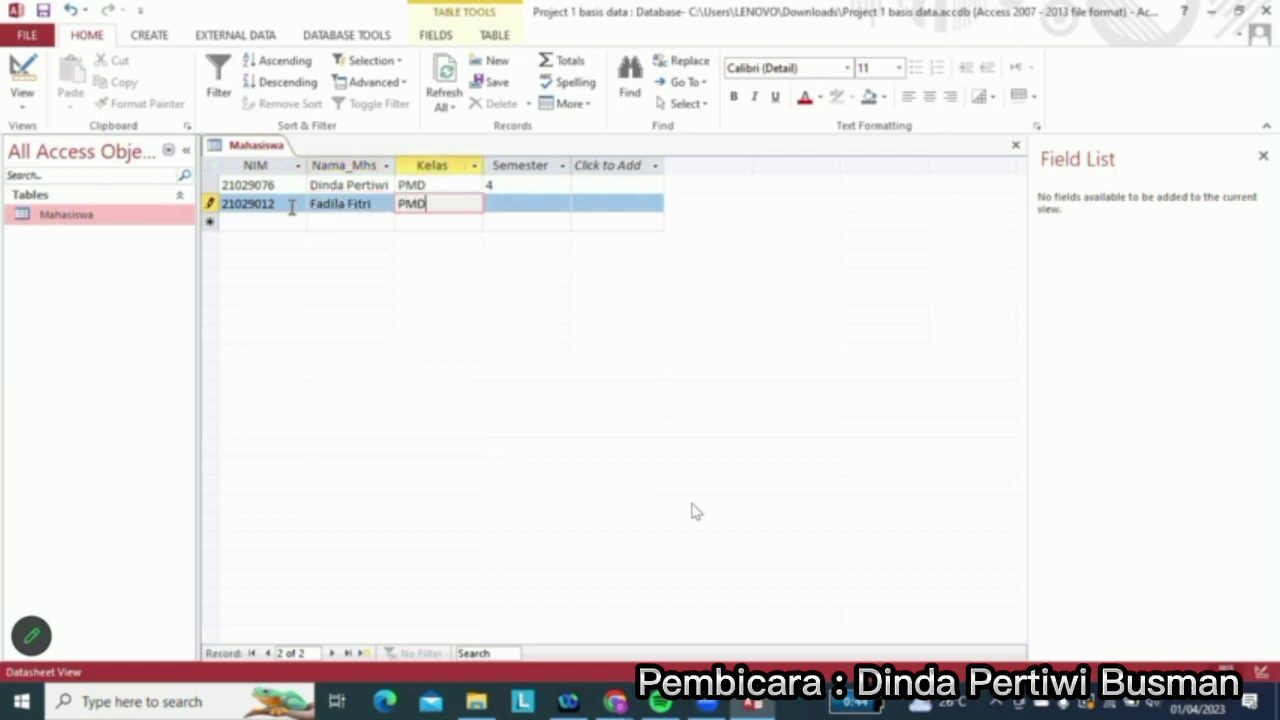
{"action": "key", "text": "Tab"}
{"action": "type", "text": "4"}
{"action": "key", "text": "Down"}
{"action": "key", "text": "Left"}
{"action": "key", "text": "Left"}
{"action": "key", "text": "Left"}
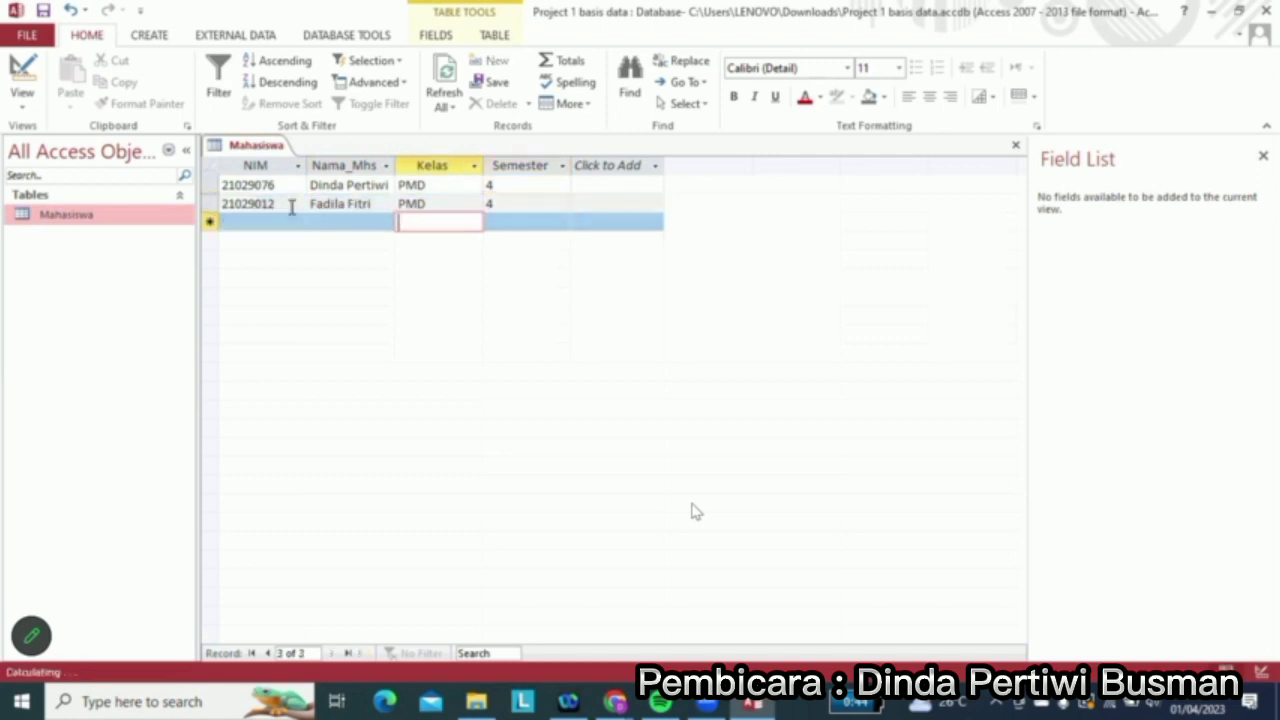
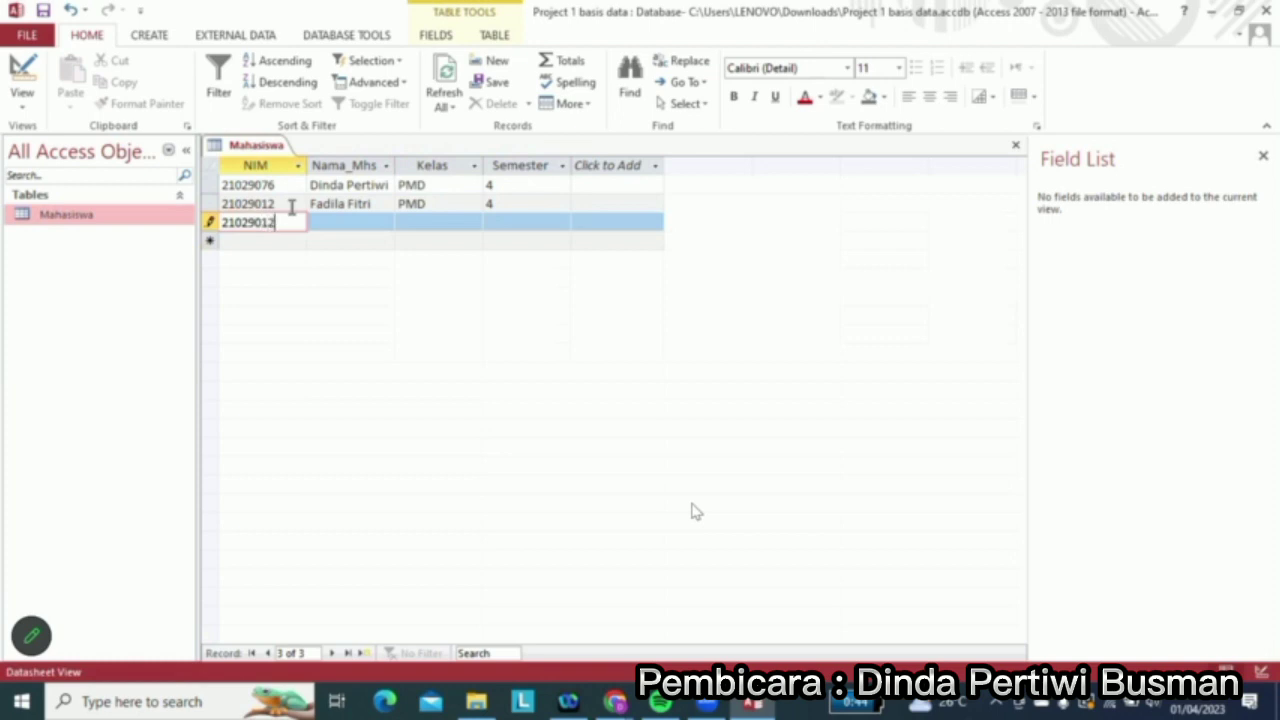
Enter the third student's ID number and name, with class PMD and semester 4
{"action": "key", "text": "Tab"}
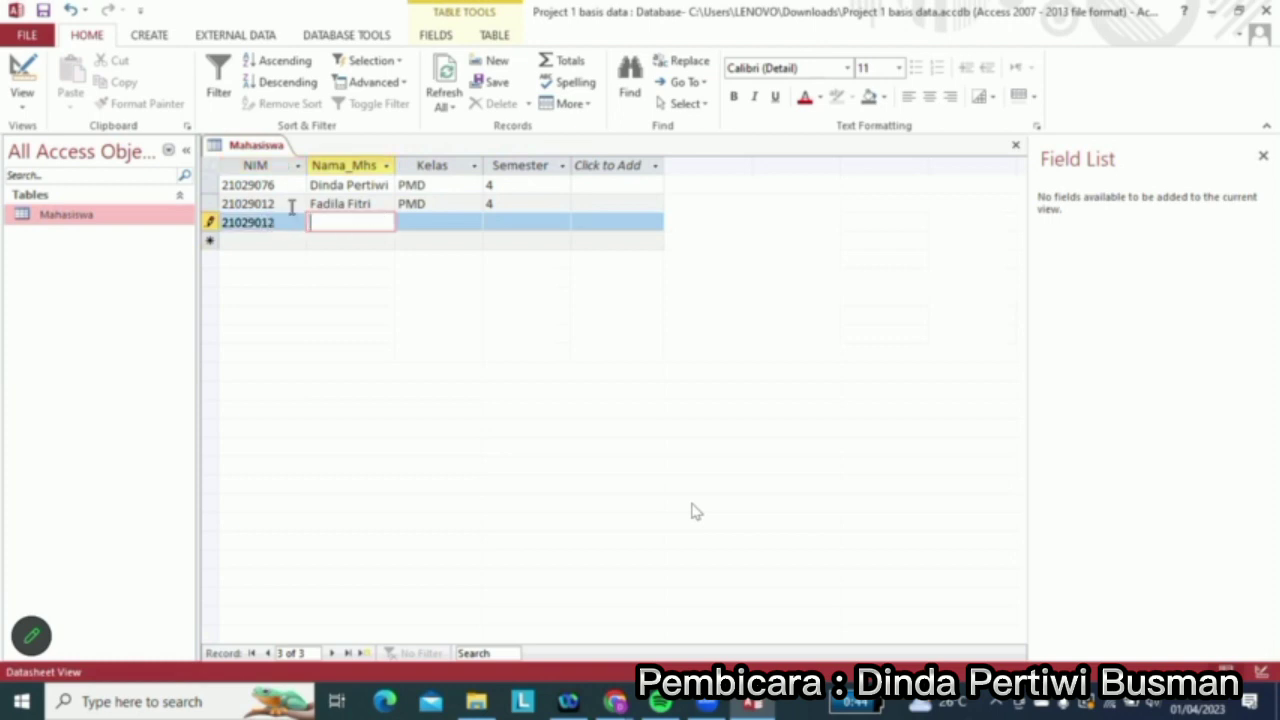
{"action": "key", "text": "Tab"}
{"action": "type", "text": "PMD"}
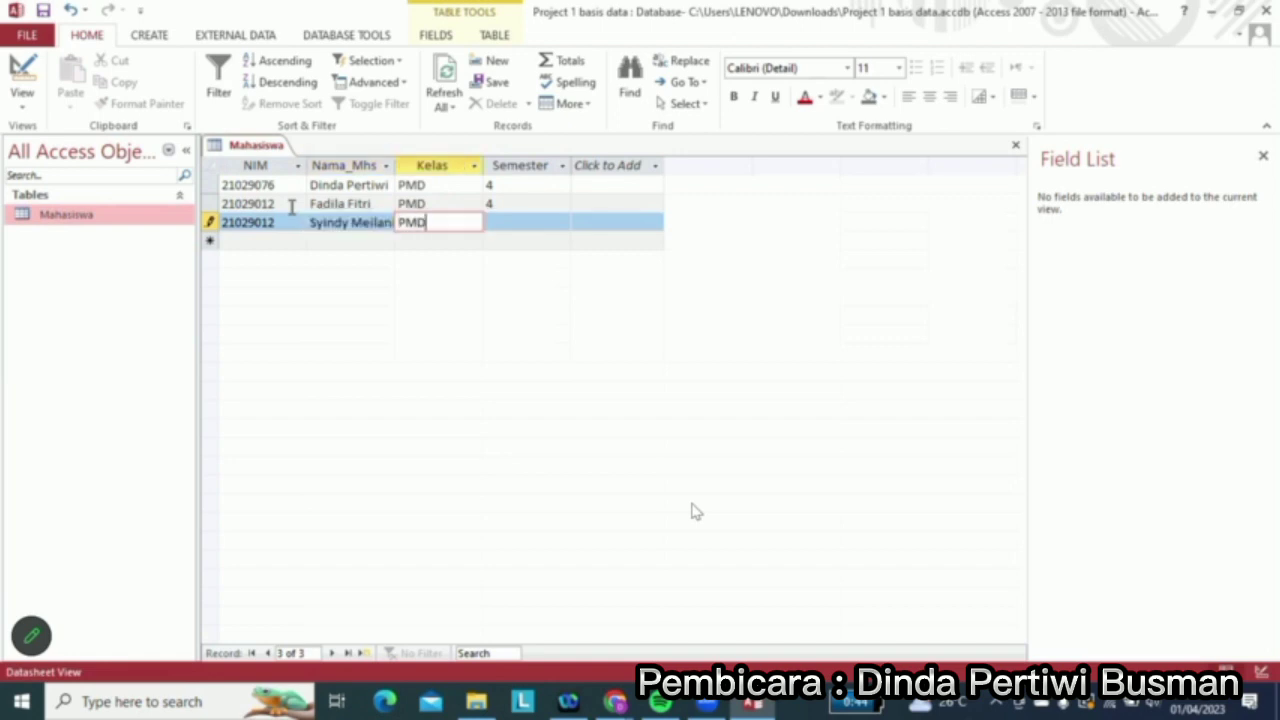
{"action": "key", "text": "Tab"}
{"action": "type", "text": "4"}
{"action": "key", "text": "Tab"}
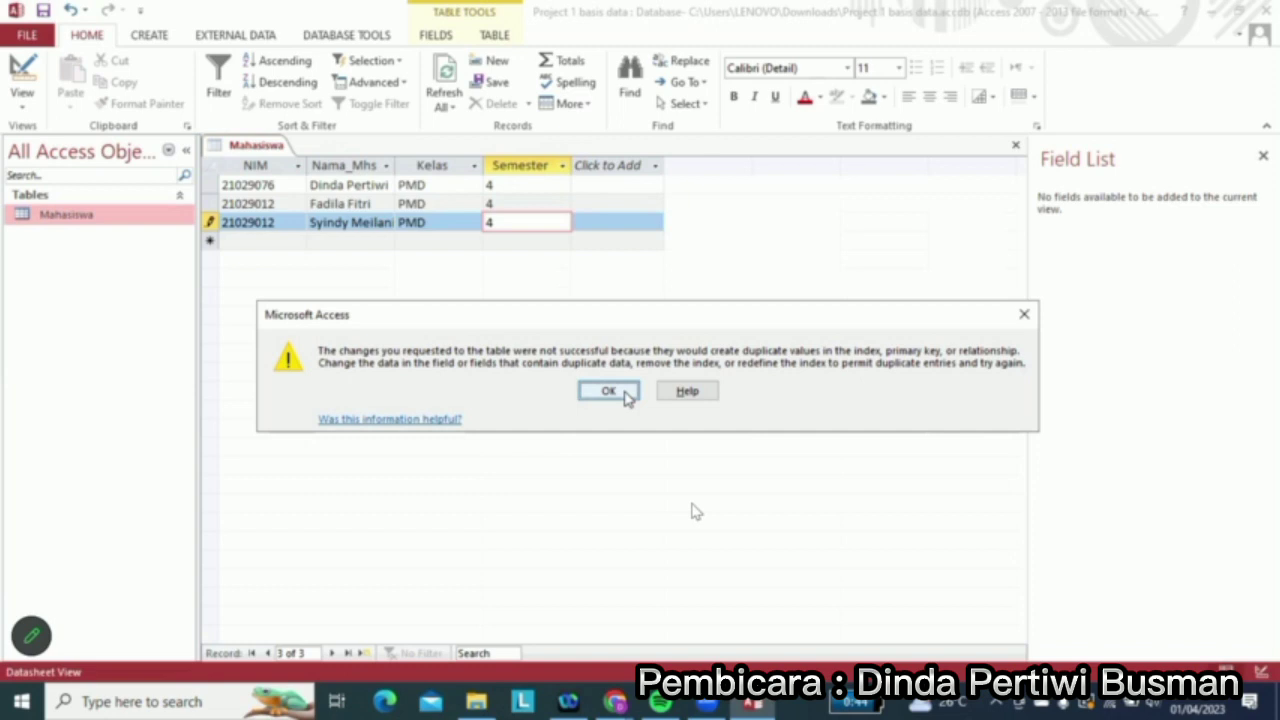
Dismiss the duplicate-key error and change the ID's last digit to 3 to save the record
{"action": "left_click", "coordinate": [608, 391]}
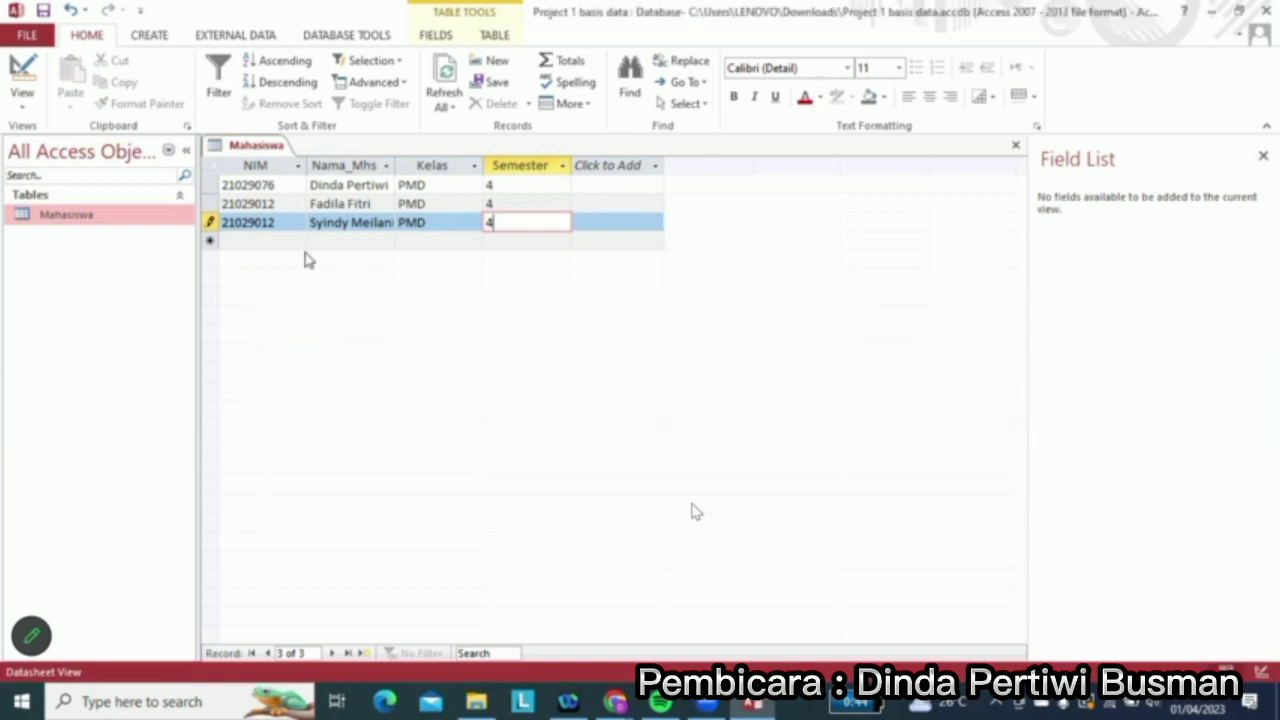
{"action": "left_click", "coordinate": [284, 224]}
{"action": "key", "text": "BackSpace"}
{"action": "type", "text": "3"}
{"action": "key", "text": "Down"}
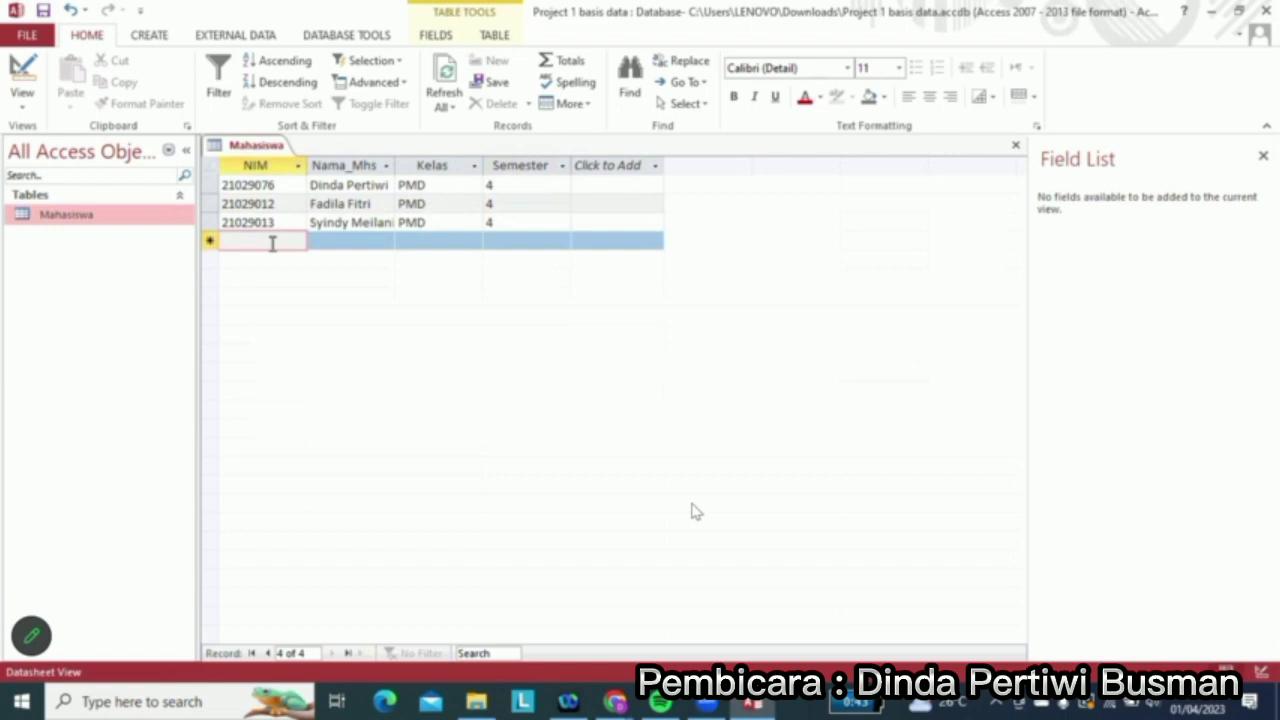
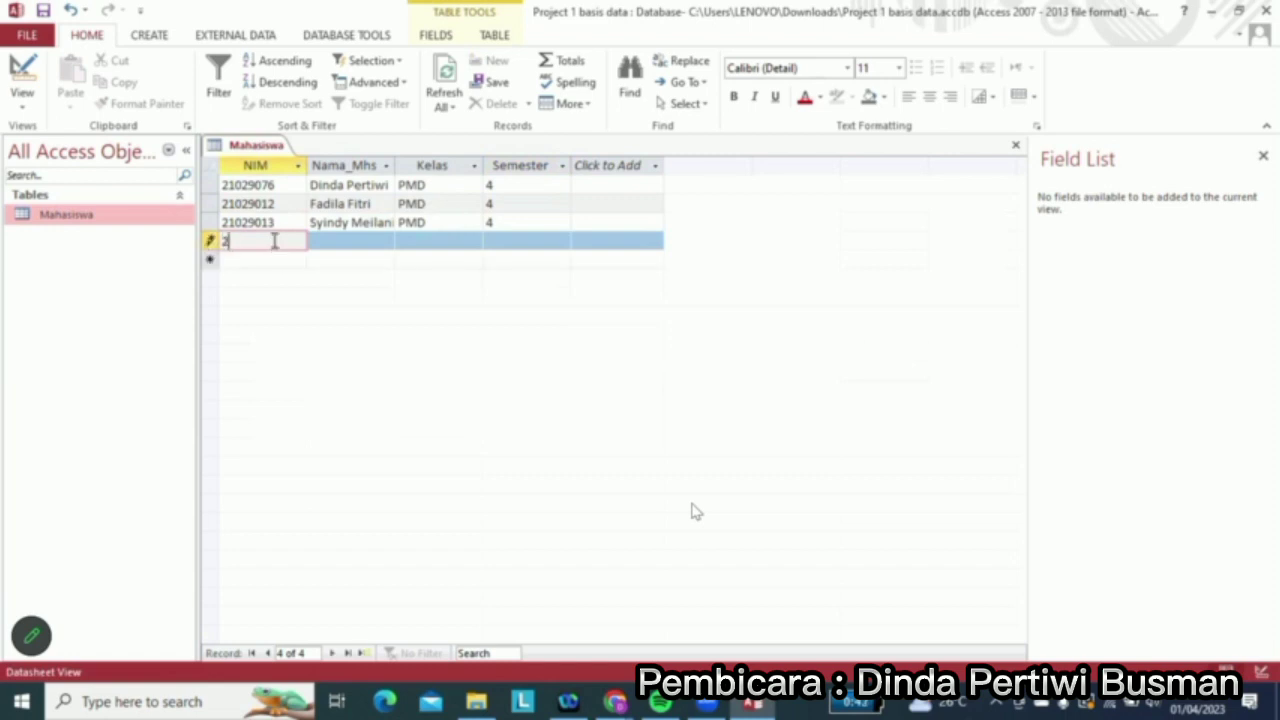
Add the fourth student's ID number and name, class PMD, semester 4
{"action": "key", "text": "Tab"}
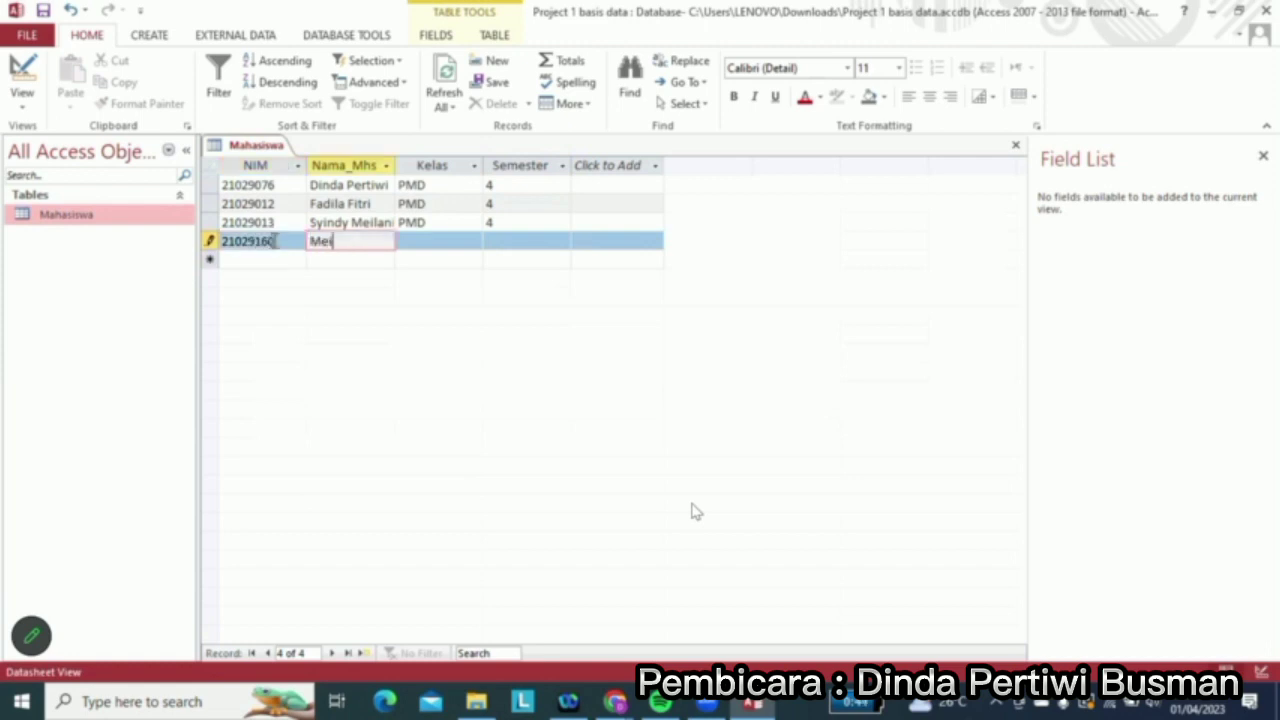
{"action": "key", "text": "Tab"}
{"action": "type", "text": "PMD"}
{"action": "key", "text": "Tab"}
{"action": "type", "text": "4"}
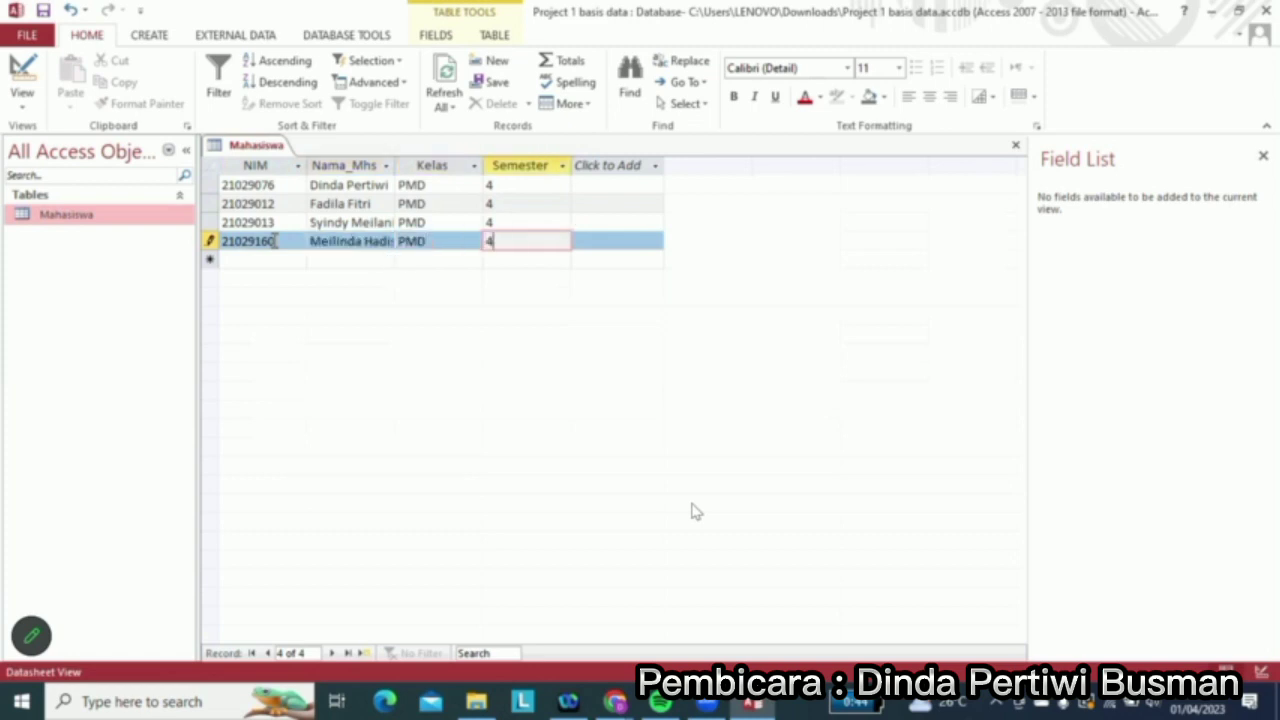
{"action": "key", "text": "Down"}
{"action": "key", "text": "Left"}
{"action": "key", "text": "Left"}
{"action": "key", "text": "Left"}
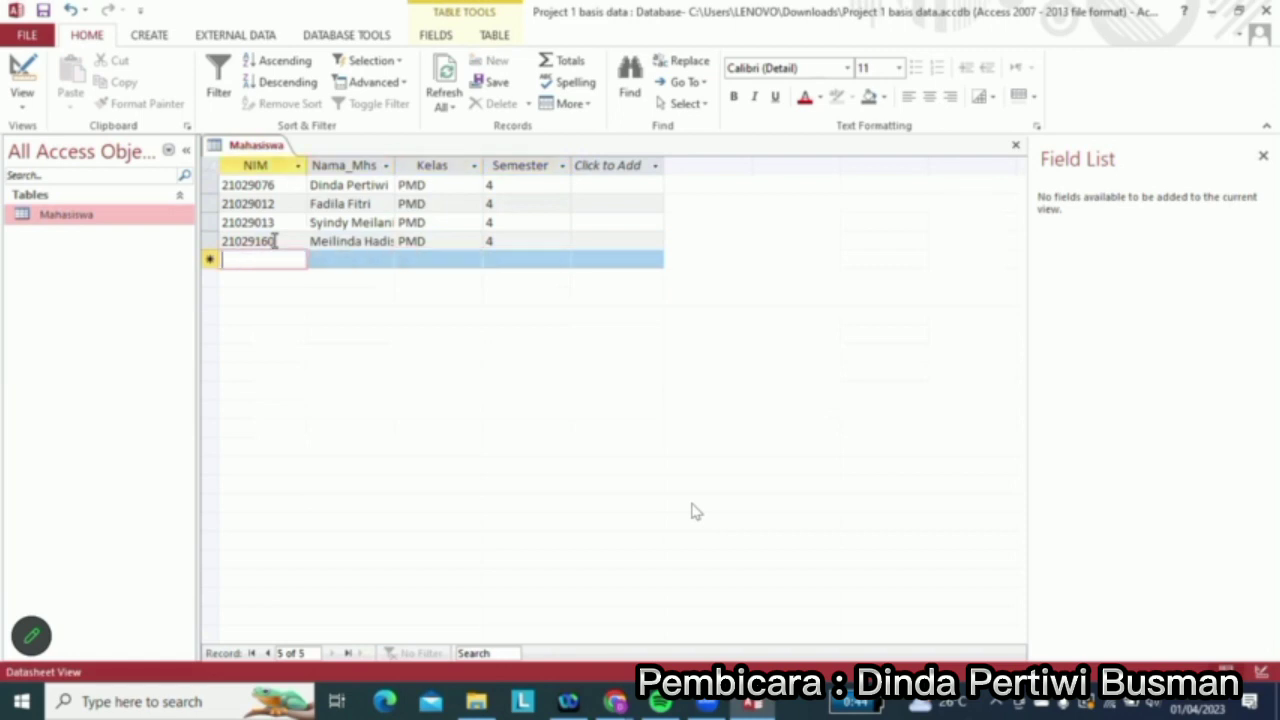
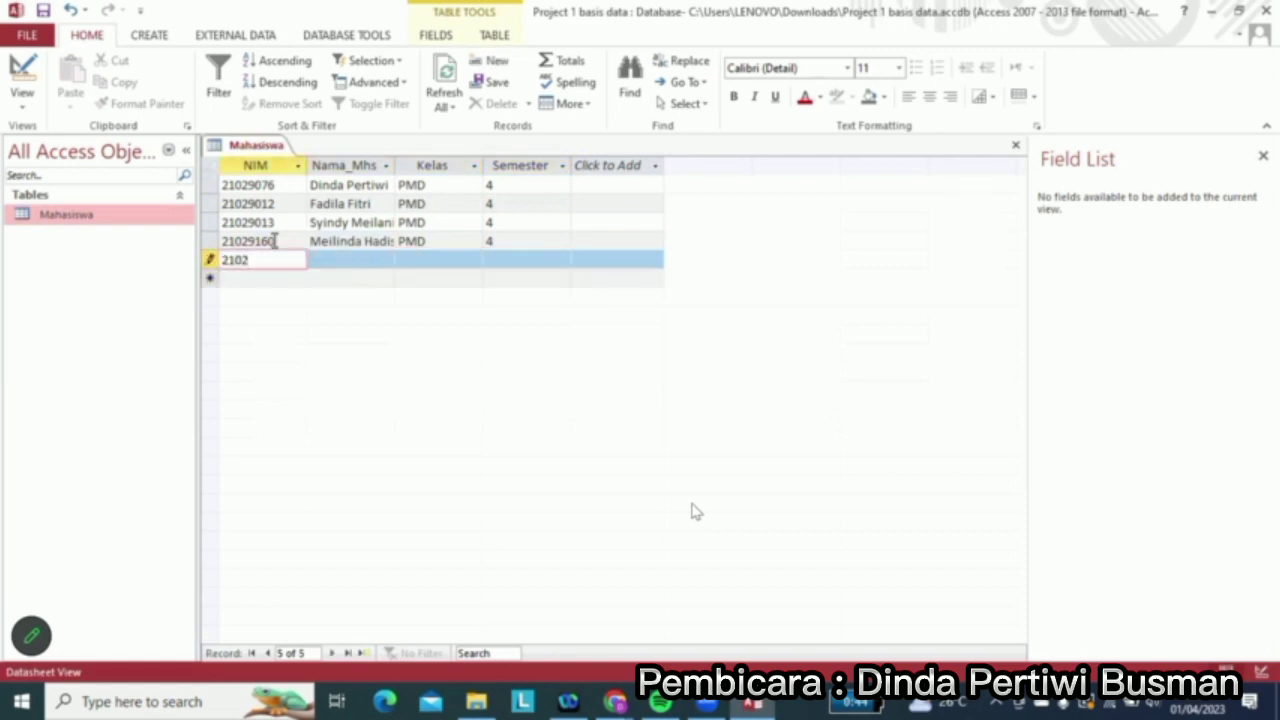
Add the fifth student, class PMD, semester 4, correcting the ID with an extra 8
{"action": "key", "text": "Tab"}
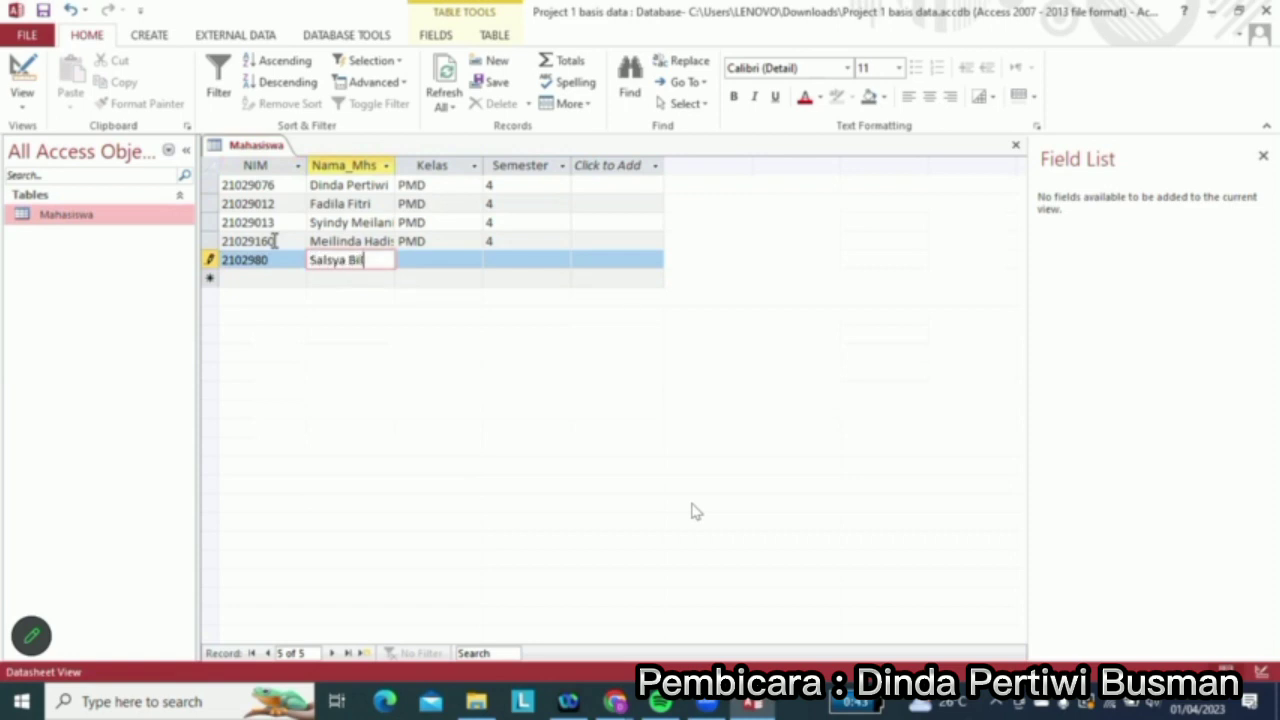
{"action": "key", "text": "Tab"}
{"action": "type", "text": "PMD"}
{"action": "key", "text": "Tab"}
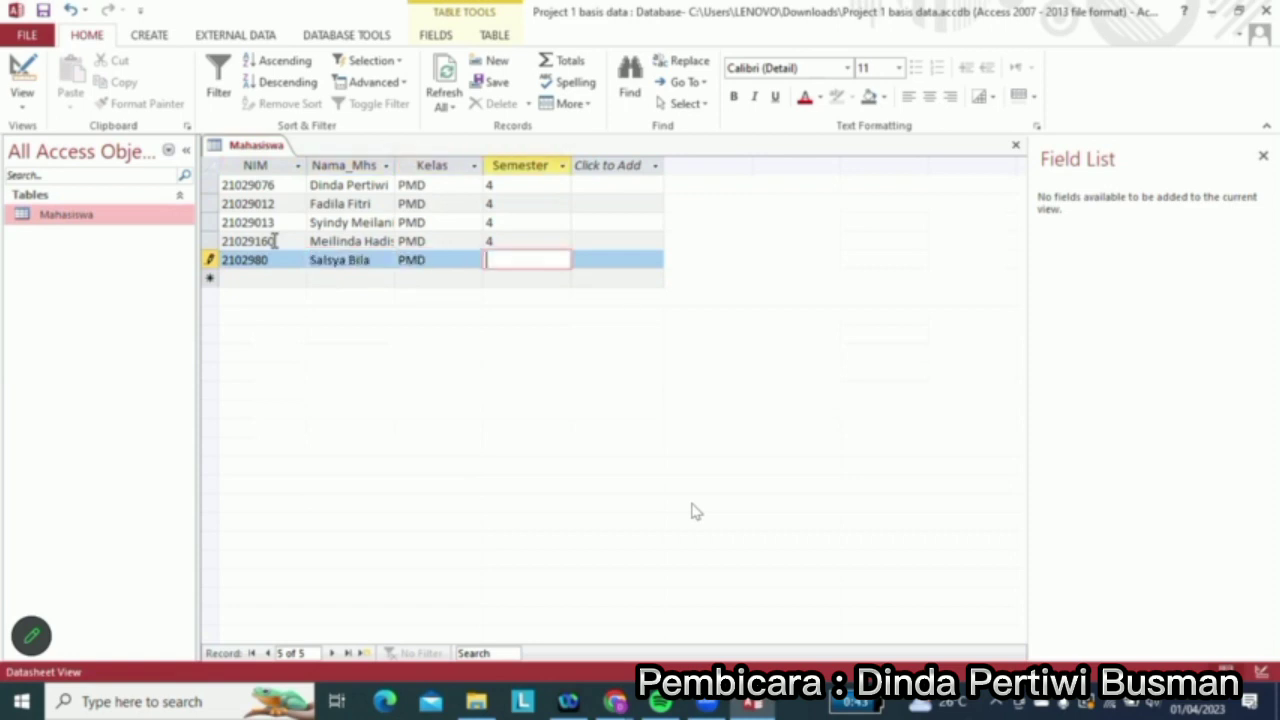
{"action": "type", "text": "4"}
{"action": "key", "text": "Down"}
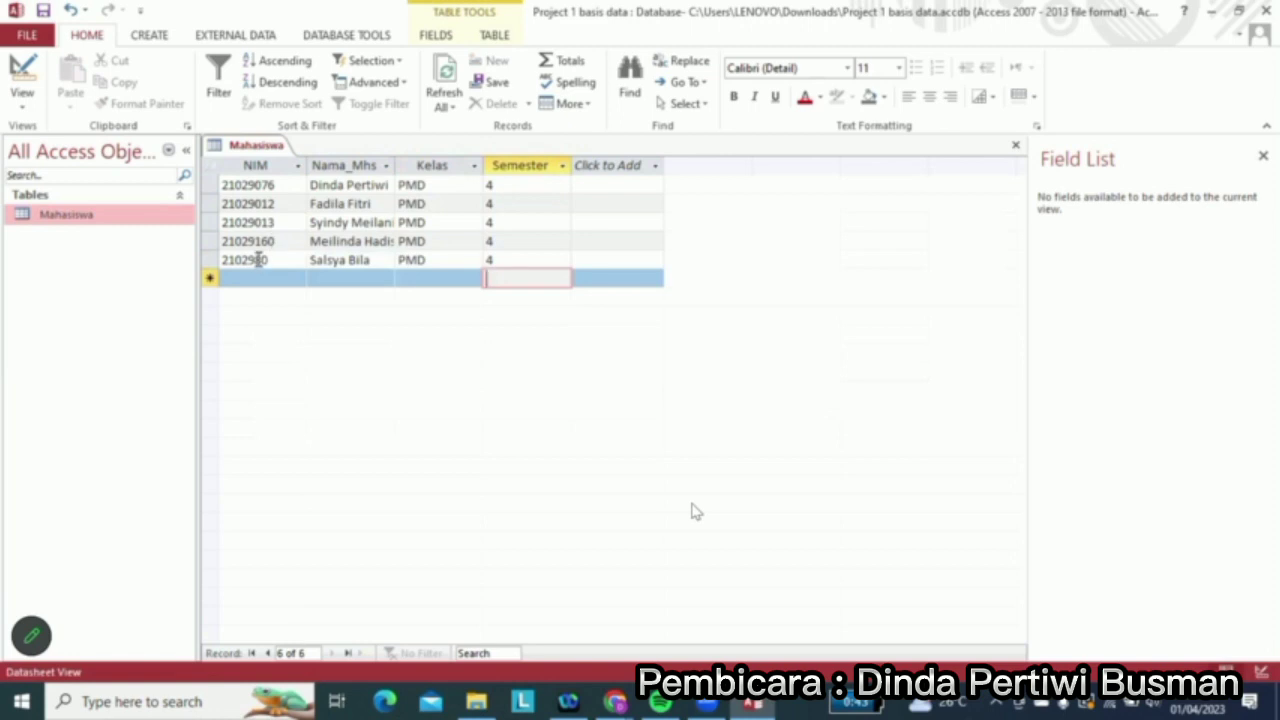
{"action": "left_click", "coordinate": [258, 260]}
{"action": "type", "text": "8"}
{"action": "key", "text": "Down"}
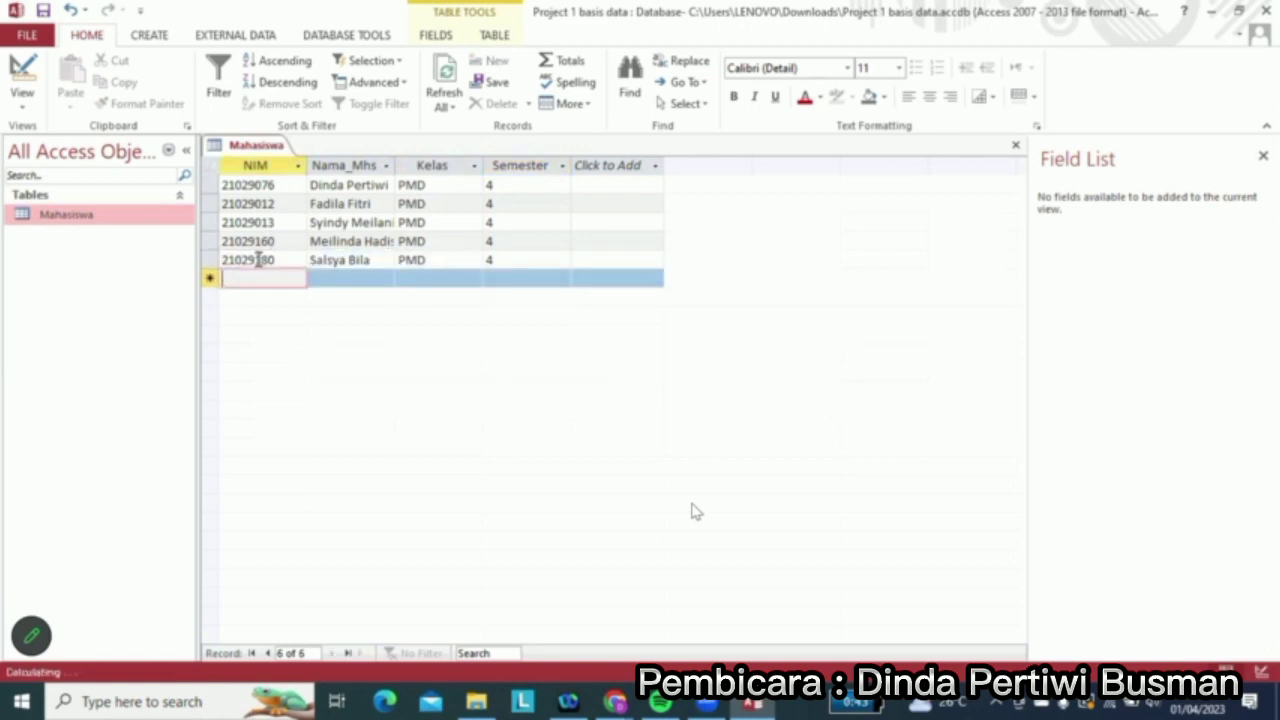
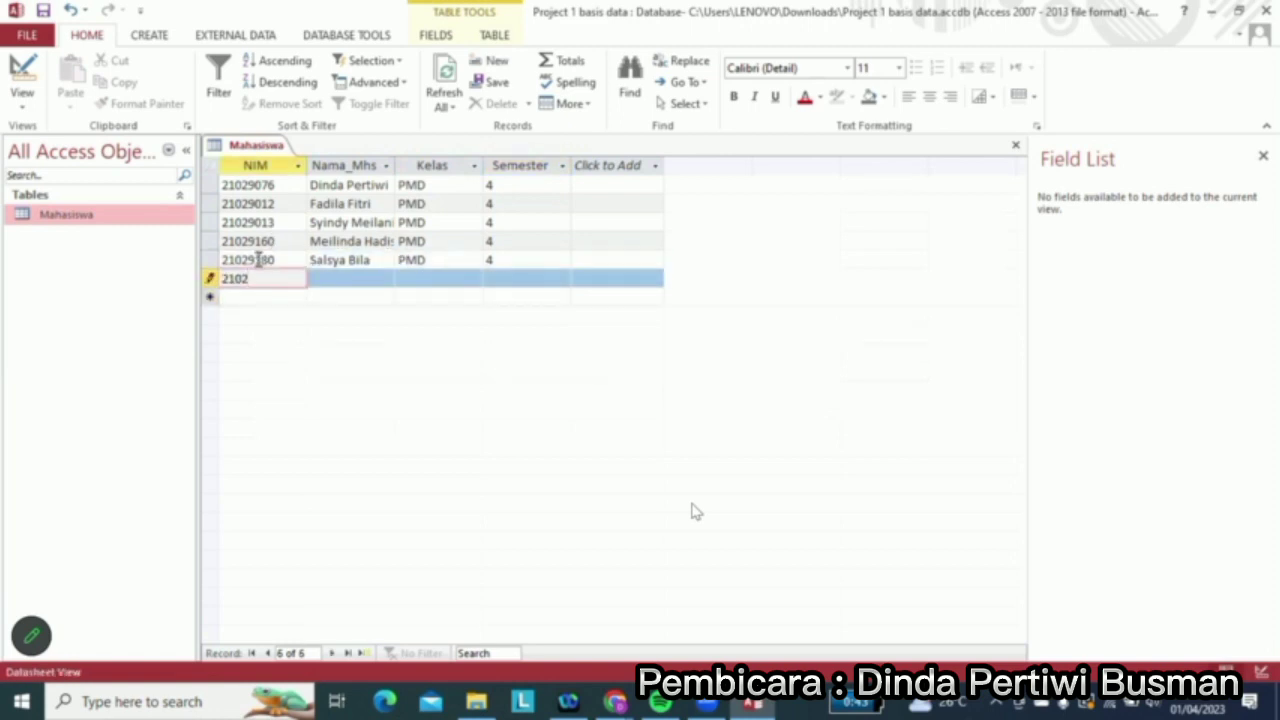
Add the sixth student's ID number and name, class PMD, semester 4
{"action": "key", "text": "Tab"}
{"action": "type", "text": "Nabilah"}
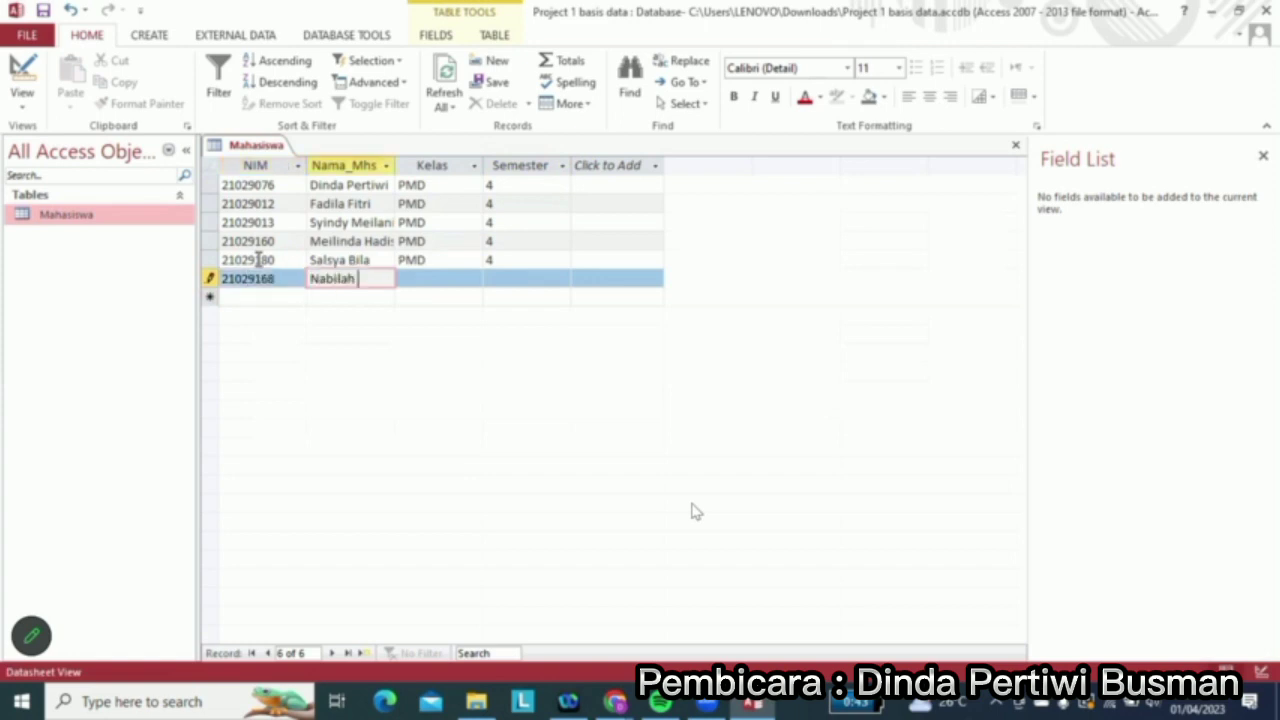
{"action": "key", "text": "Tab"}
{"action": "type", "text": "PMD"}
{"action": "key", "text": "Tab"}
{"action": "type", "text": "4"}
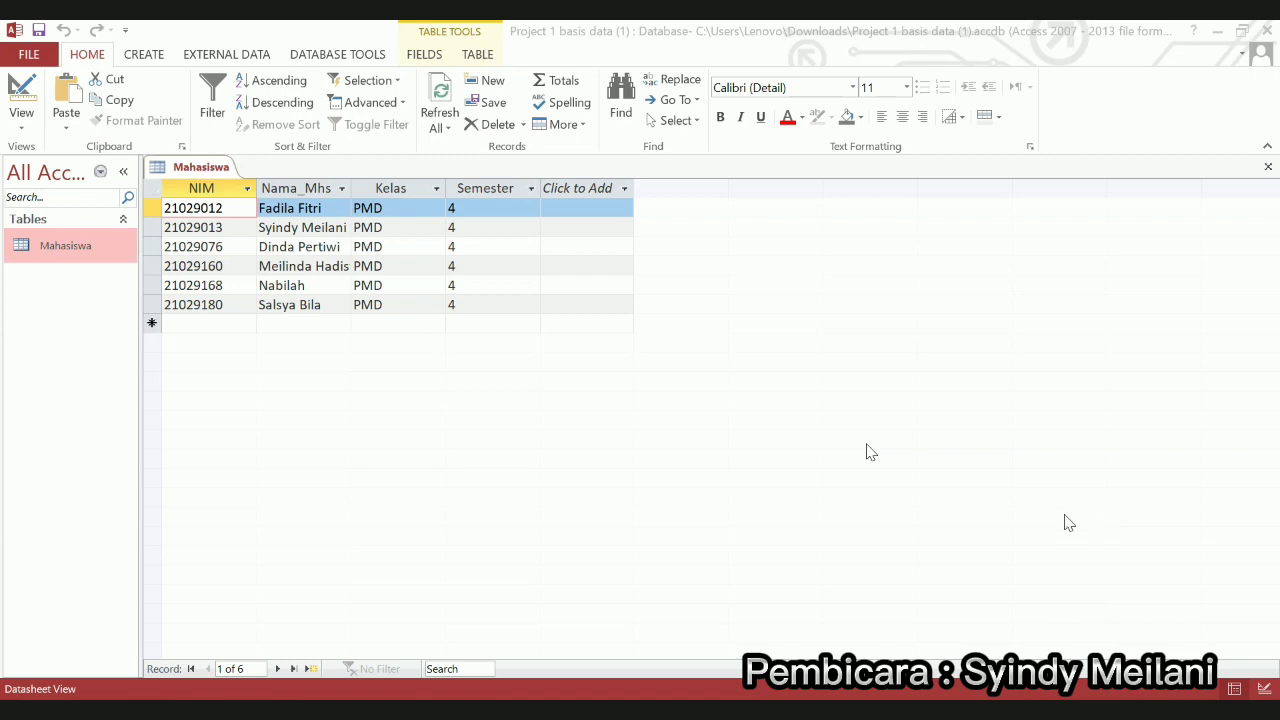
Create a new blank table from the CREATE ribbon and bring up its tab's context menu
{"action": "left_click", "coordinate": [52, 690]}
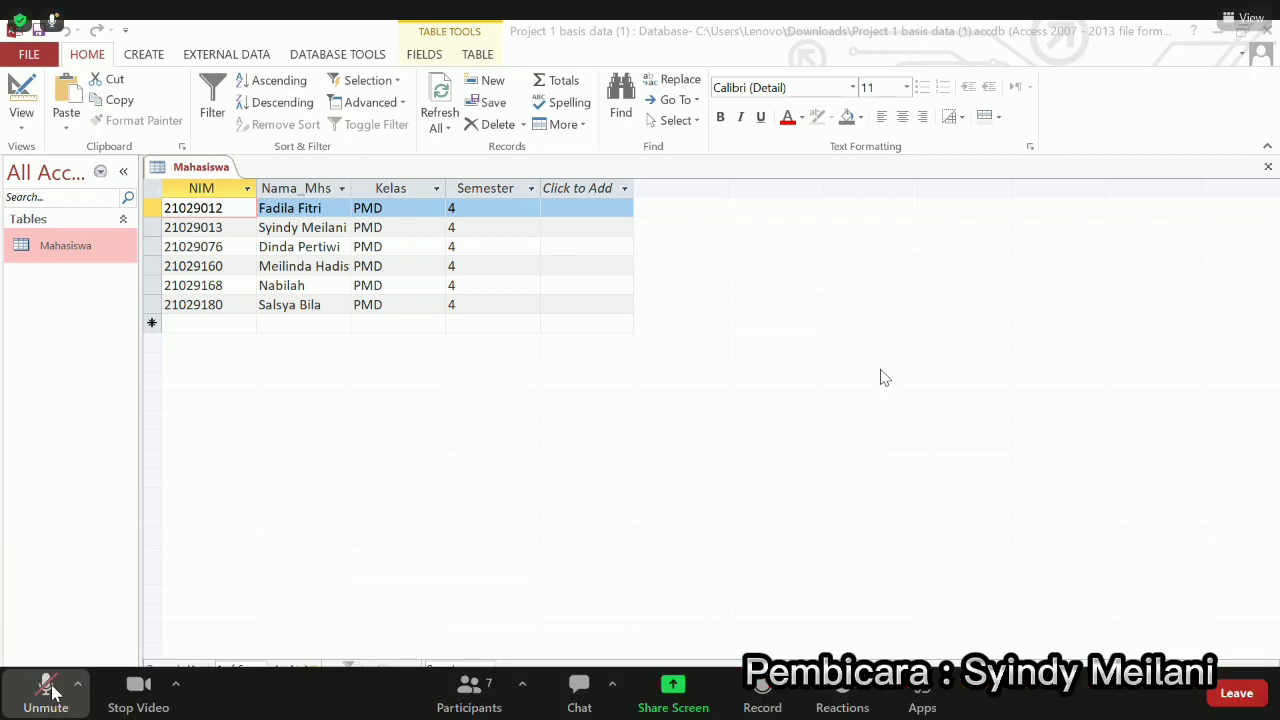
{"action": "left_click", "coordinate": [300, 590]}
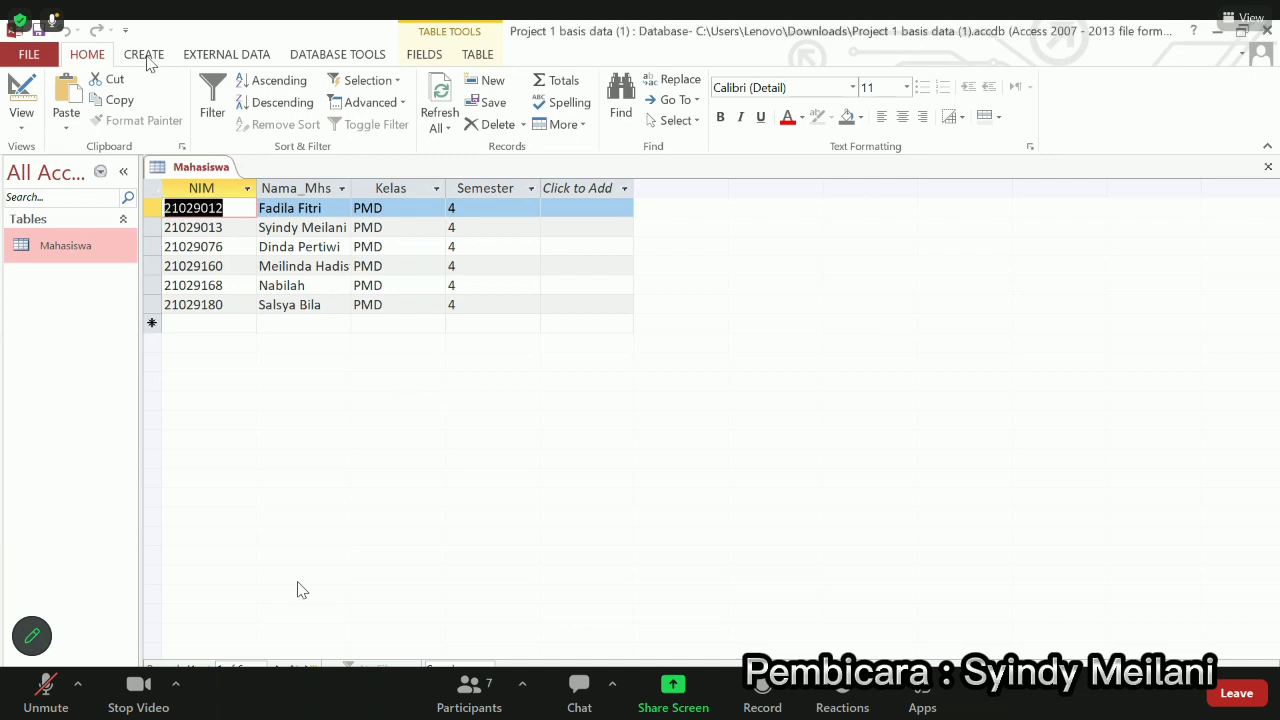
{"action": "left_click", "coordinate": [146, 57]}
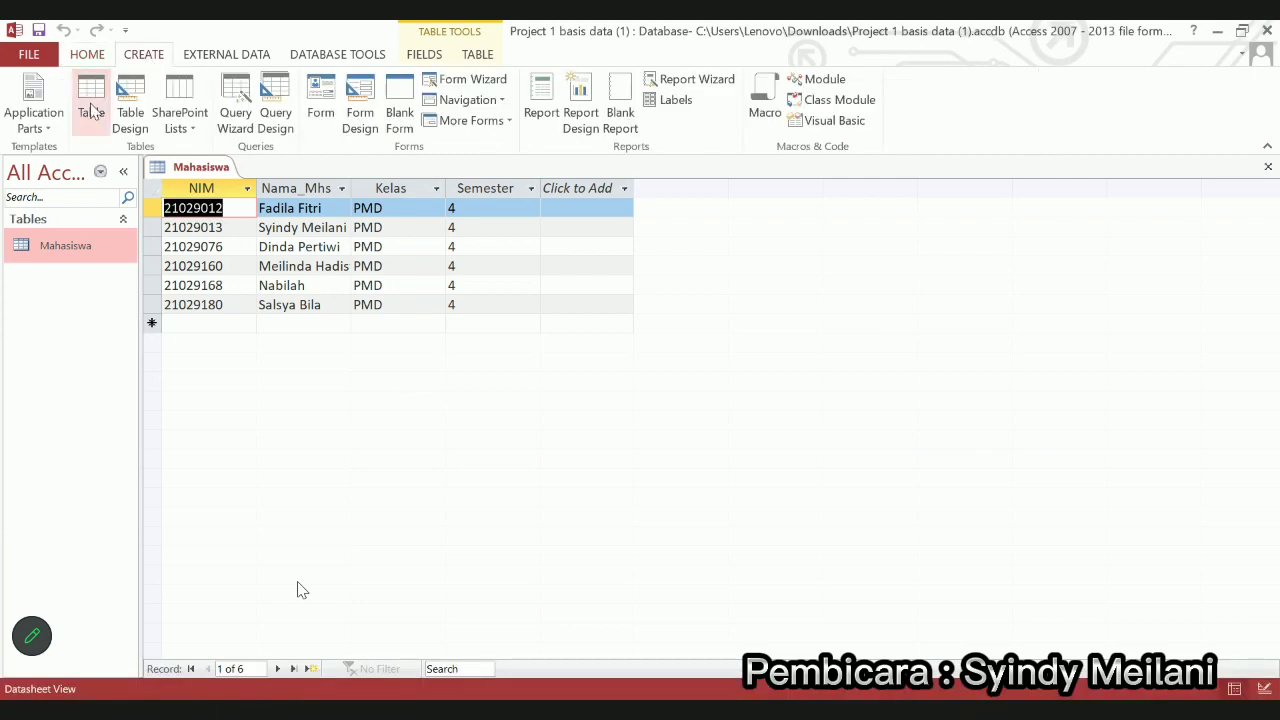
{"action": "left_click", "coordinate": [91, 110]}
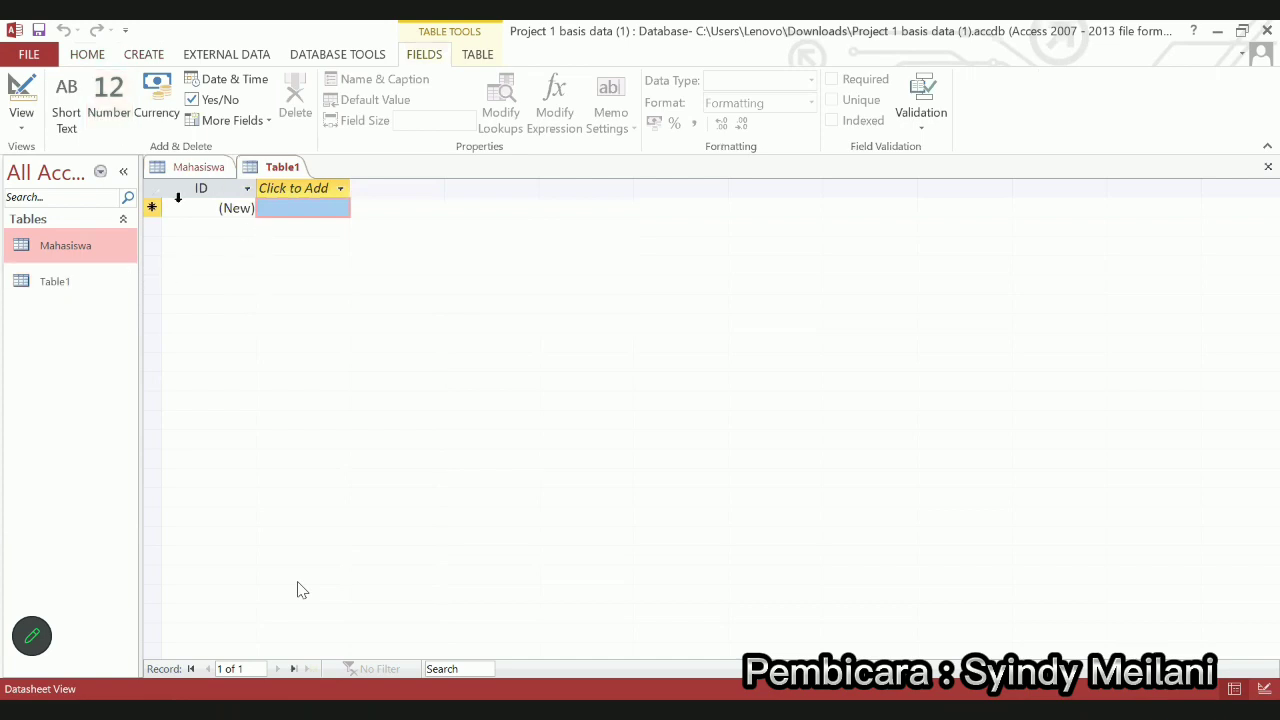
{"action": "right_click", "coordinate": [270, 172]}
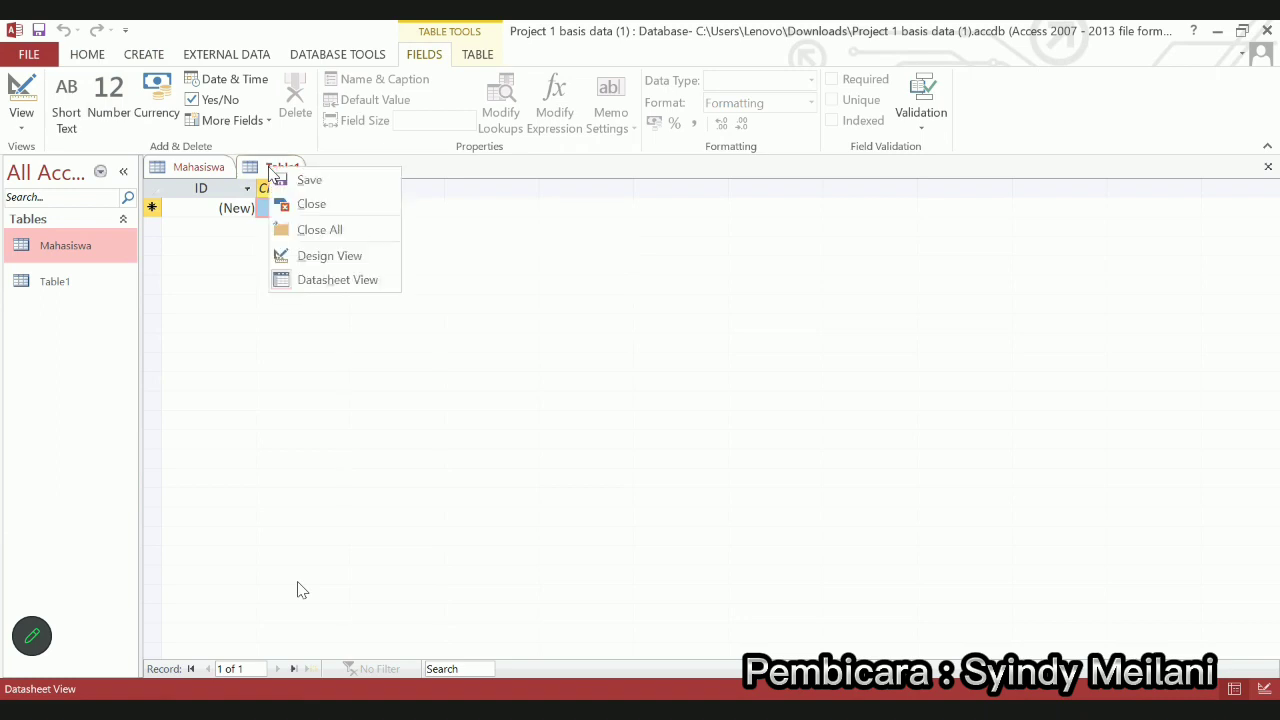
Save the new table as Nilai and switch it to Design View
{"action": "left_click", "coordinate": [327, 257]}
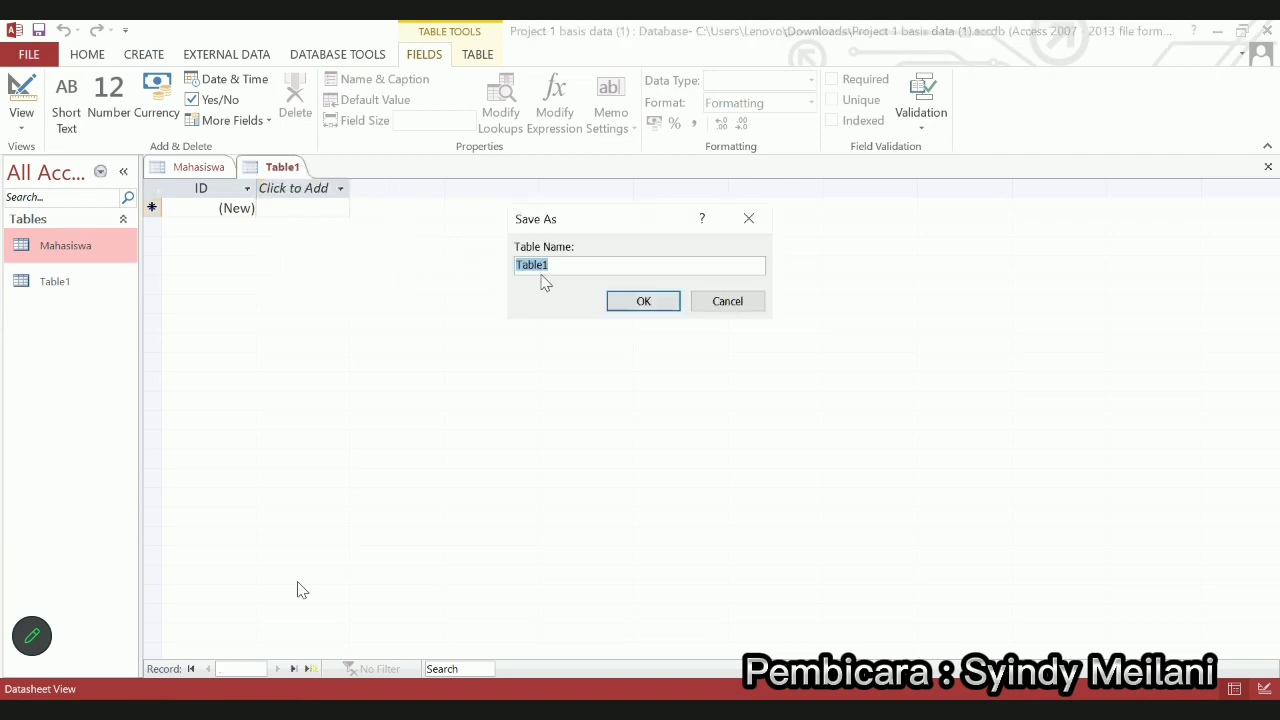
{"action": "type", "text": "Nilai"}
{"action": "key", "text": "Return"}
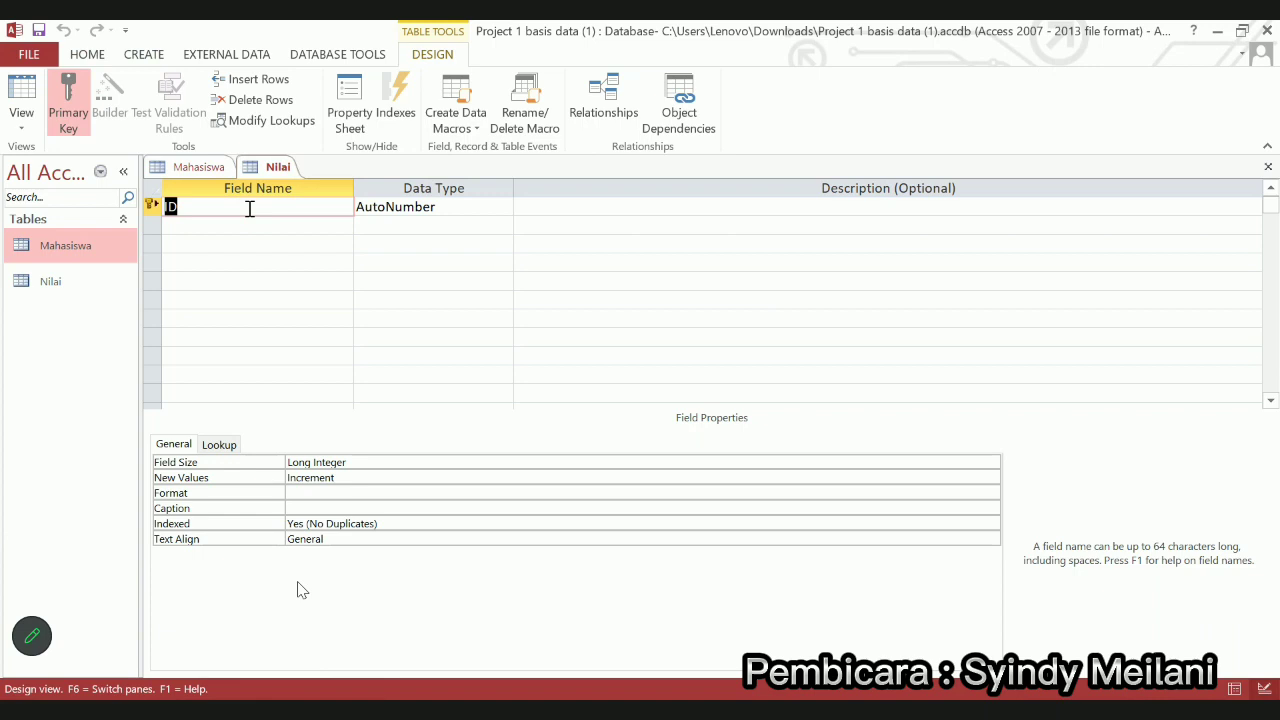
Rename the ID field to Nilai_Tugas
{"action": "key", "text": "Caps_Lock"}
{"action": "type", "text": "N"}
{"action": "key", "text": "Caps_Lock"}
{"action": "type", "text": "ilai_Tugas"}
Remove the primary key from Nilai_Tugas and add fields Nilai_UTS and Nilai_UAS
{"action": "right_click", "coordinate": [152, 207]}
{"action": "left_click", "coordinate": [185, 220]}
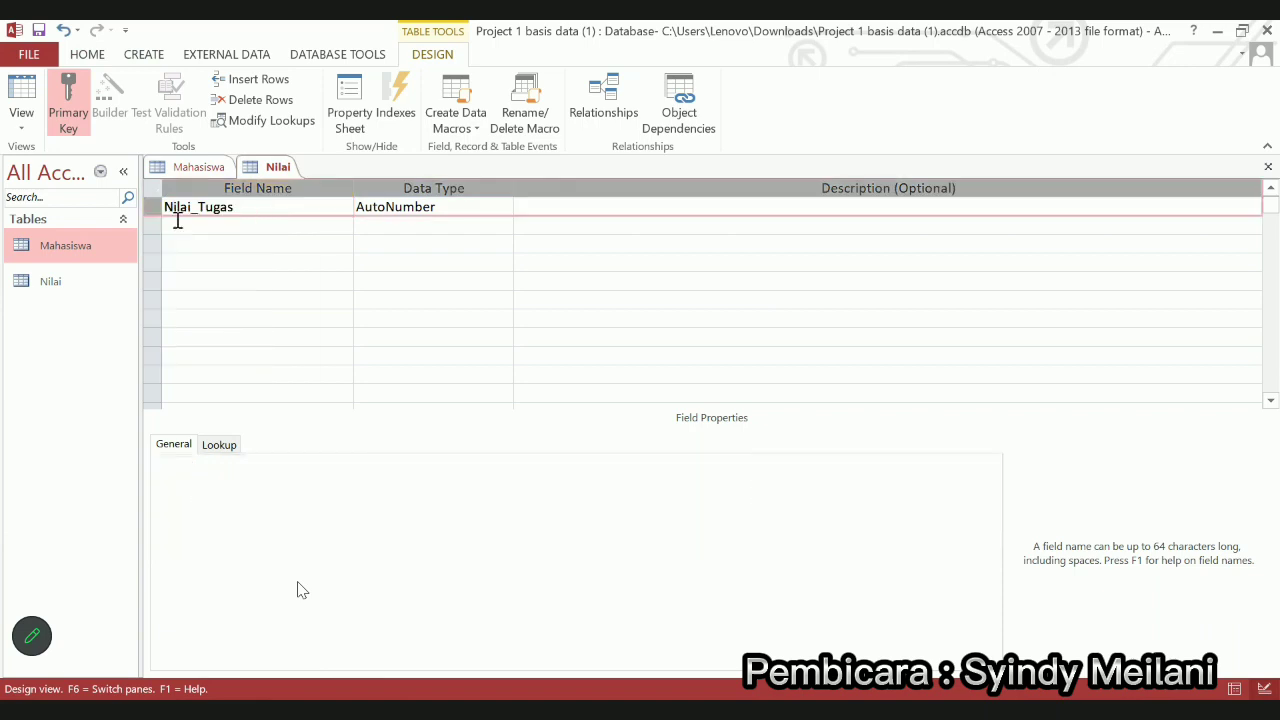
{"action": "left_click", "coordinate": [201, 221]}
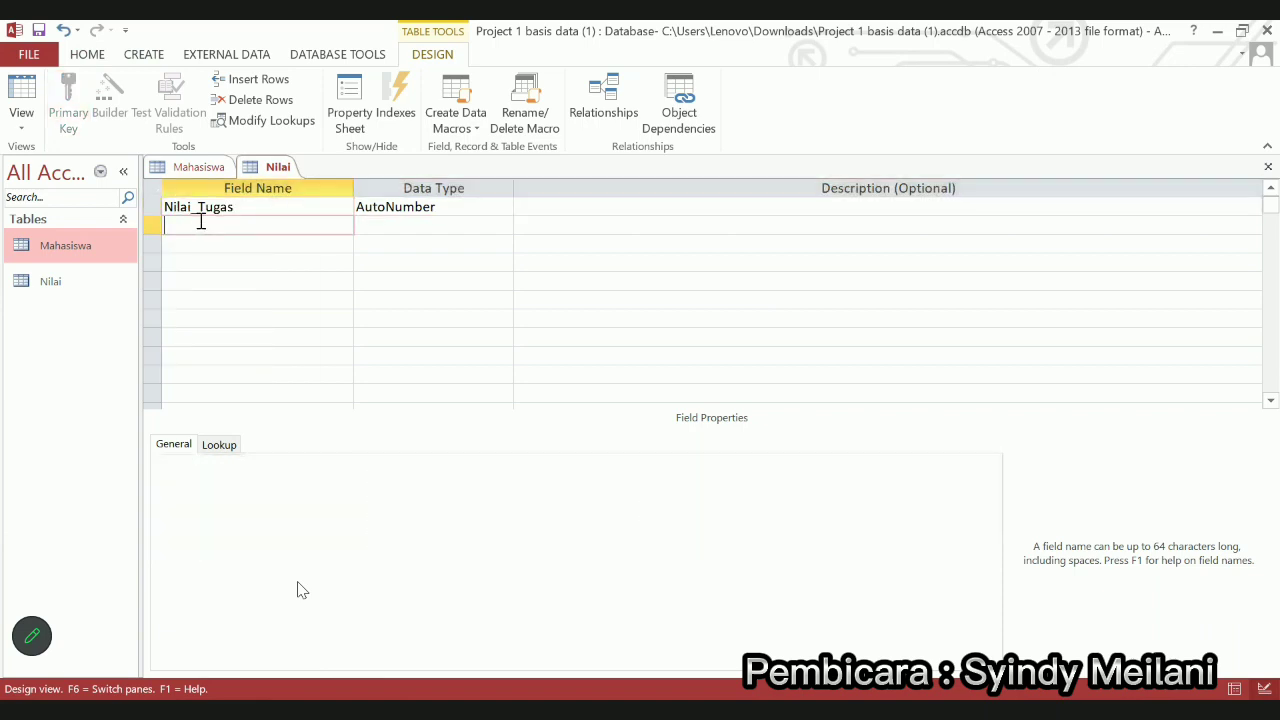
{"action": "type", "text": "Nilai_Uts"}
{"action": "left_click", "coordinate": [218, 247]}
{"action": "key", "text": "Caps_Lock"}
{"action": "type", "text": "Nilai_"}
{"action": "key", "text": "Caps_Lock"}
{"action": "type", "text": "UAS"}
{"action": "left_click", "coordinate": [223, 226]}
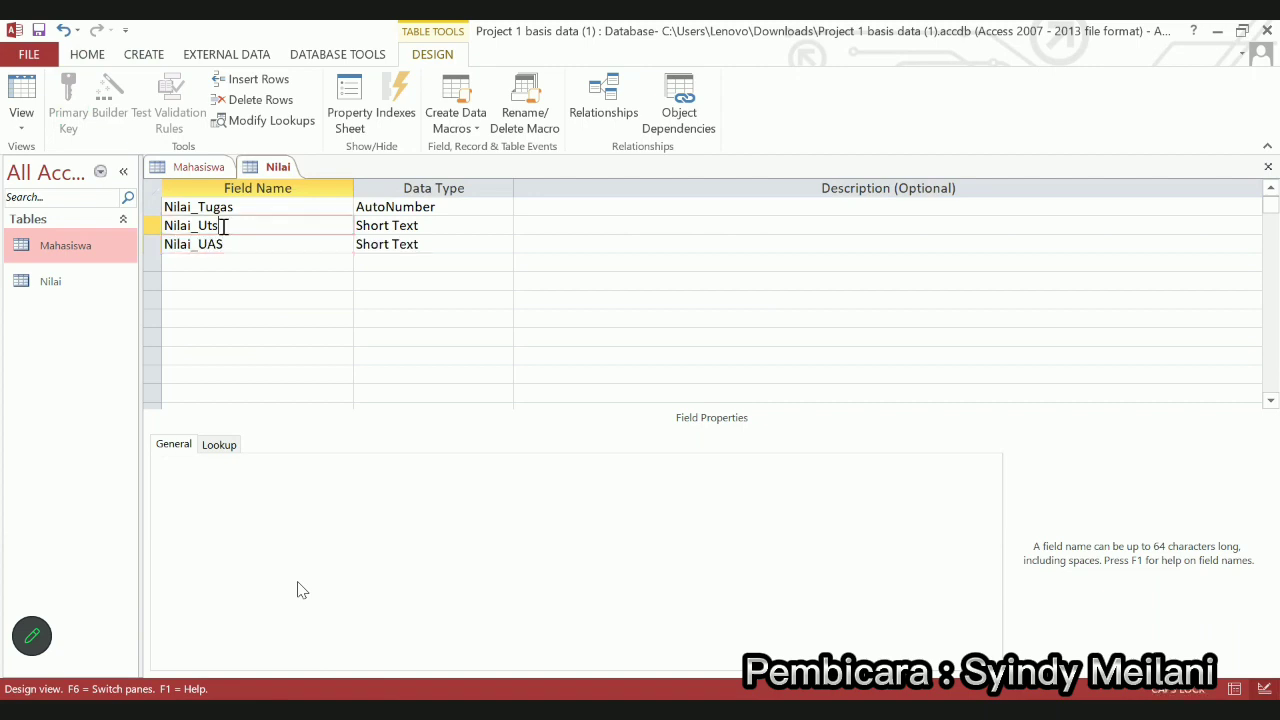
{"action": "key", "text": "BackSpace"}
{"action": "key", "text": "BackSpace"}
{"action": "type", "text": "TS"}
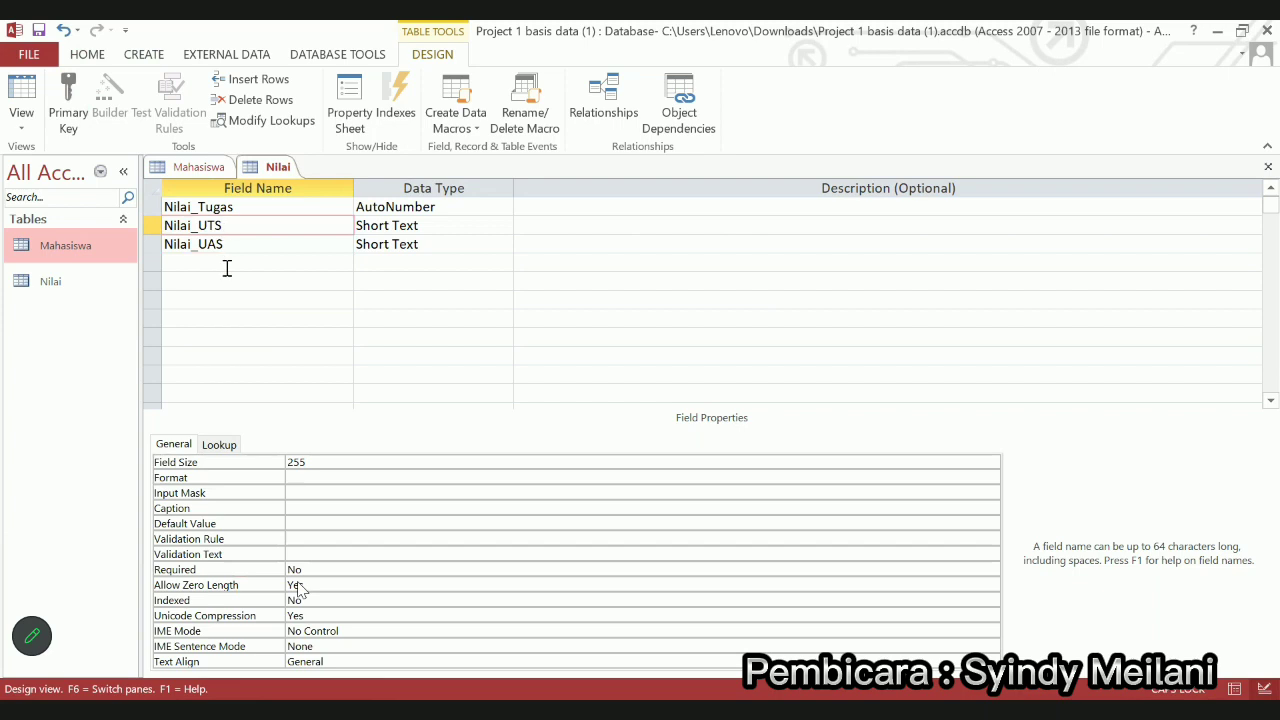
Add the Nilai_Lainnya and Nilai_Akhir fields below Nilai_UAS
{"action": "left_click", "coordinate": [227, 268]}
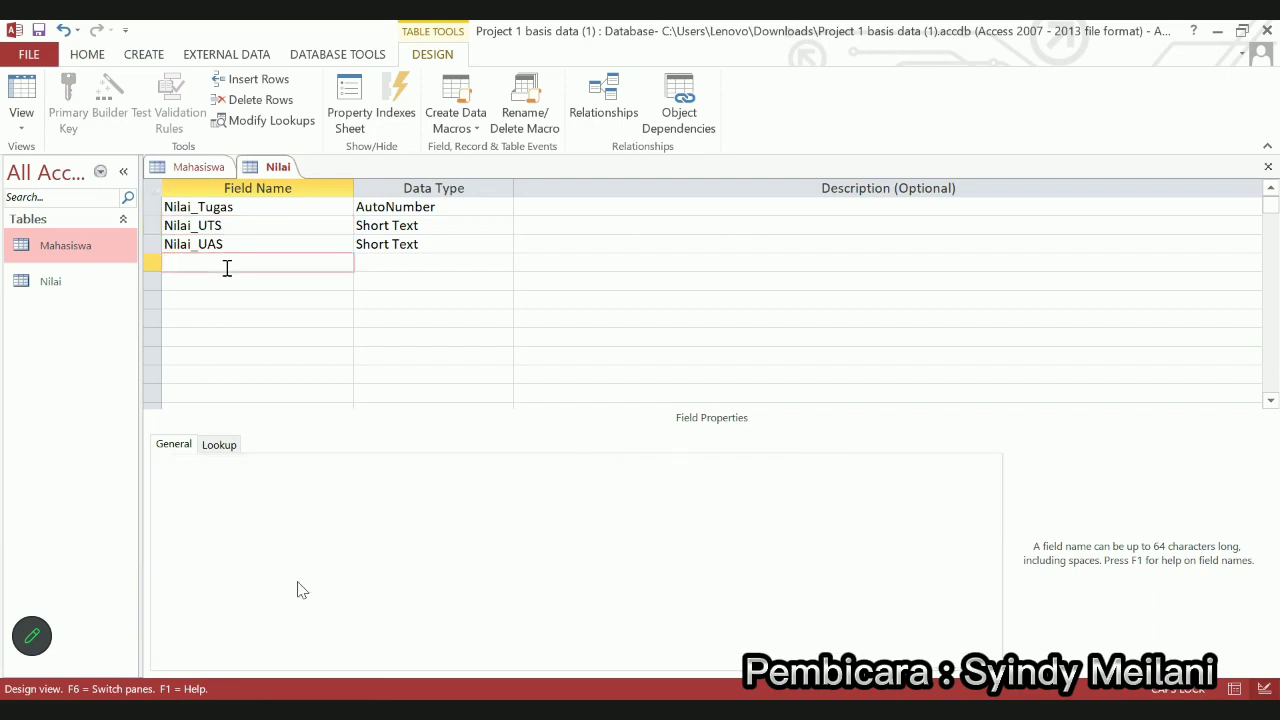
{"action": "key", "text": "Caps_Lock"}
{"action": "type", "text": "Nilai_Lainnya"}
{"action": "left_click", "coordinate": [226, 280]}
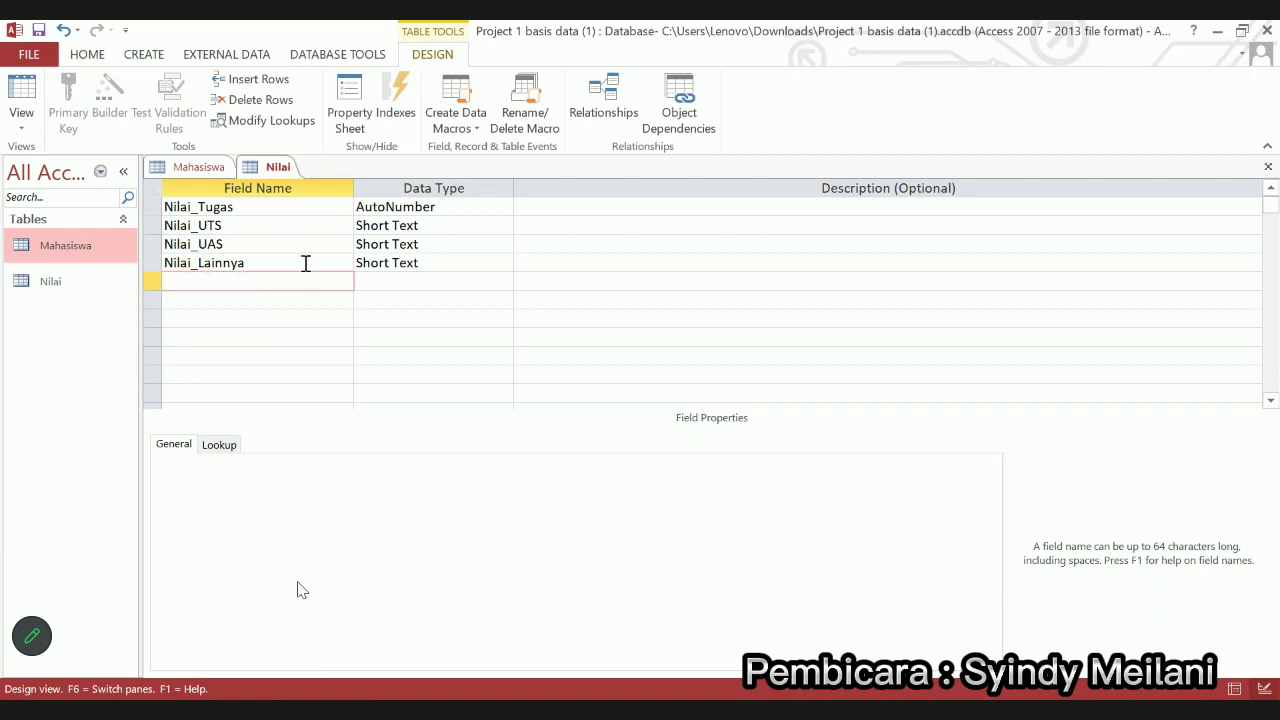
{"action": "type", "text": "Nilai_Akhir"}
{"action": "left_click", "coordinate": [305, 300]}
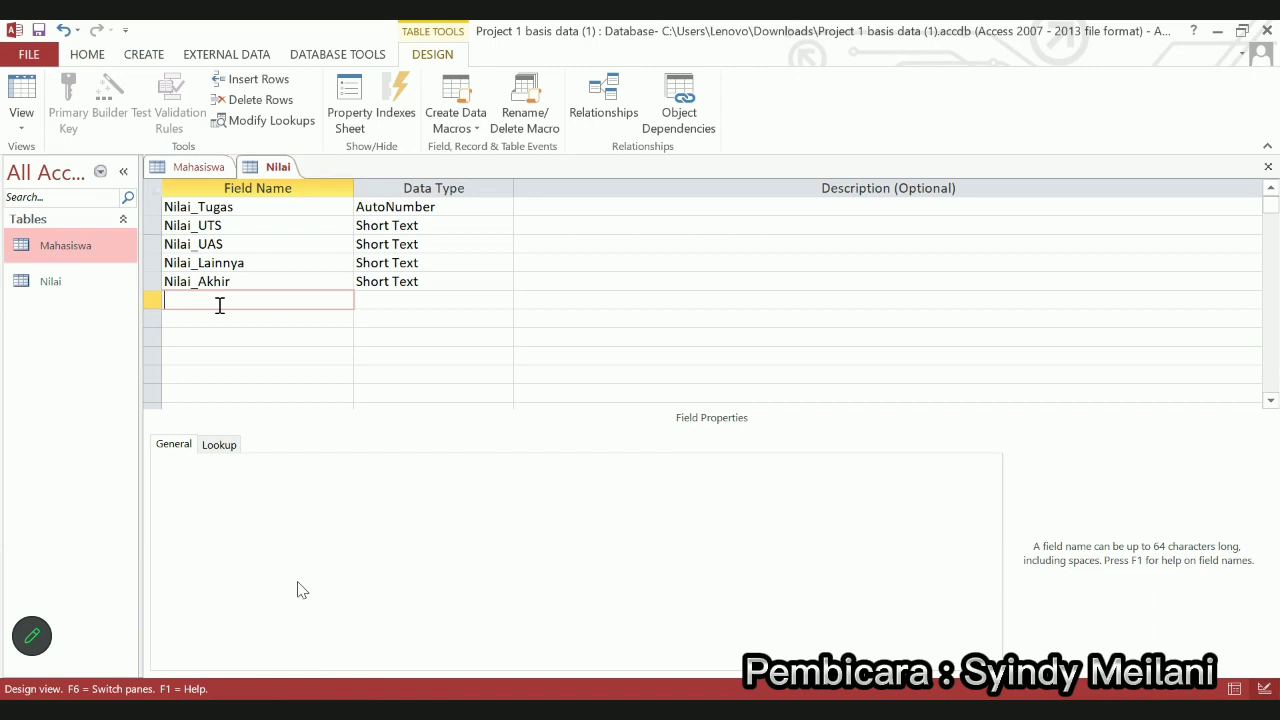
{"action": "type", "text": "@"}
{"action": "key", "text": "Caps_Lock"}
{"action": "type", "text": "NIM"}
{"action": "left_click", "coordinate": [247, 317]}
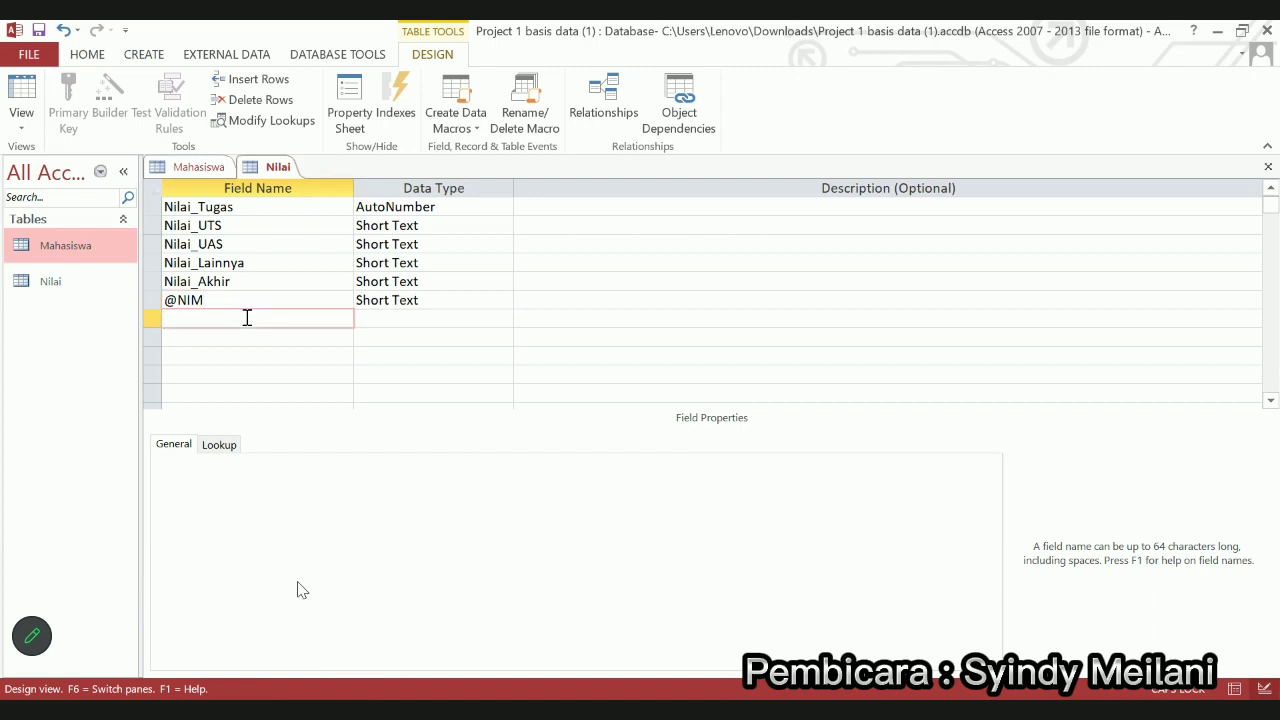
{"action": "key", "text": "Caps_Lock"}
{"action": "type", "text": "@NI"}
{"action": "key", "text": "Caps_Lock"}
{"action": "key", "text": "BackSpace"}
{"action": "key", "text": "BackSpace"}
{"action": "type", "text": "K"}
{"action": "key", "text": "Caps_Lock"}
{"action": "type", "text": "ode_"}
{"action": "key", "text": "Caps_Lock"}
{"action": "type", "text": "MK"}
{"action": "key", "text": "Caps_Lock"}
{"action": "left_click", "coordinate": [470, 206]}
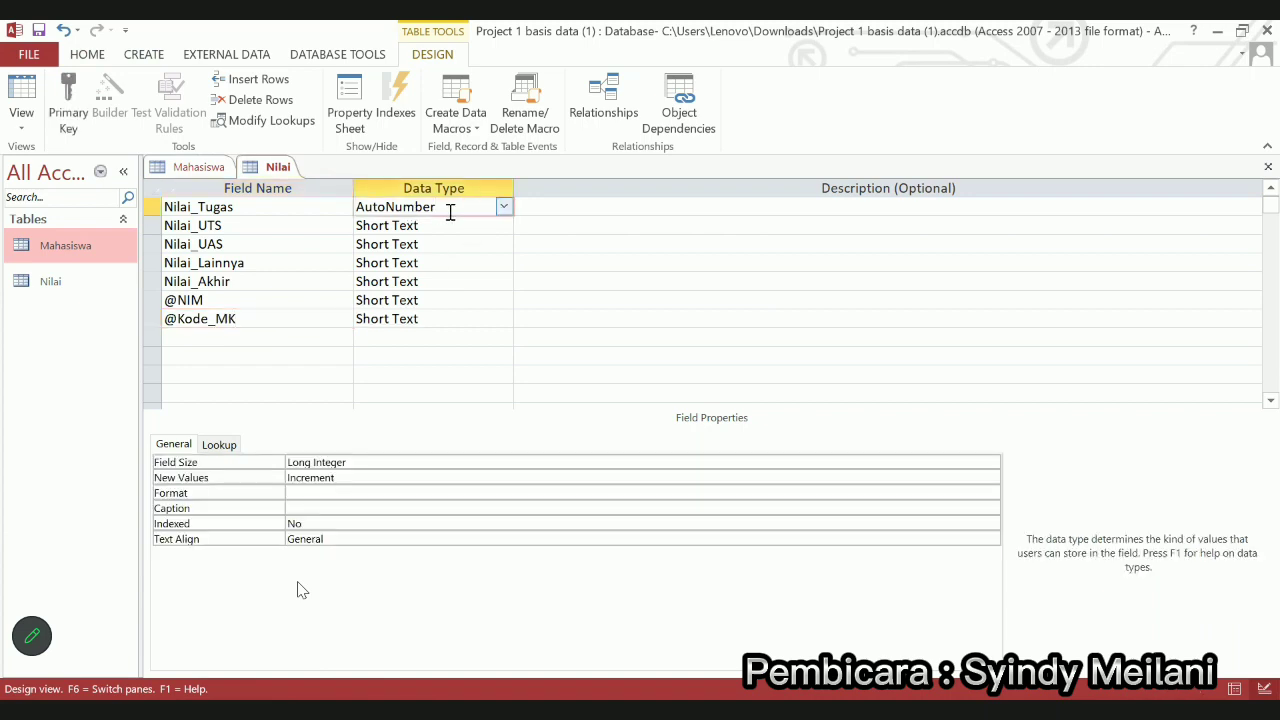
Make Nilai_Tugas Short Text and set Nilai_Tugas and Nilai_UTS field sizes to 2
{"action": "left_click", "coordinate": [504, 206]}
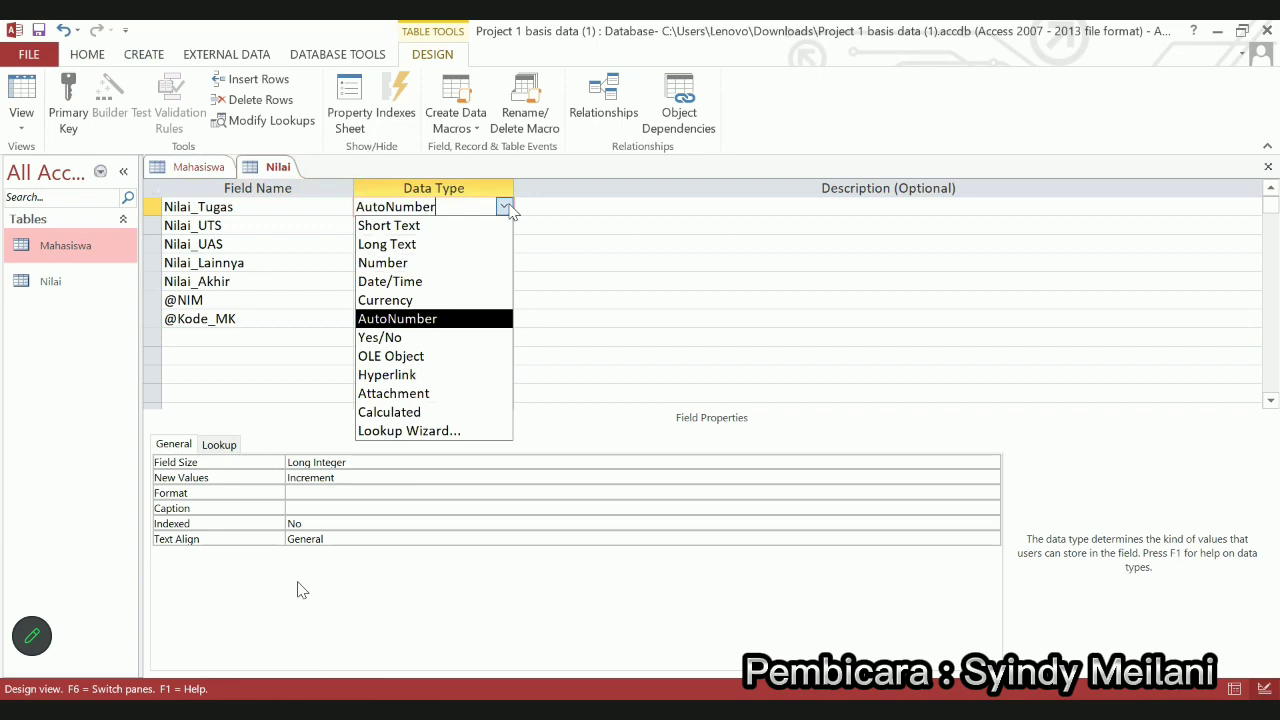
{"action": "left_click", "coordinate": [423, 229]}
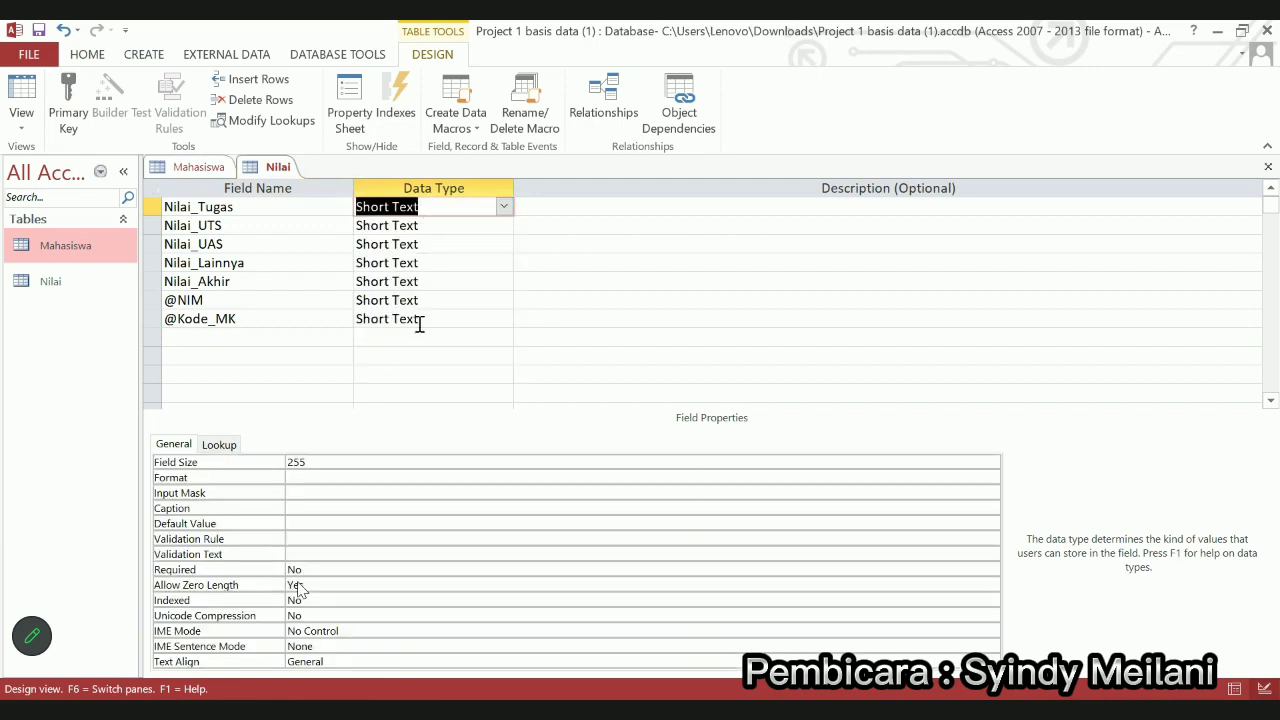
{"action": "left_click", "coordinate": [322, 465]}
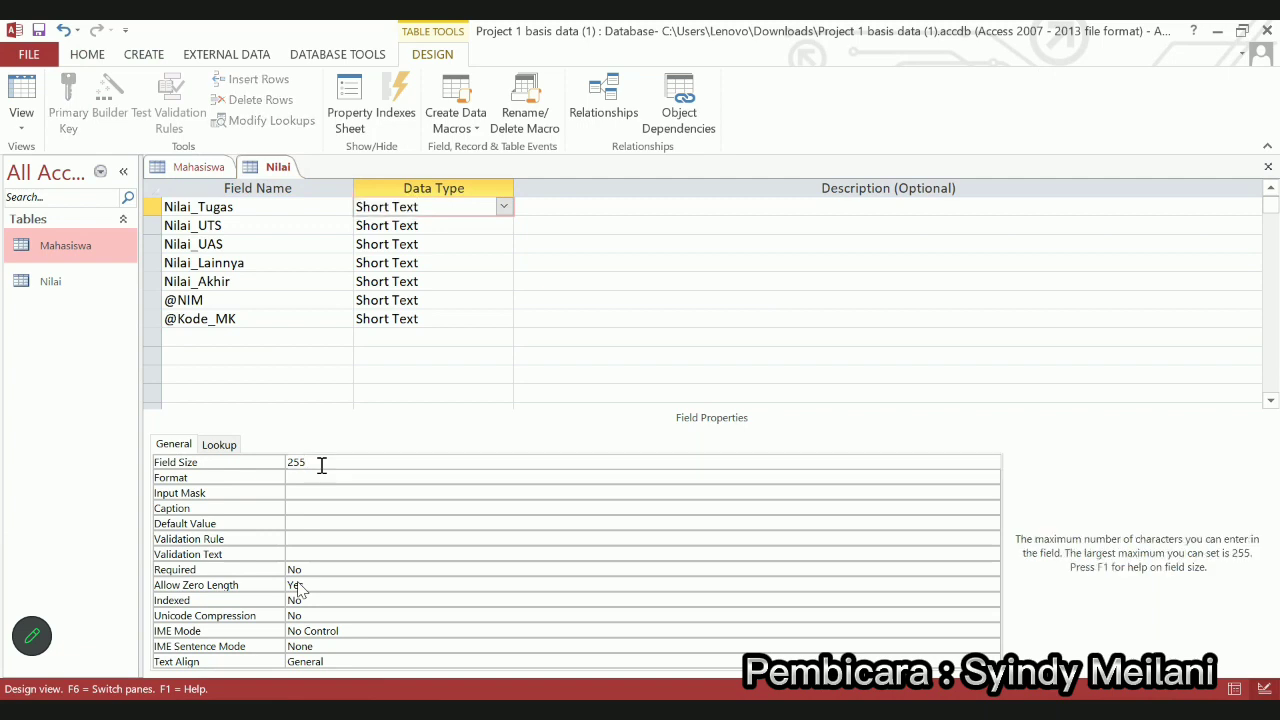
{"action": "key", "text": "BackSpace"}
{"action": "key", "text": "BackSpace"}
{"action": "left_click", "coordinate": [440, 229]}
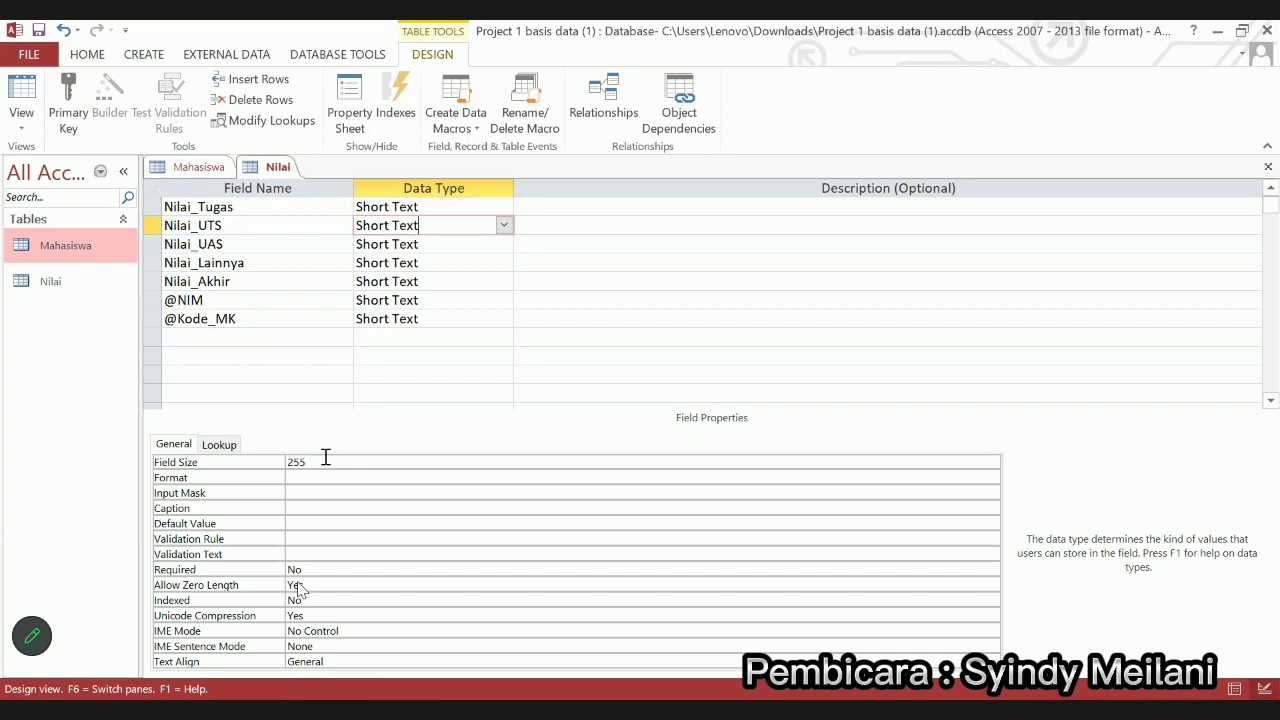
{"action": "left_click", "coordinate": [324, 459]}
{"action": "key", "text": "BackSpace"}
{"action": "key", "text": "BackSpace"}
{"action": "left_click", "coordinate": [397, 233]}
Set the field size to 2 for Nilai_UAS, Nilai_Lainnya and Nilai_Akhir
{"action": "left_click", "coordinate": [397, 240]}
{"action": "left_click", "coordinate": [324, 460]}
{"action": "key", "text": "BackSpace"}
{"action": "key", "text": "BackSpace"}
{"action": "left_click", "coordinate": [428, 262]}
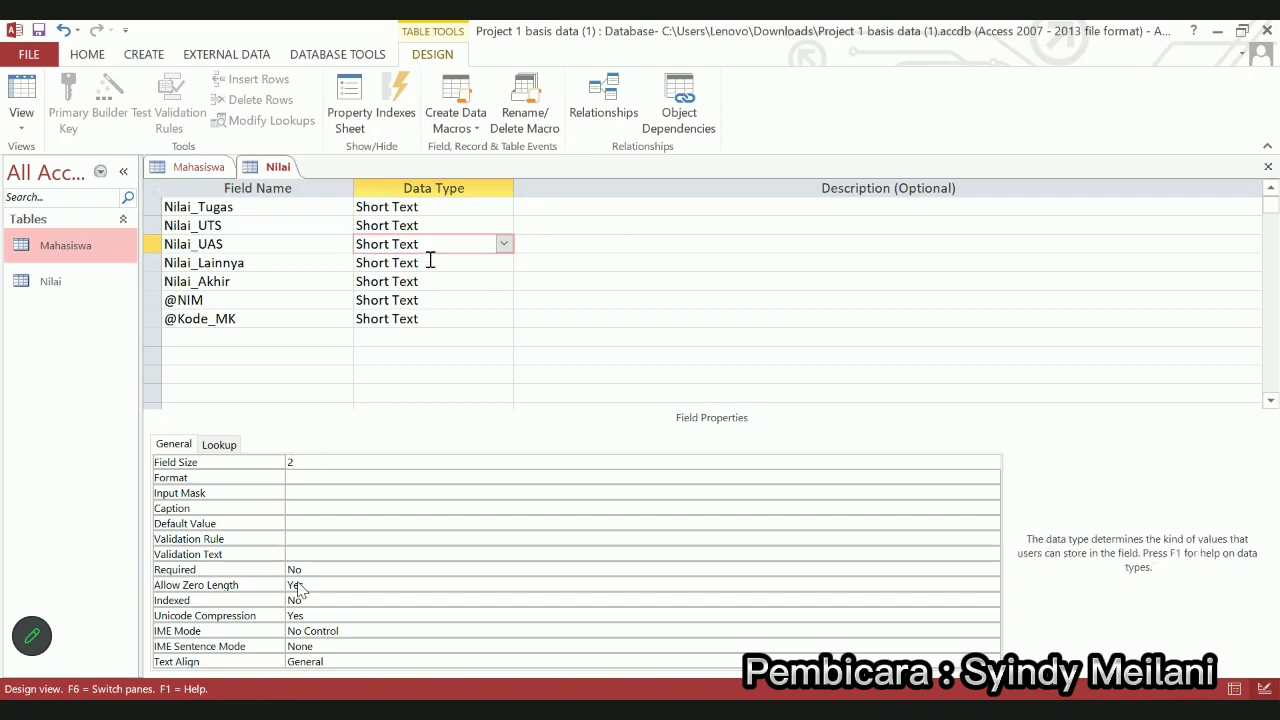
{"action": "left_click", "coordinate": [321, 473]}
{"action": "left_click", "coordinate": [314, 462]}
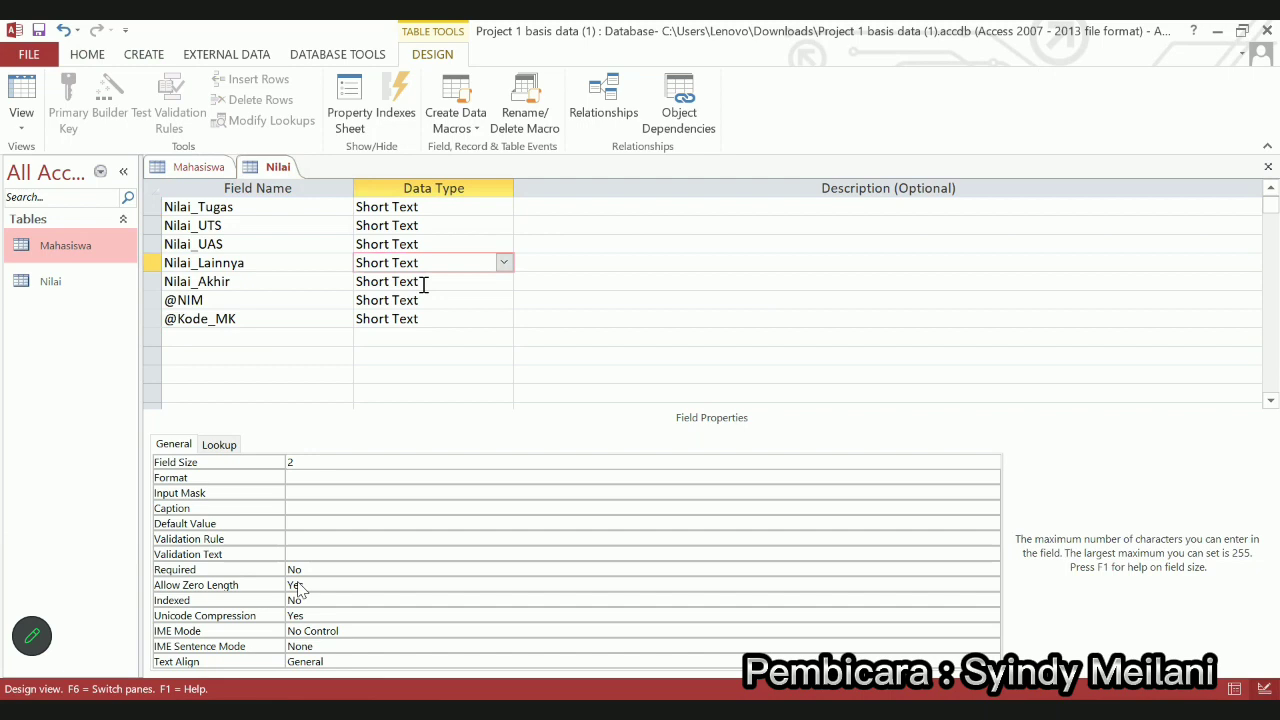
{"action": "left_click", "coordinate": [423, 281]}
{"action": "left_click", "coordinate": [314, 462]}
{"action": "key", "text": "BackSpace"}
{"action": "key", "text": "BackSpace"}
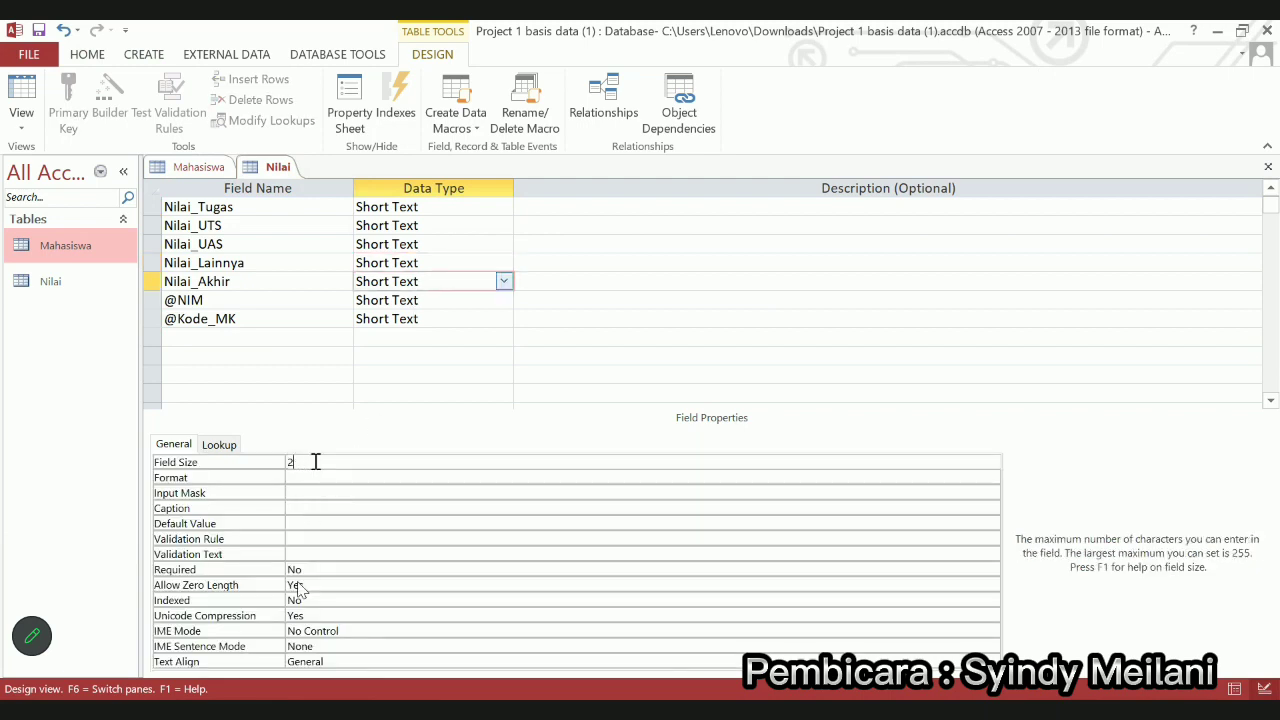
{"action": "left_click", "coordinate": [429, 299]}
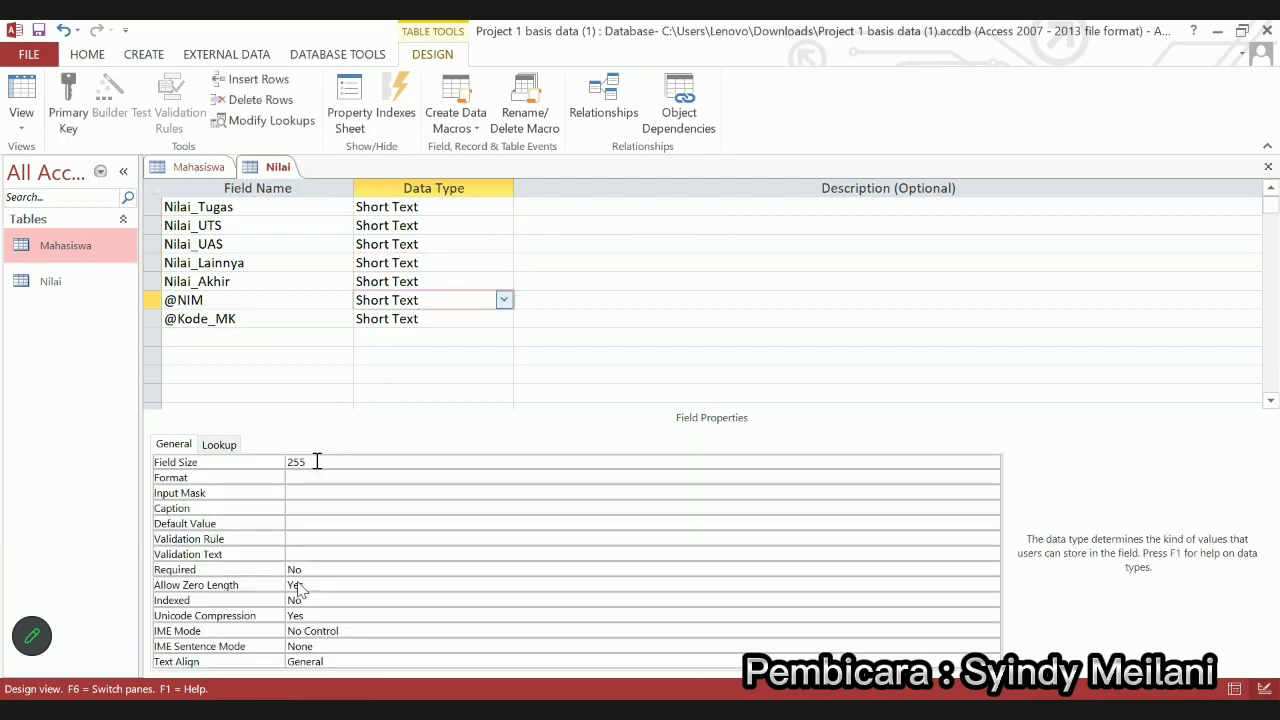
{"action": "left_click", "coordinate": [316, 461]}
{"action": "key", "text": "BackSpace"}
{"action": "key", "text": "BackSpace"}
{"action": "key", "text": "BackSpace"}
{"action": "type", "text": "8"}
{"action": "left_click", "coordinate": [414, 319]}
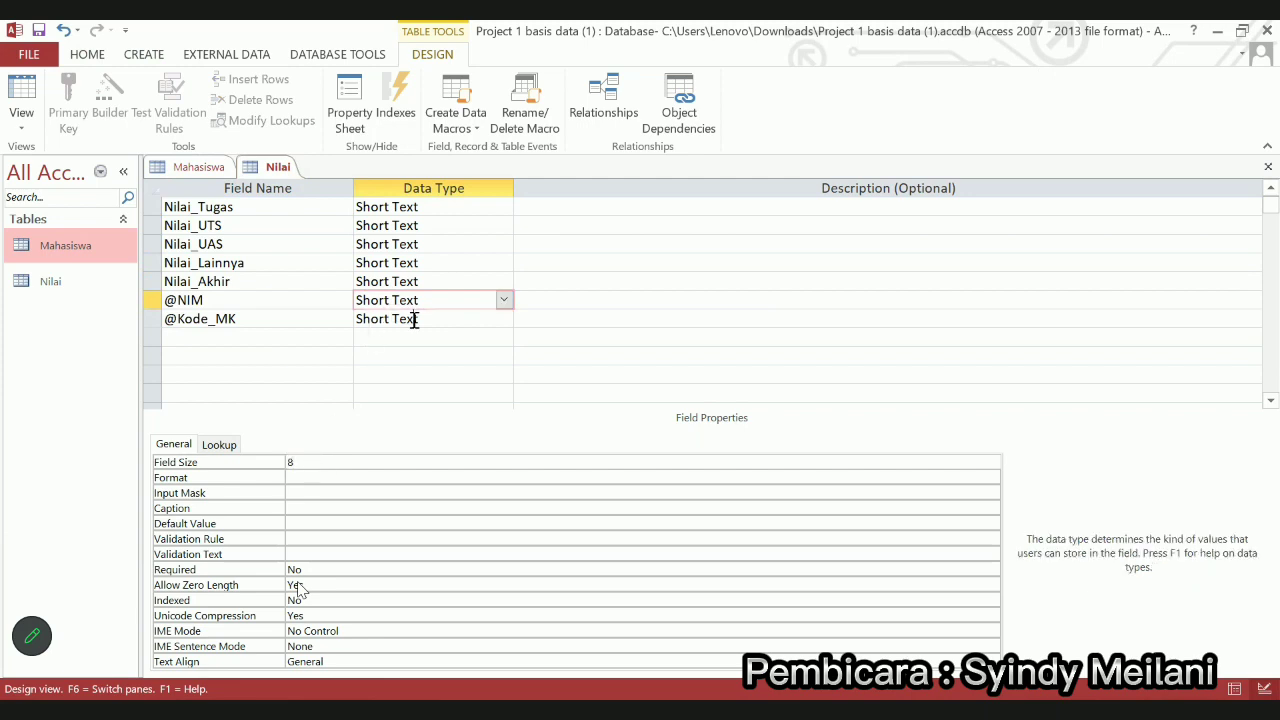
{"action": "left_click", "coordinate": [338, 461]}
{"action": "key", "text": "BackSpace"}
{"action": "key", "text": "BackSpace"}
{"action": "key", "text": "BackSpace"}
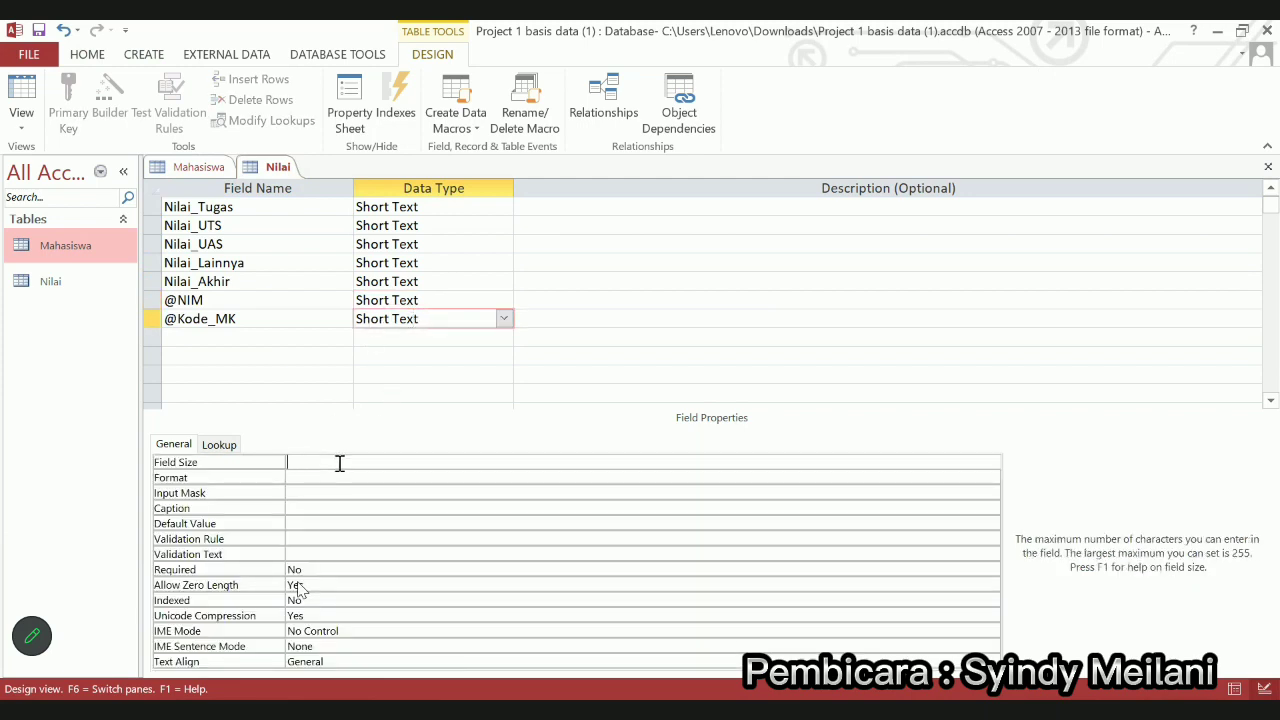
{"action": "type", "text": "12"}
{"action": "left_click", "coordinate": [105, 288]}
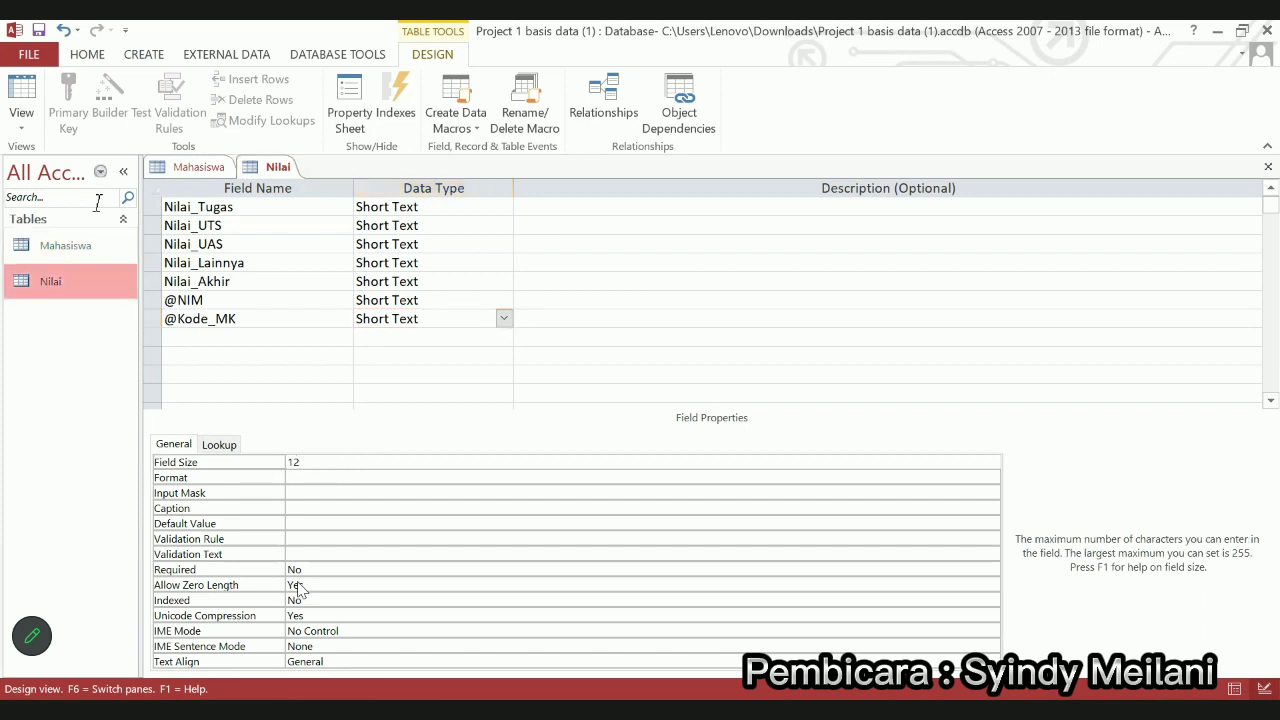
{"action": "left_click", "coordinate": [38, 31]}
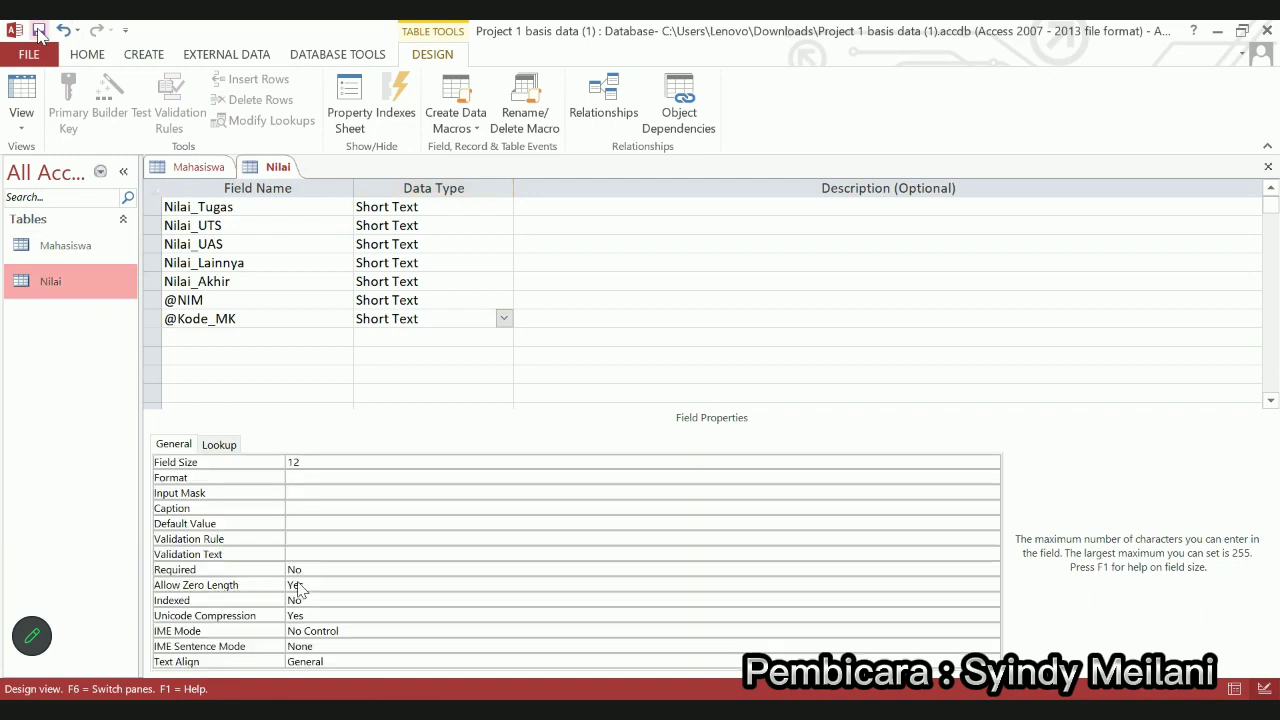
Open the Nilai datasheet and enter first-record grades 80, 70, 78, 85, 75
{"action": "double_click", "coordinate": [68, 290]}
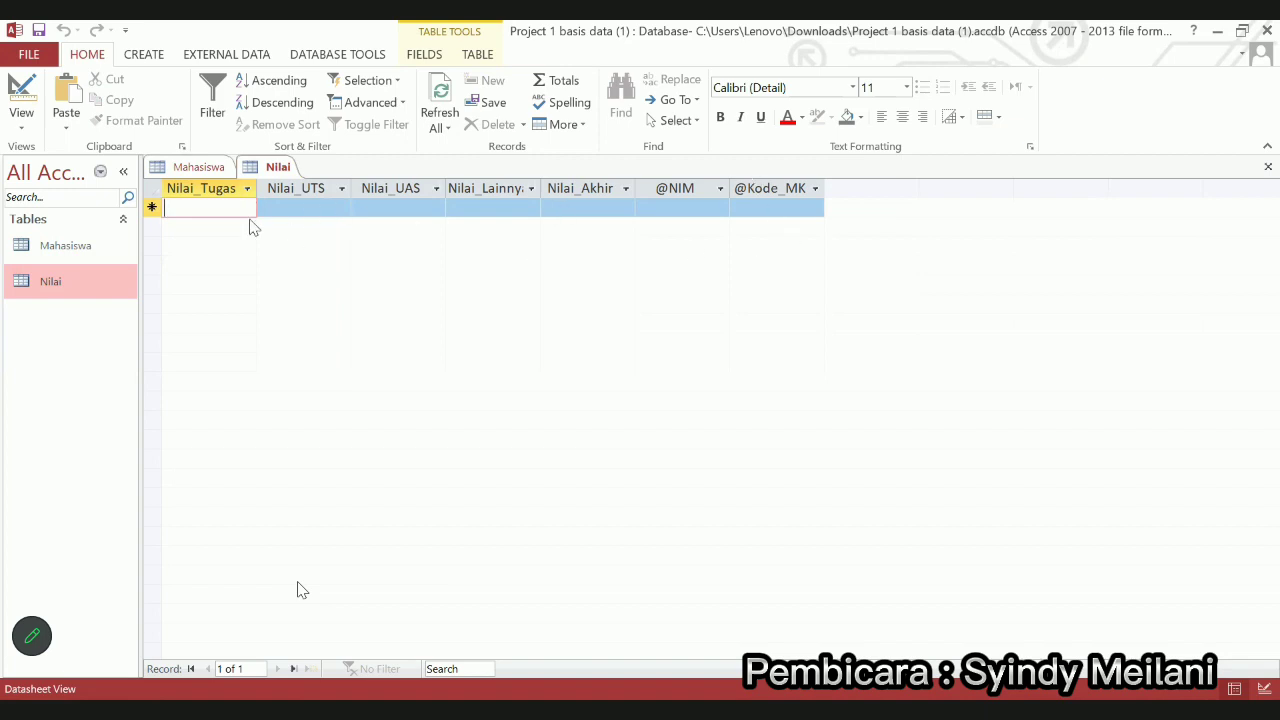
{"action": "type", "text": "0"}
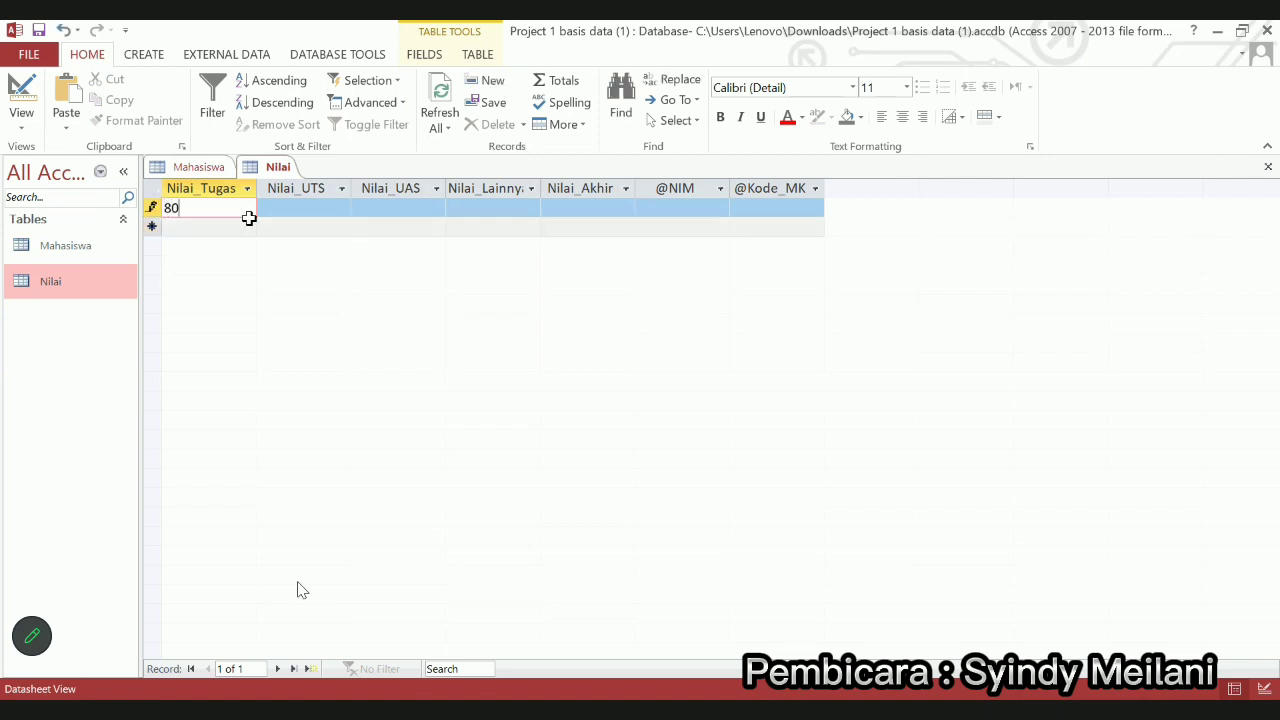
{"action": "left_click", "coordinate": [298, 208]}
{"action": "type", "text": "70"}
{"action": "left_click", "coordinate": [396, 208]}
{"action": "type", "text": "78"}
{"action": "left_click", "coordinate": [510, 214]}
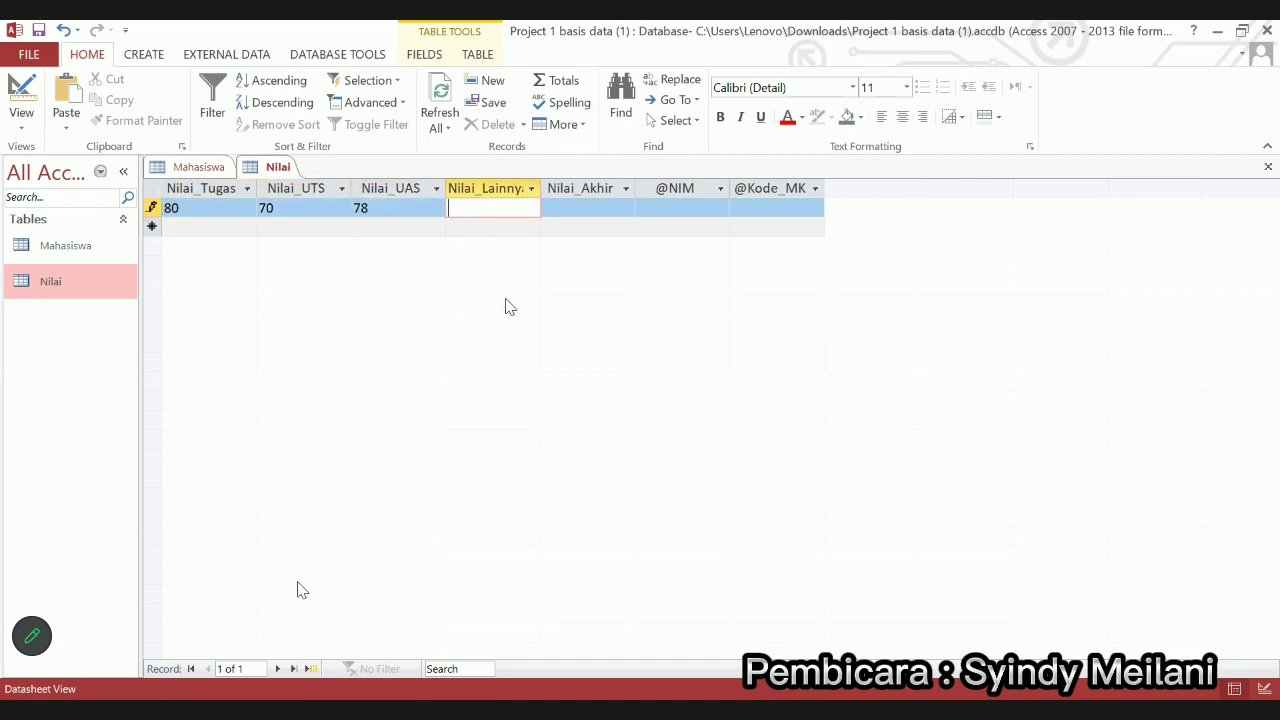
{"action": "type", "text": "85"}
{"action": "left_click", "coordinate": [591, 211]}
{"action": "type", "text": "75"}
{"action": "left_click", "coordinate": [702, 210]}
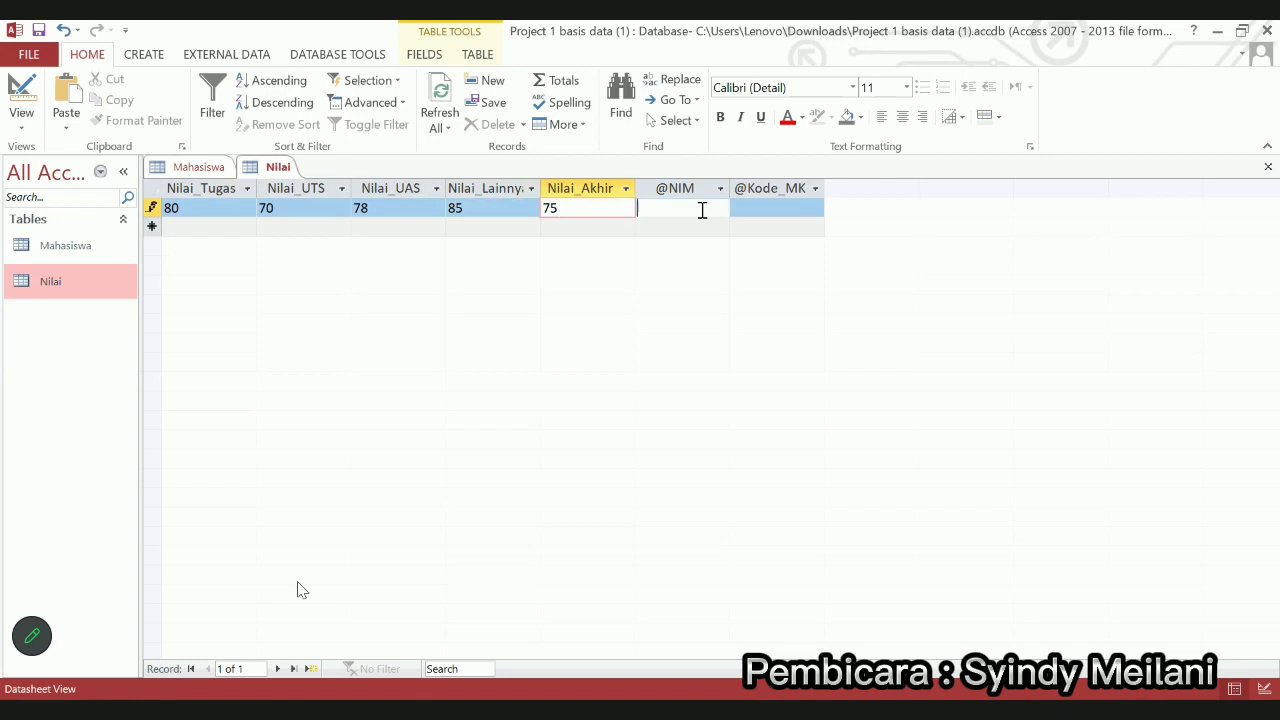
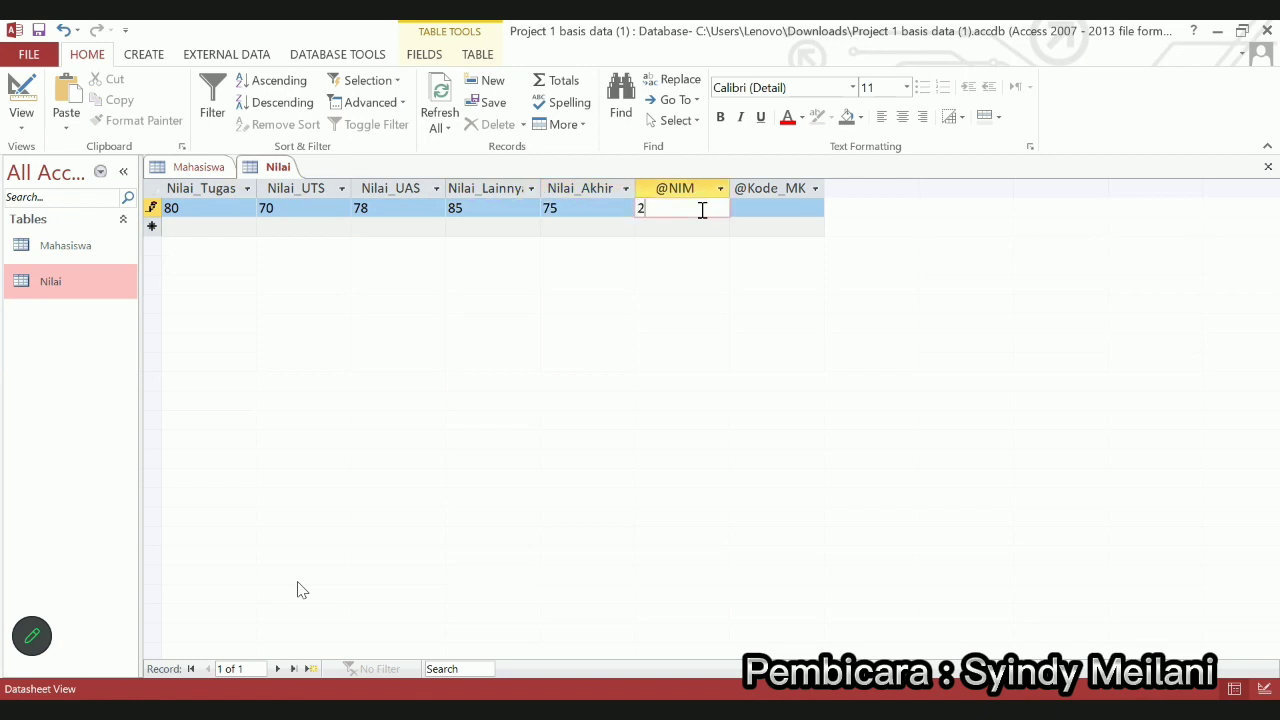
{"action": "left_click", "coordinate": [773, 206]}
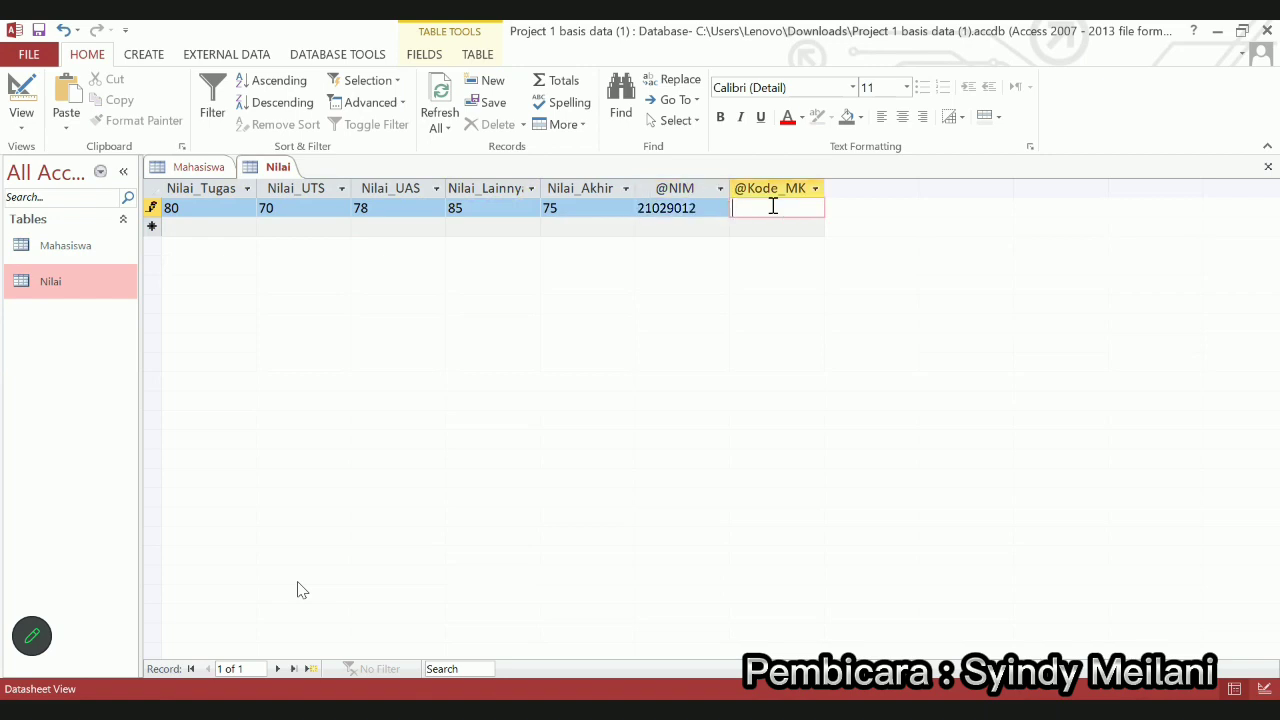
Start a new record with grades 75, 65, 70, 80 and 85
{"action": "key", "text": "Tab"}
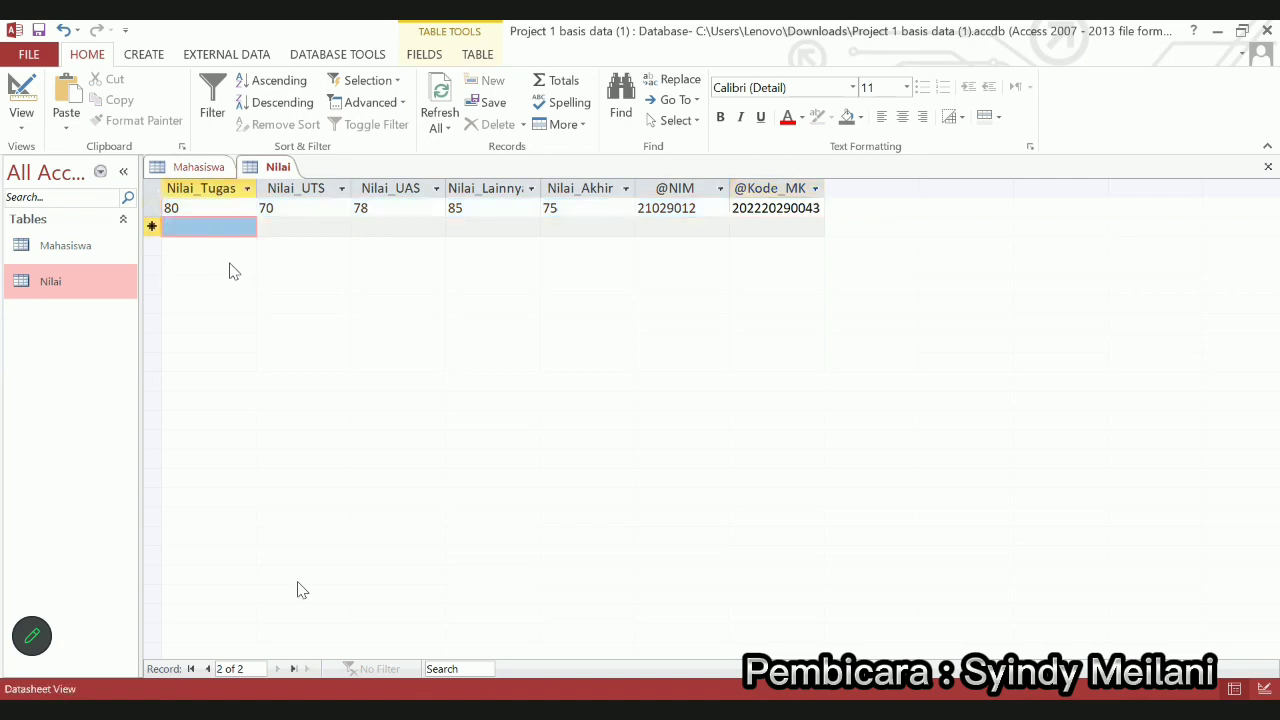
{"action": "type", "text": "75"}
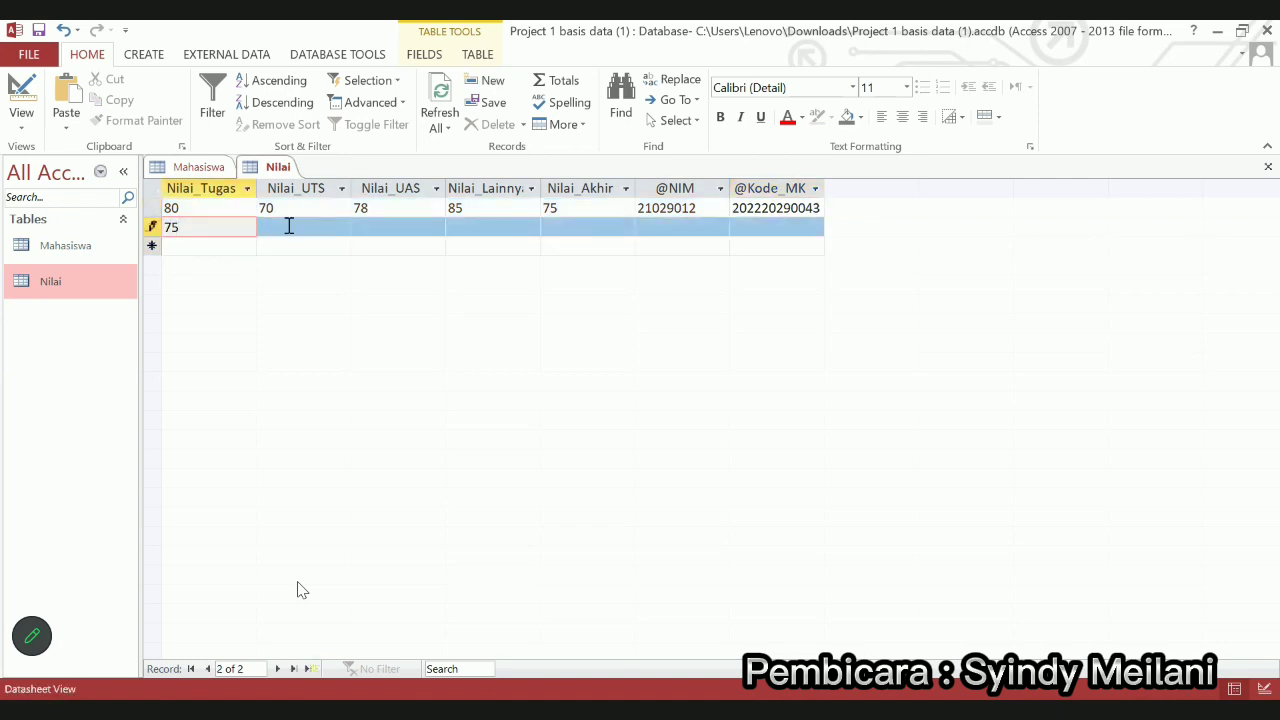
{"action": "left_click", "coordinate": [294, 228]}
{"action": "type", "text": "65"}
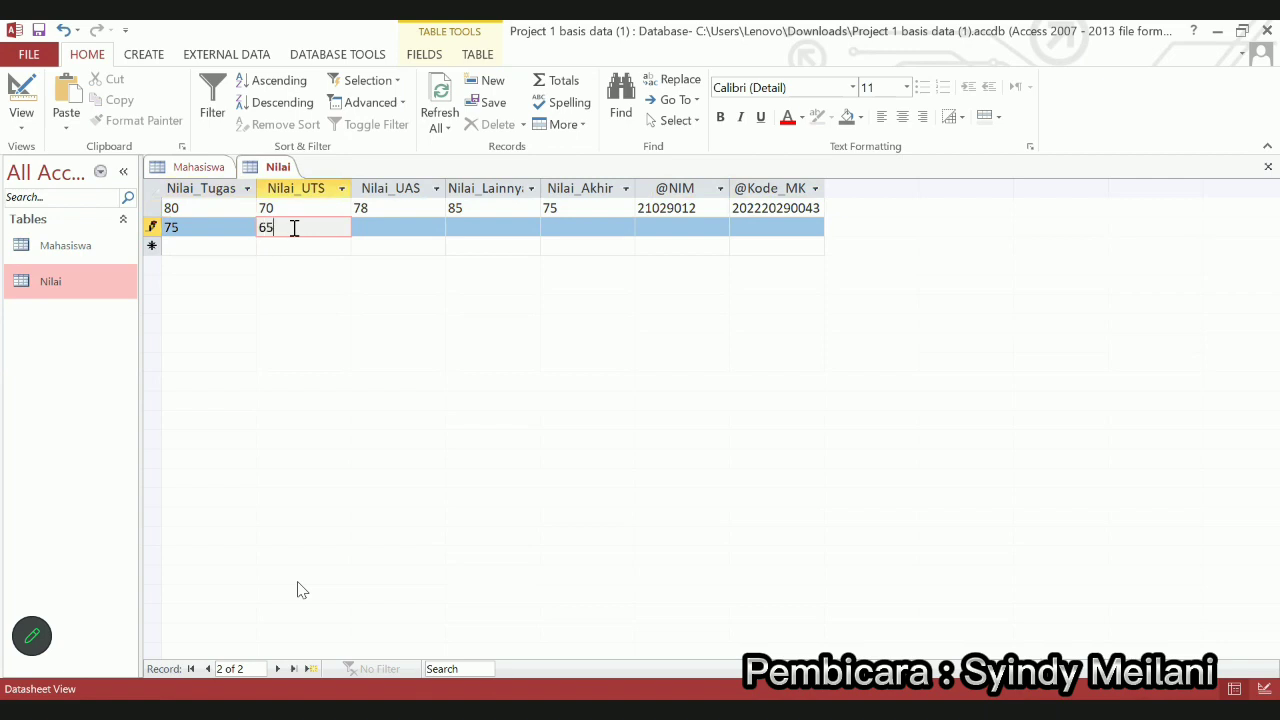
{"action": "left_click", "coordinate": [393, 231]}
{"action": "type", "text": "70"}
{"action": "left_click", "coordinate": [480, 226]}
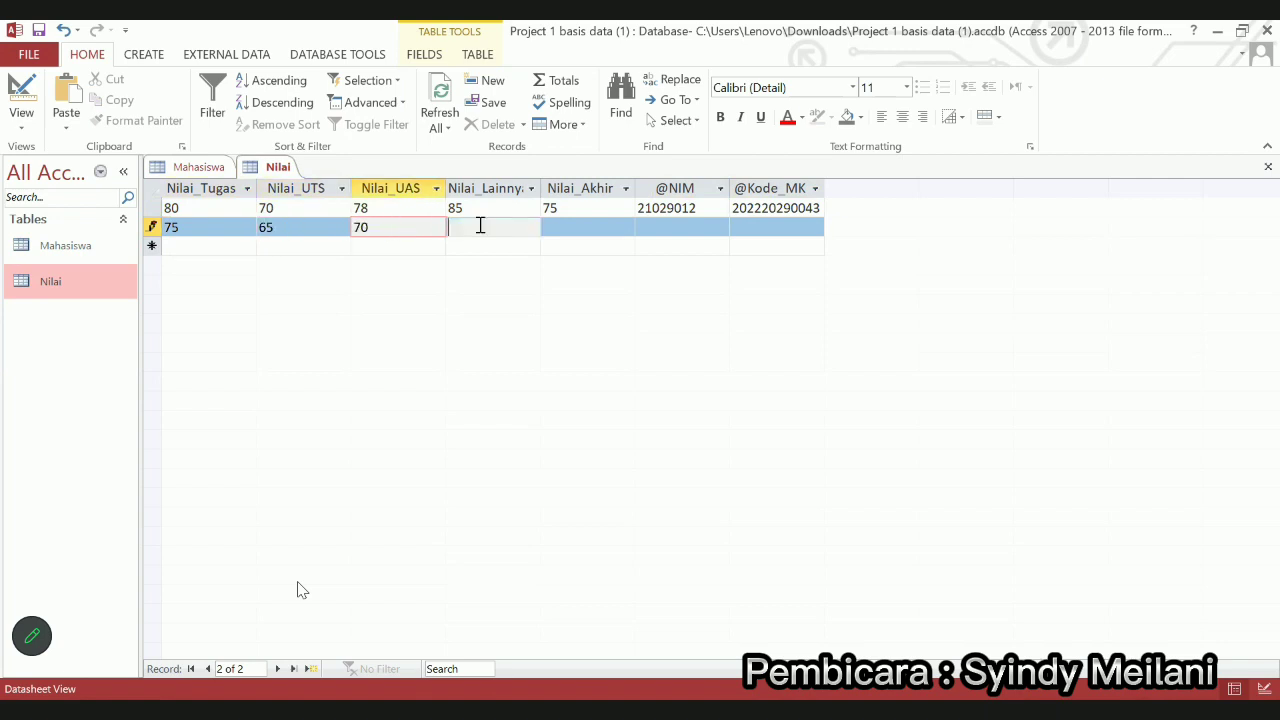
{"action": "type", "text": "80"}
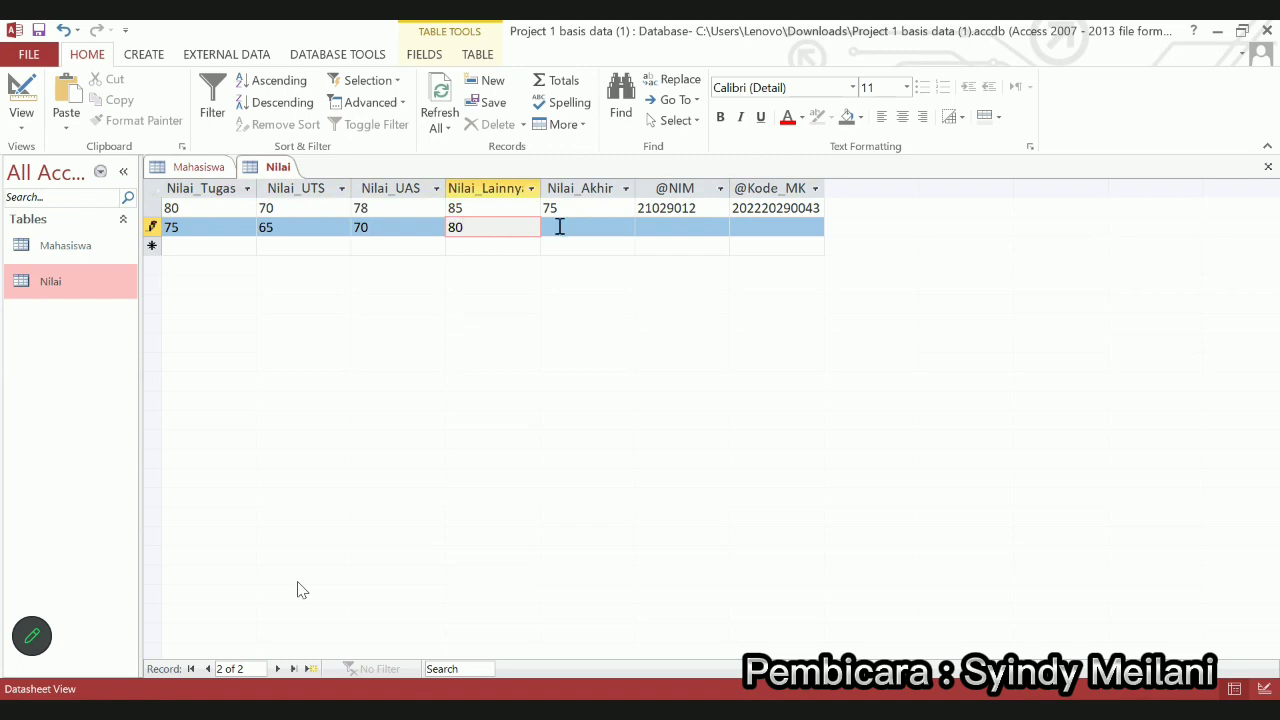
{"action": "left_click", "coordinate": [575, 229]}
{"action": "type", "text": "85"}
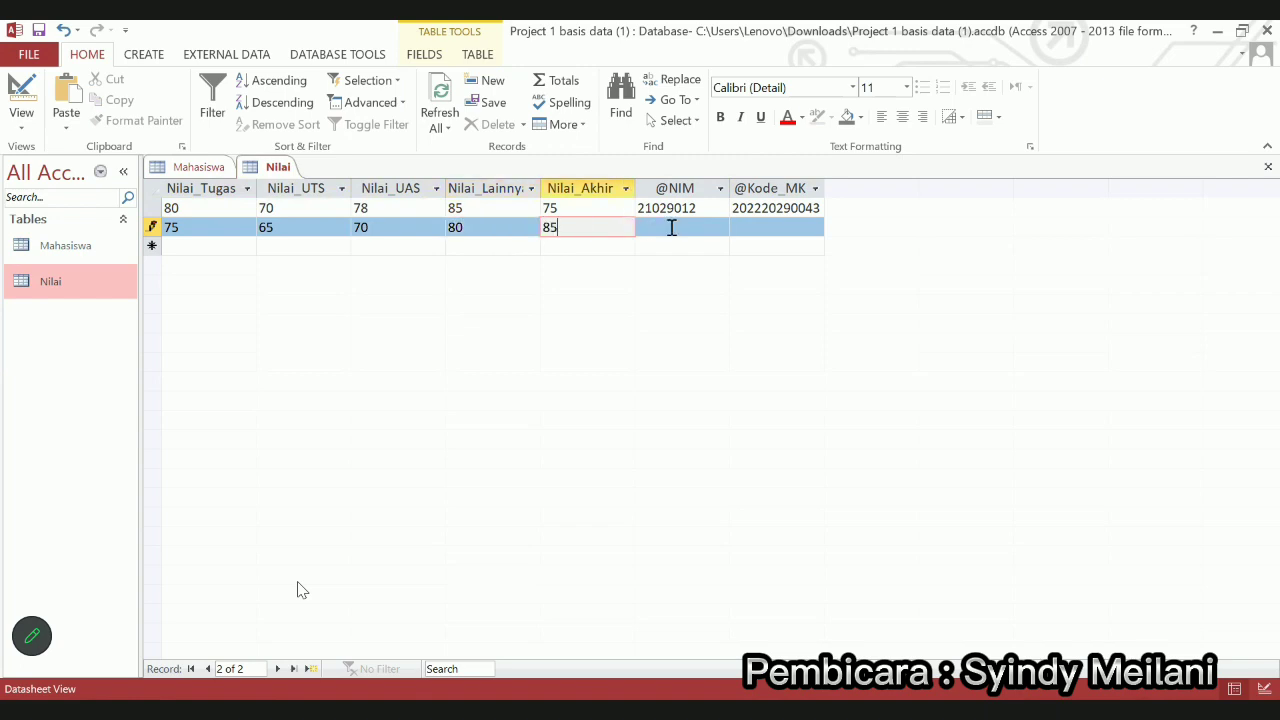
Enter the student's NIM in the second record
{"action": "left_click", "coordinate": [672, 228]}
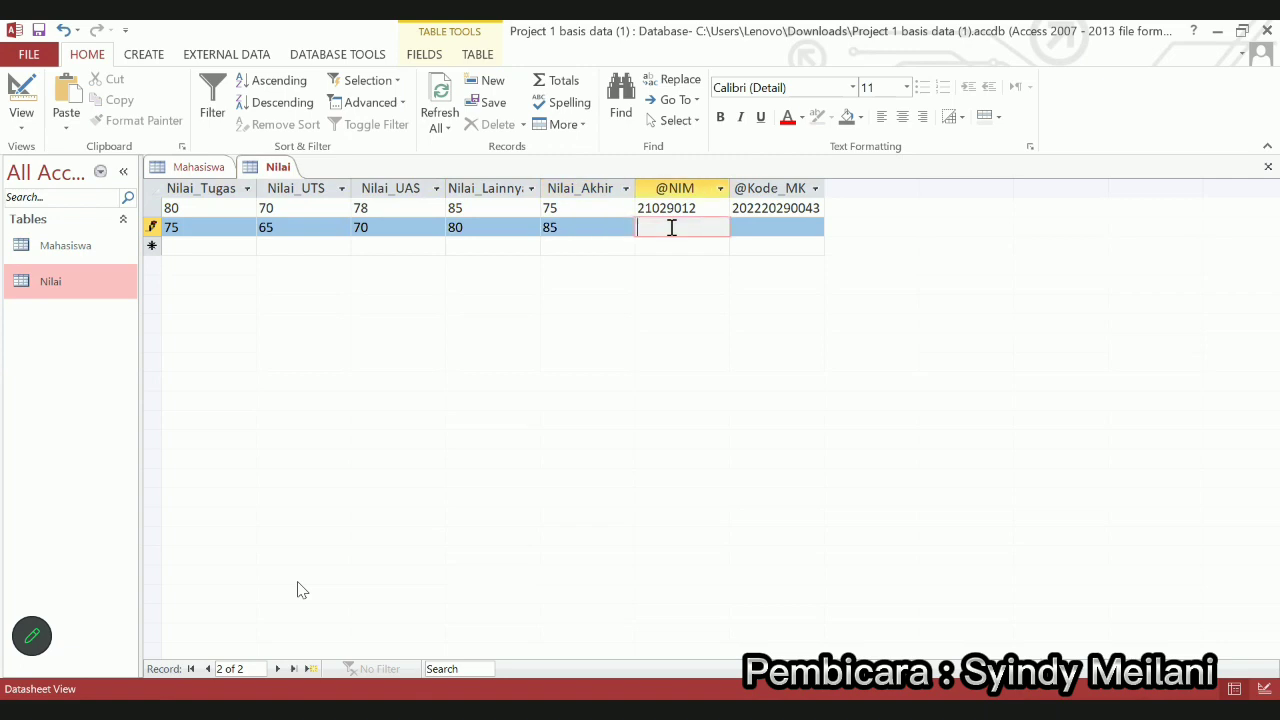
{"action": "left_click", "coordinate": [784, 227]}
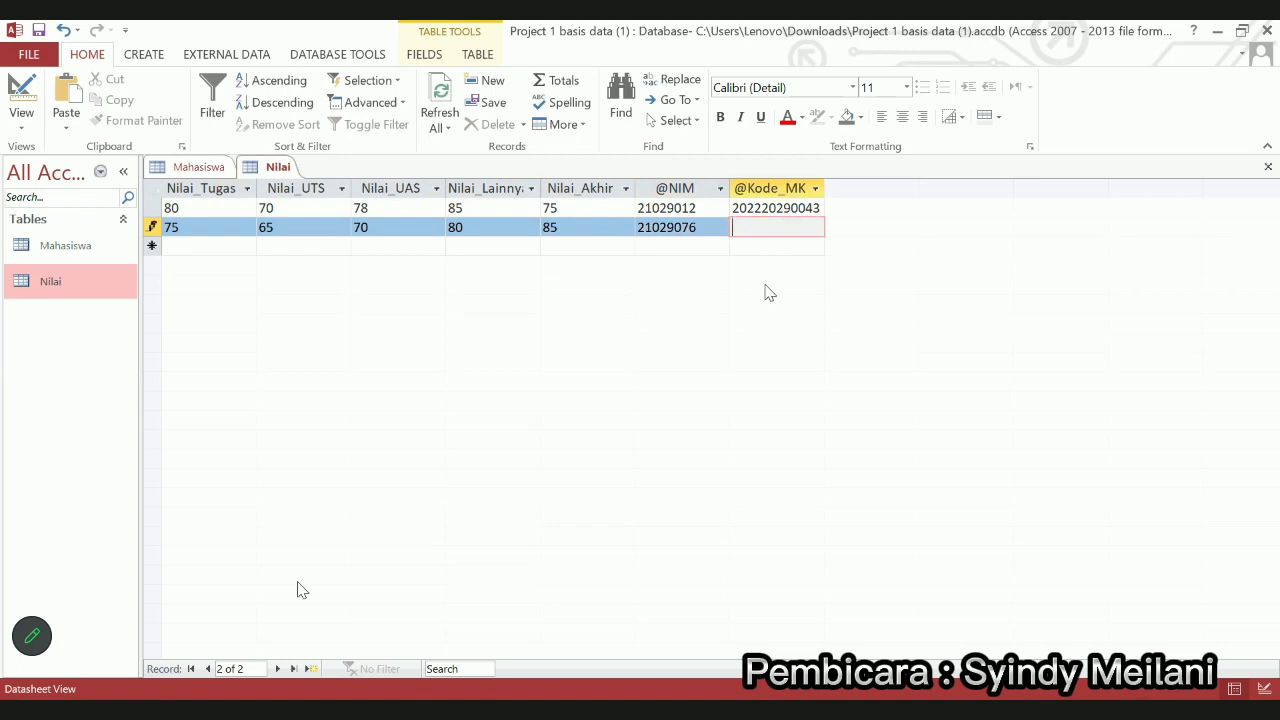